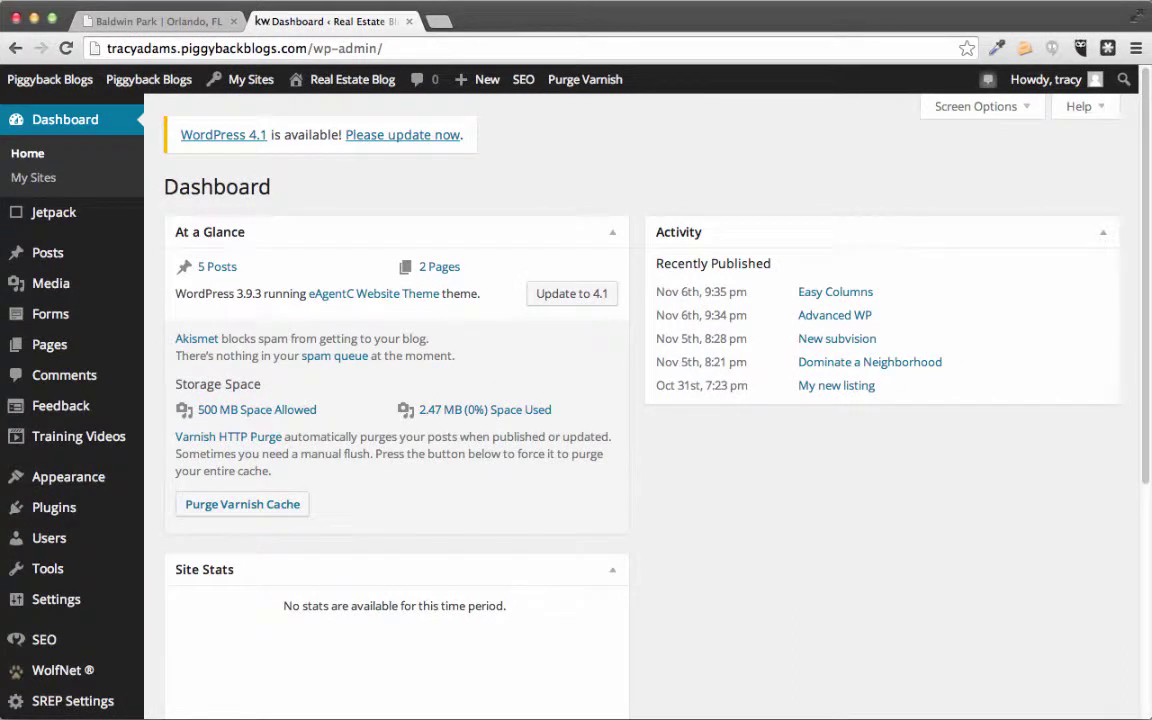
Start a blank new post from Posts > Add New.
mouse_move(38, 268)
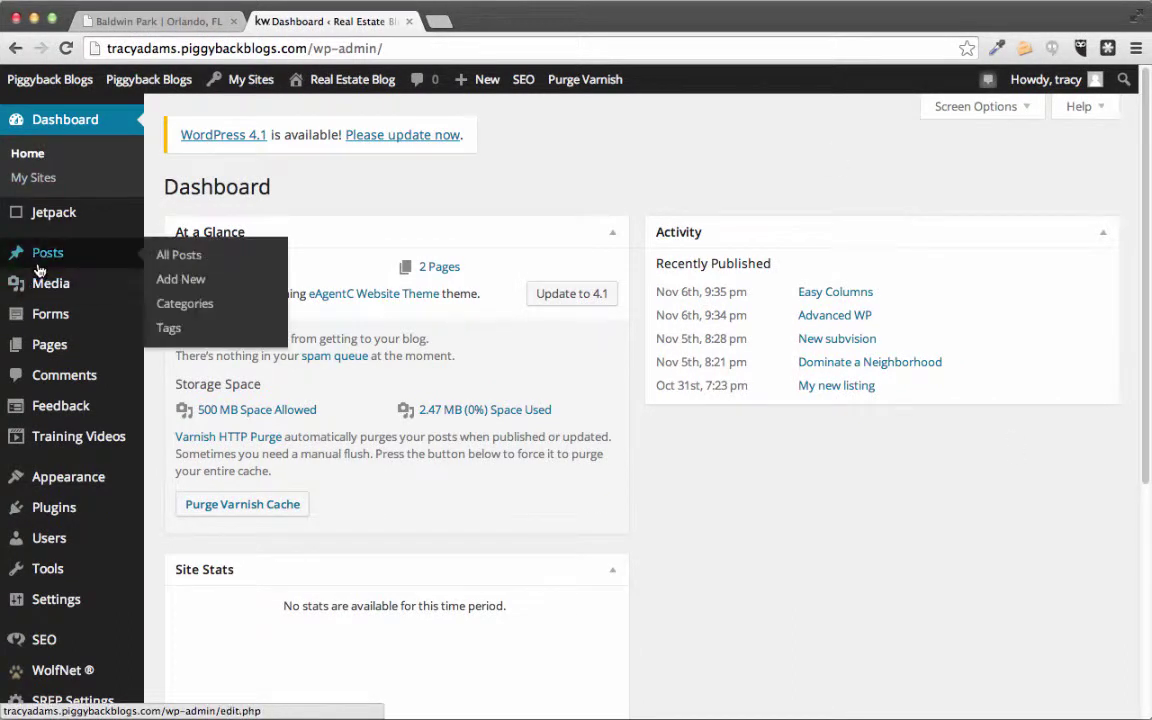
click(193, 280)
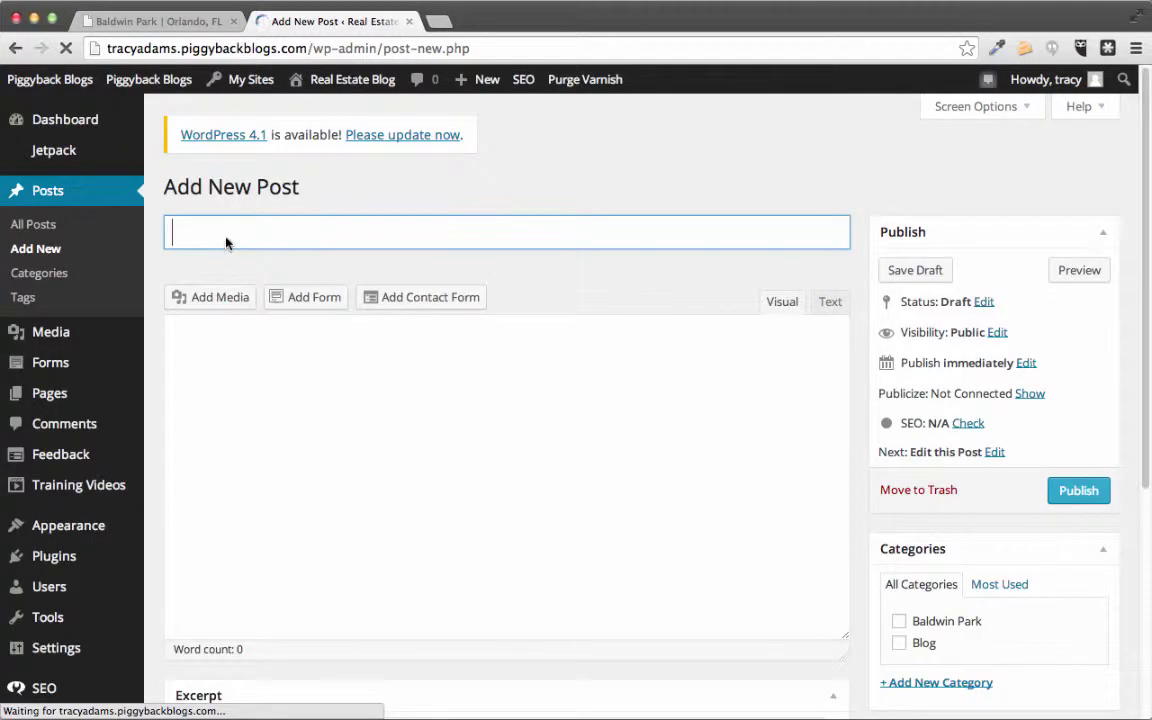
Title the post 'Baldwin Park Homes for Sale', correcting the typo.
click(228, 233)
text(Baldwin )
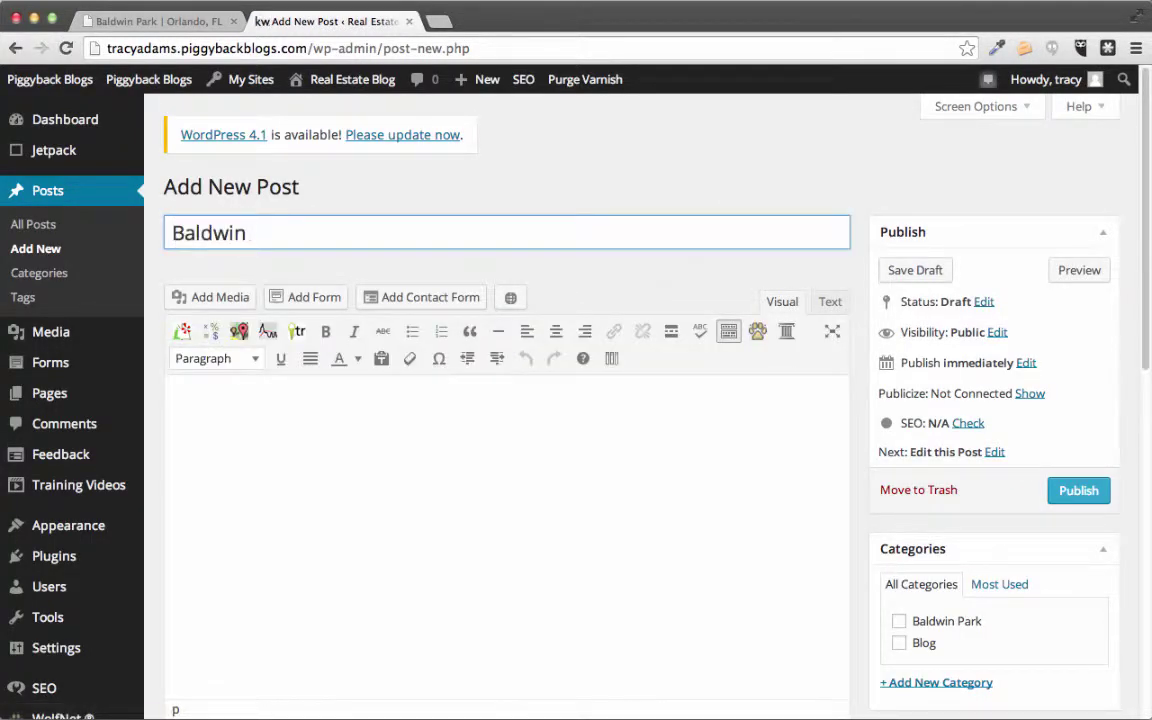
text(Park Homes for Sale)
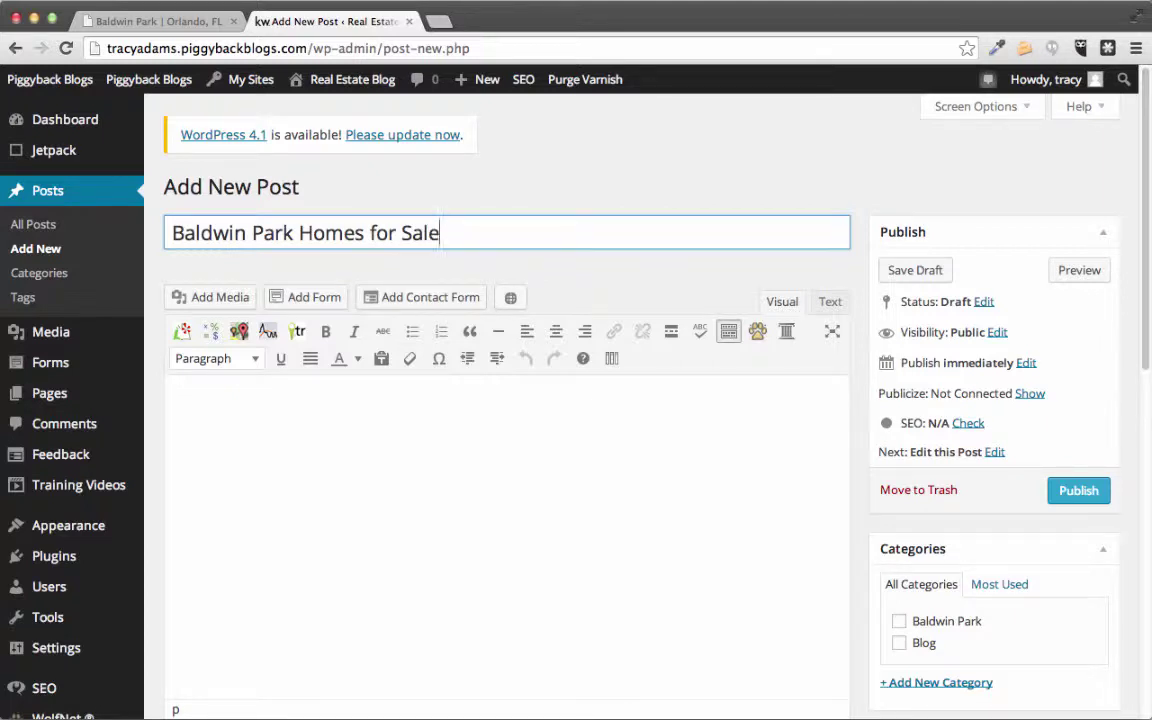
click(240, 512)
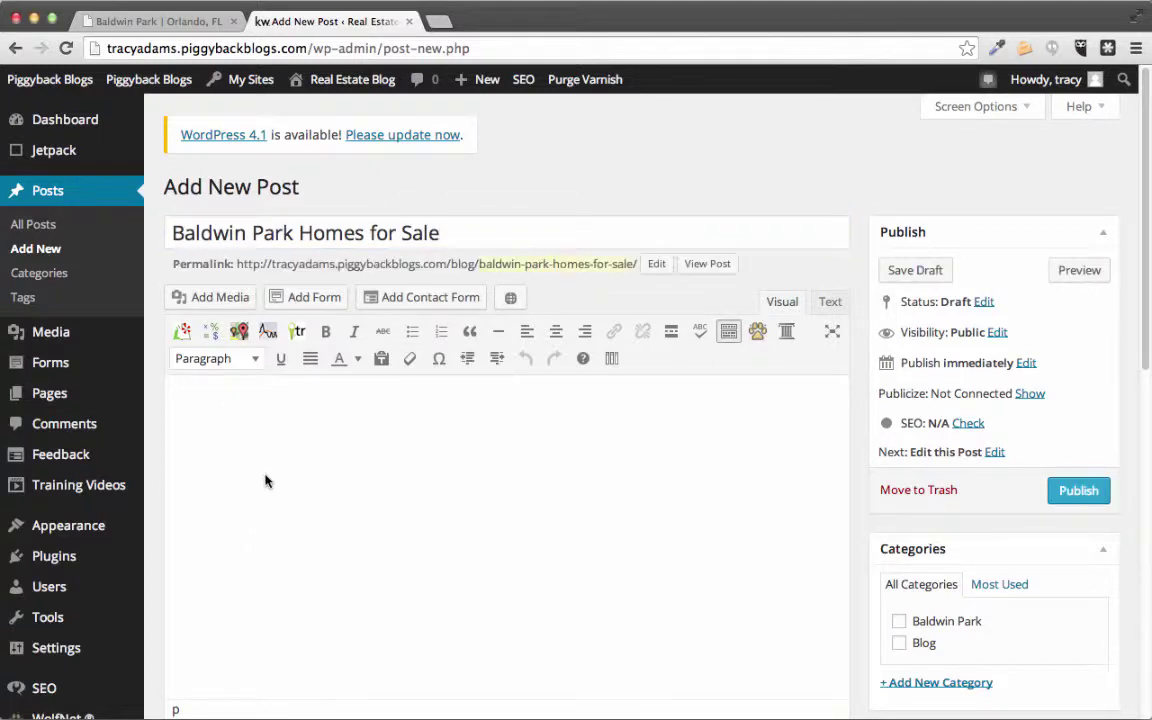
Type about 302 words on the Baldwin Park neighborhood, ending 'wish they lived there too.'.
text(Baldwin Park is a)
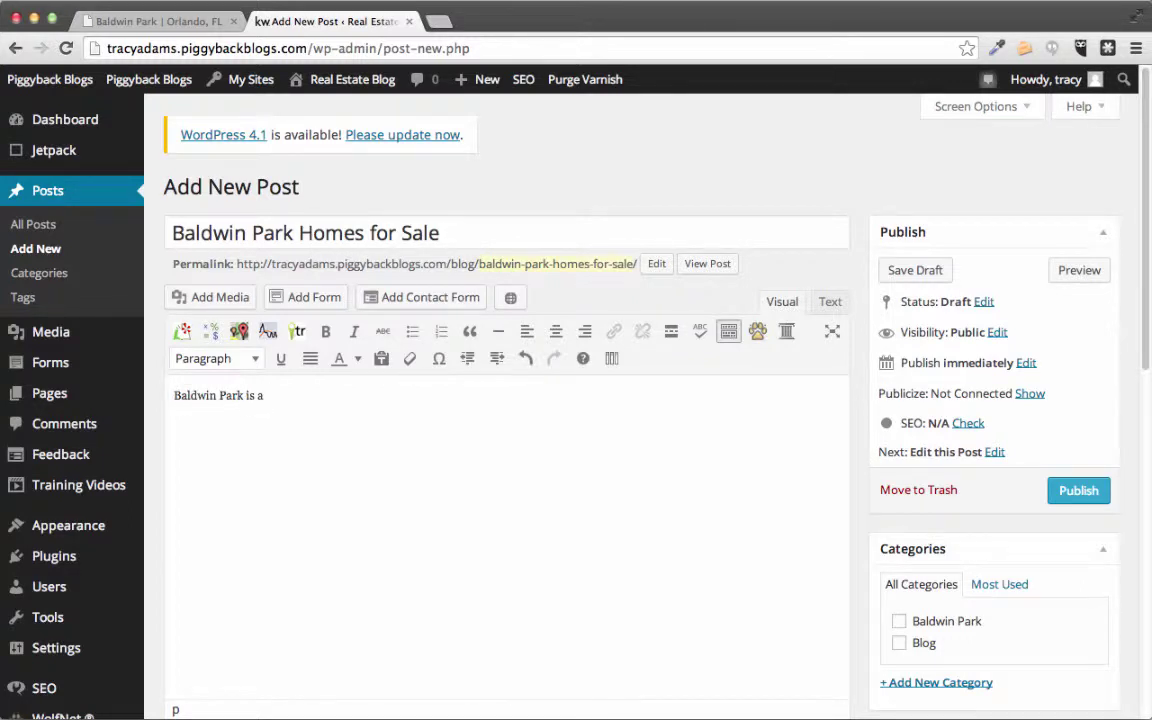
text( great little neigh)
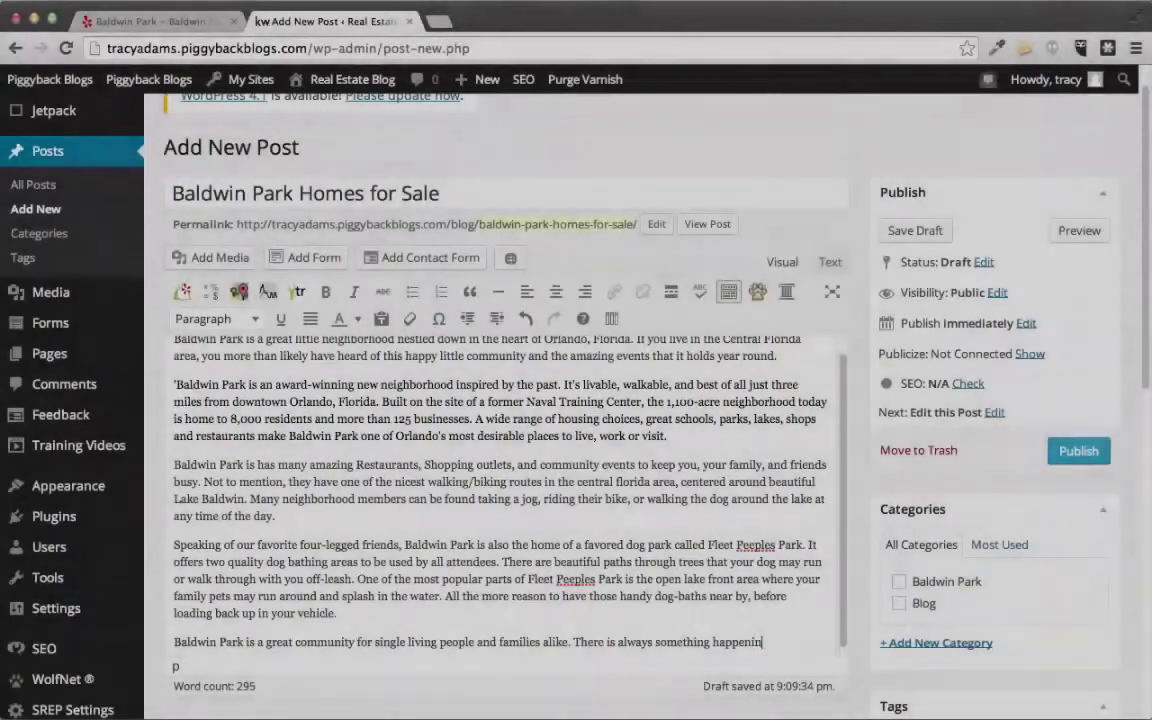
text(g in the area t)
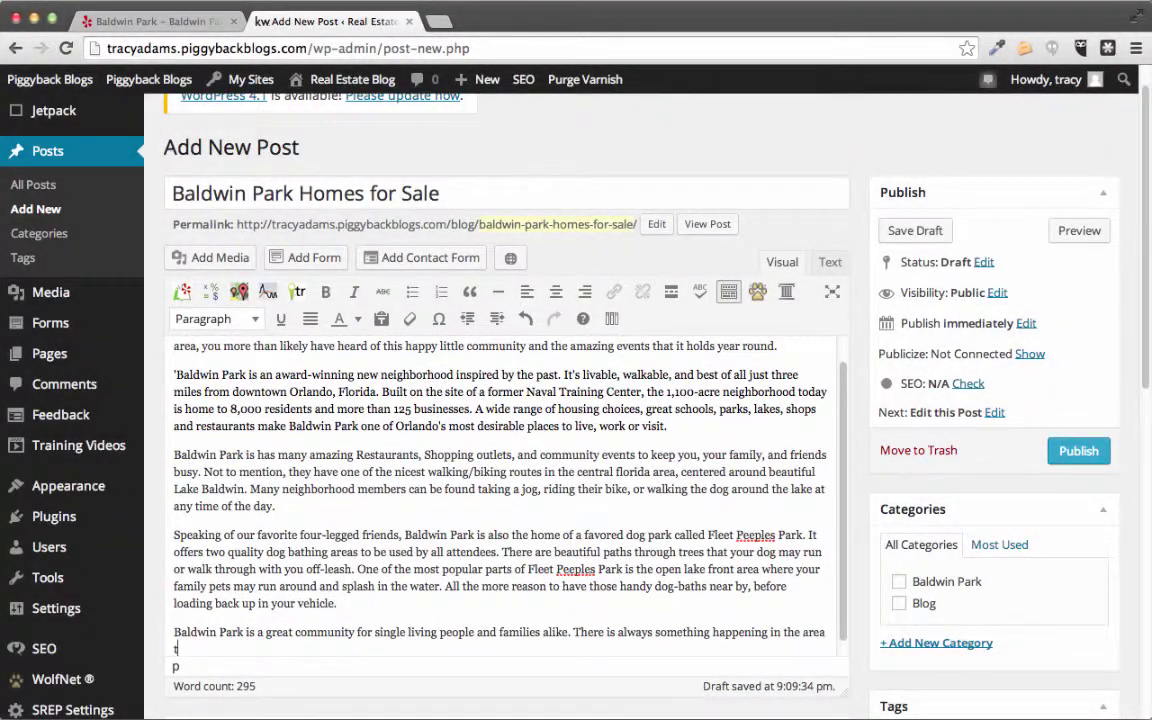
text(o keep you entertained and to make your friends wish they)
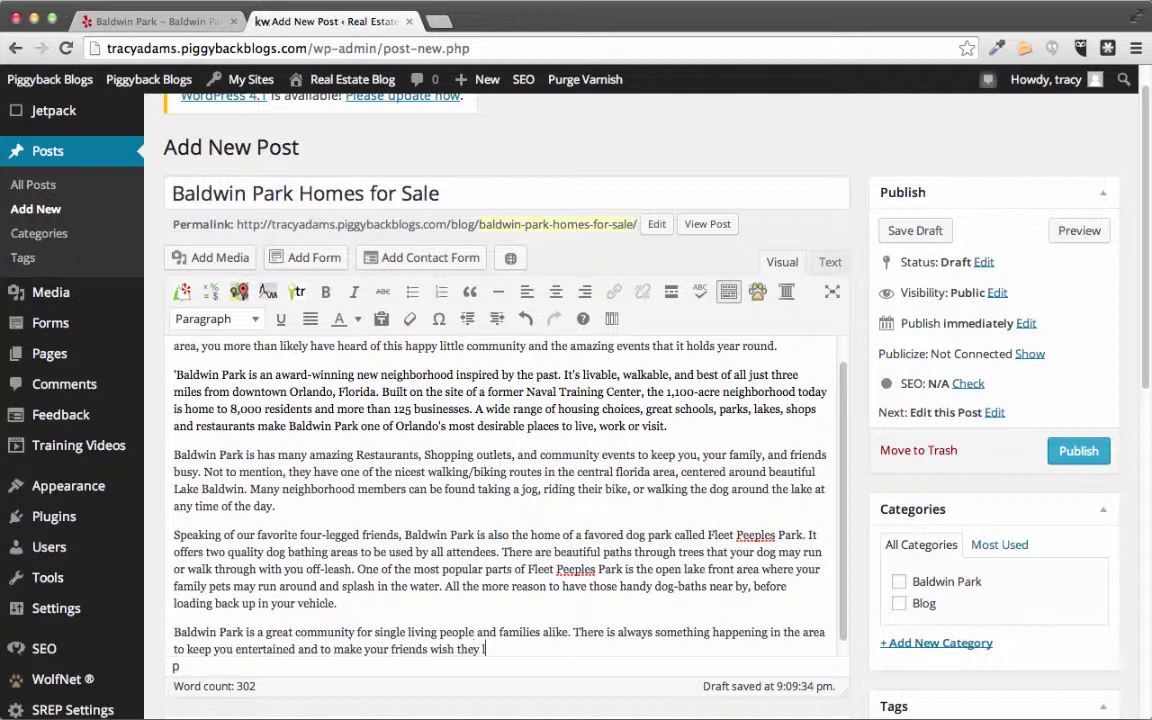
text(lived there too.)
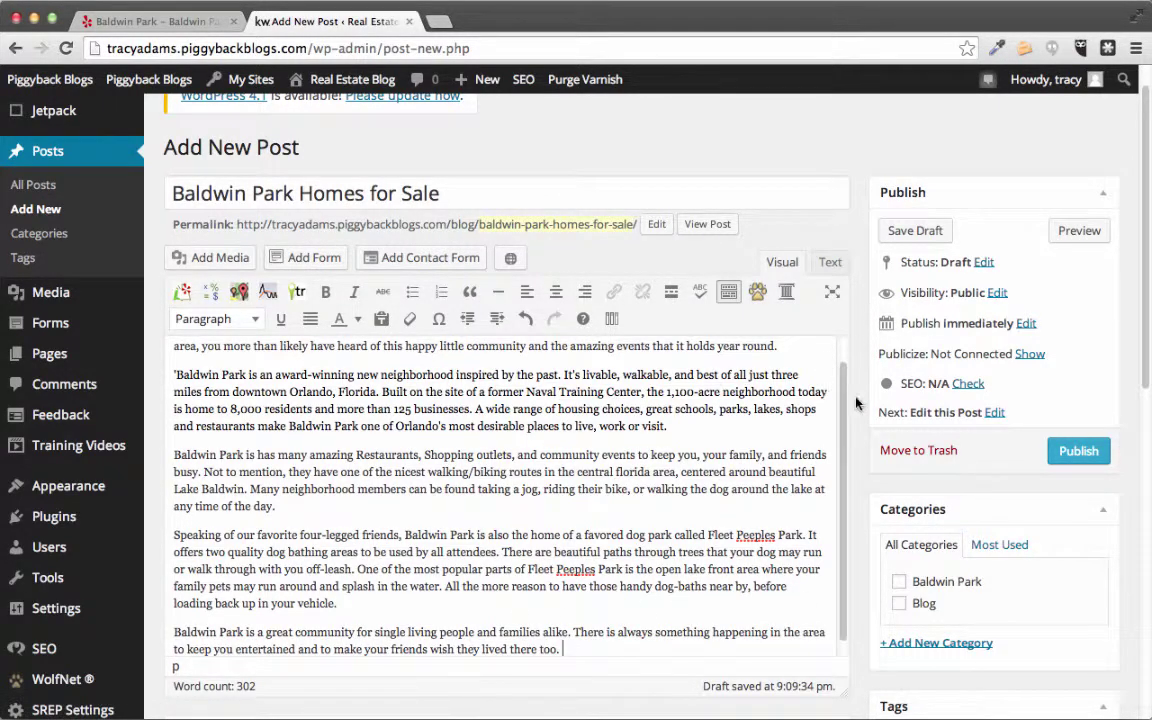
scroll(858, 403, down, 10)
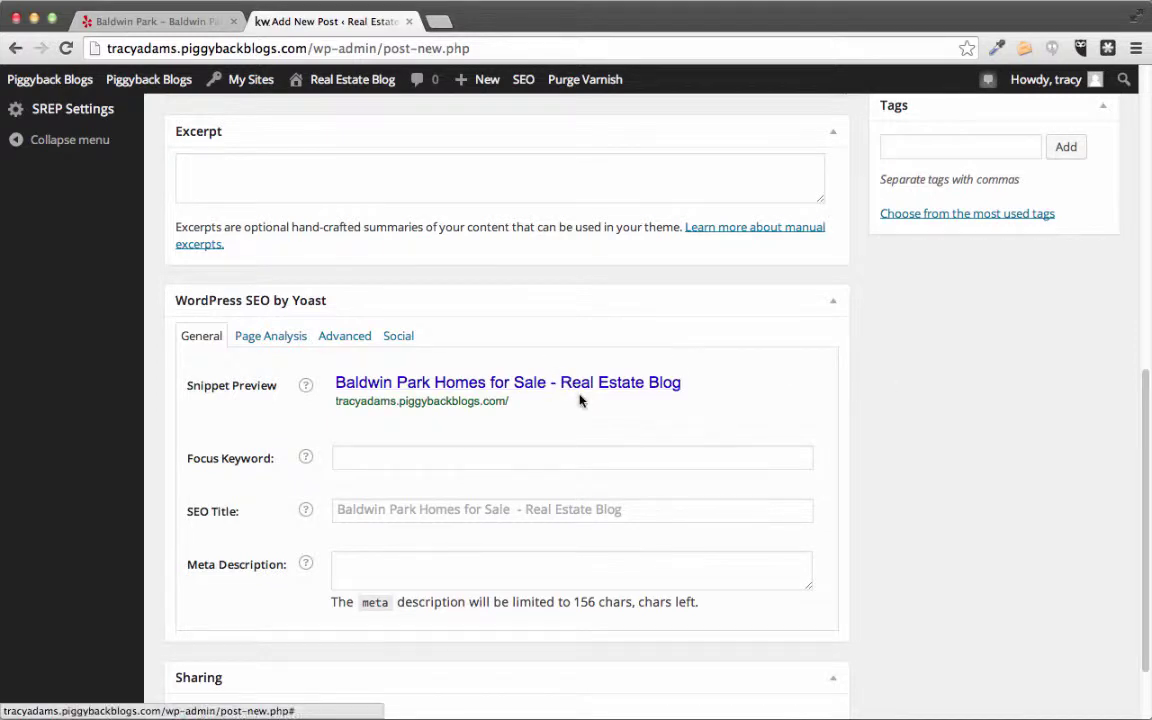
Enter 'Baldwin Park' as the Yoast focus keyword.
click(391, 460)
text(Baldwin Park)
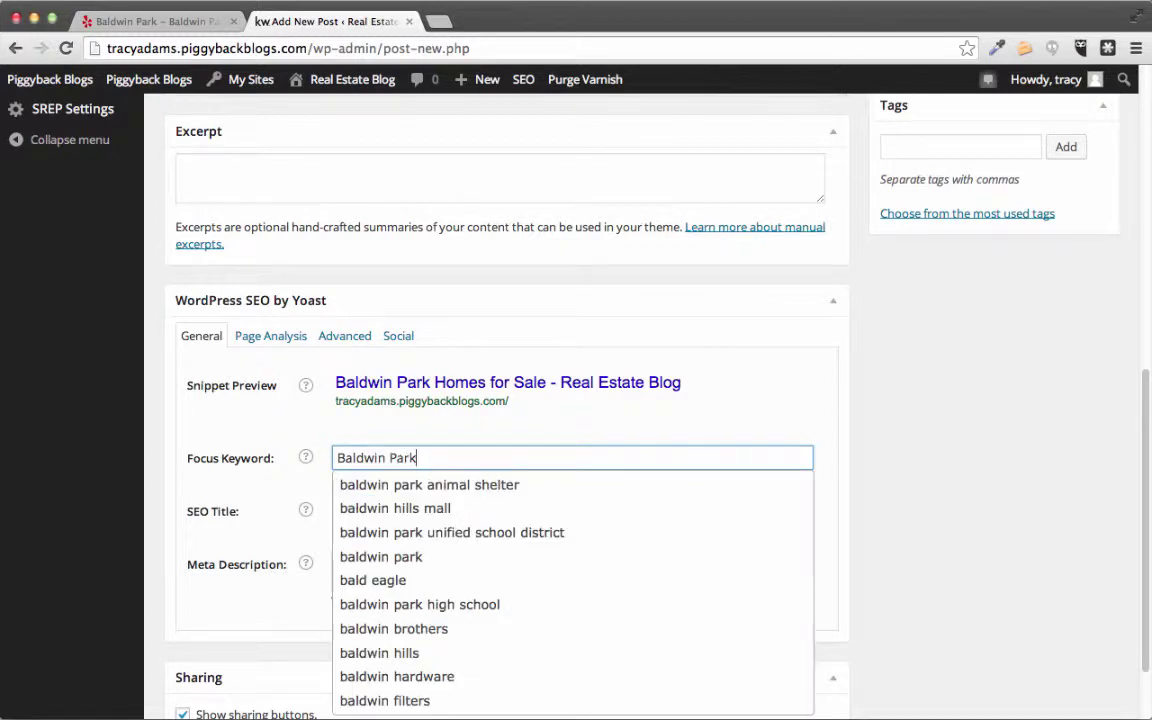
click(235, 425)
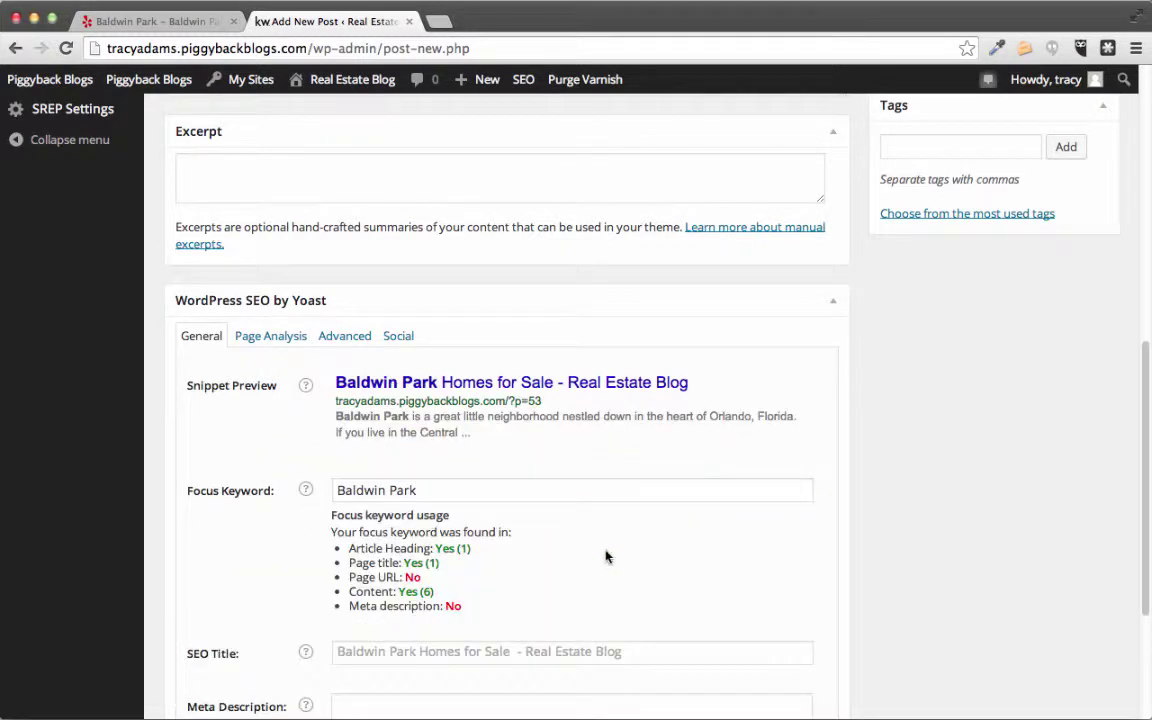
scroll(1005, 494, down, 2)
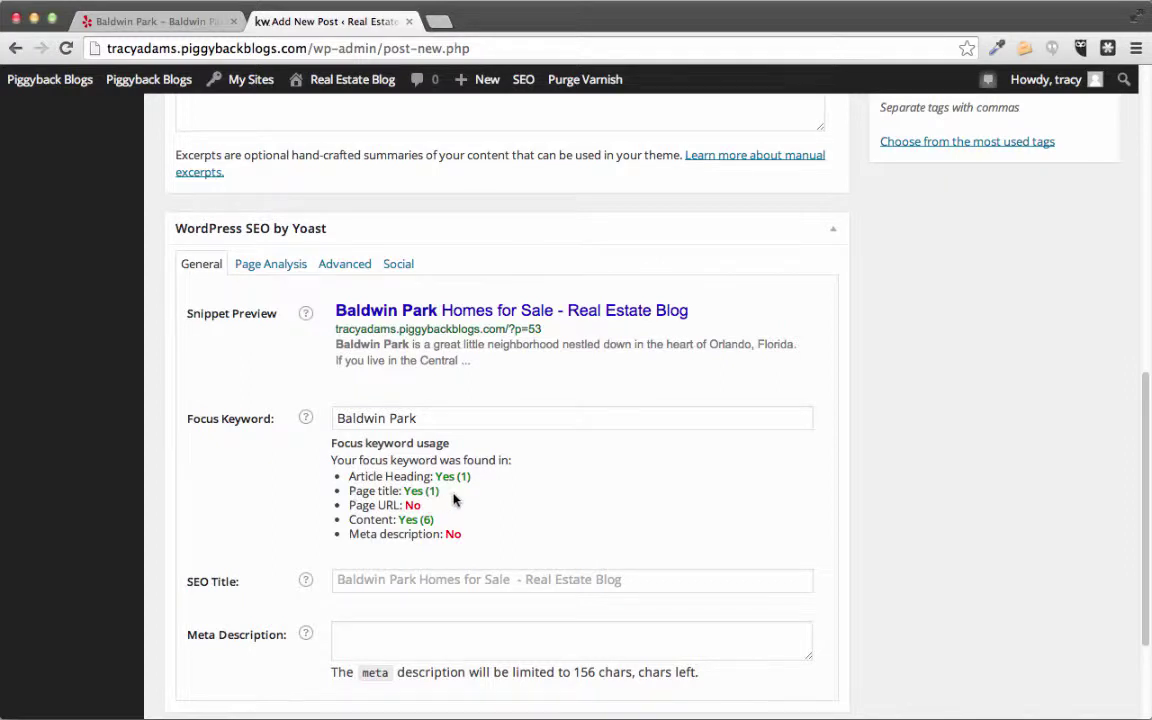
Review keyword usage: found in heading, title and content (6), missing from URL and meta description.
drag(452, 493, 350, 493)
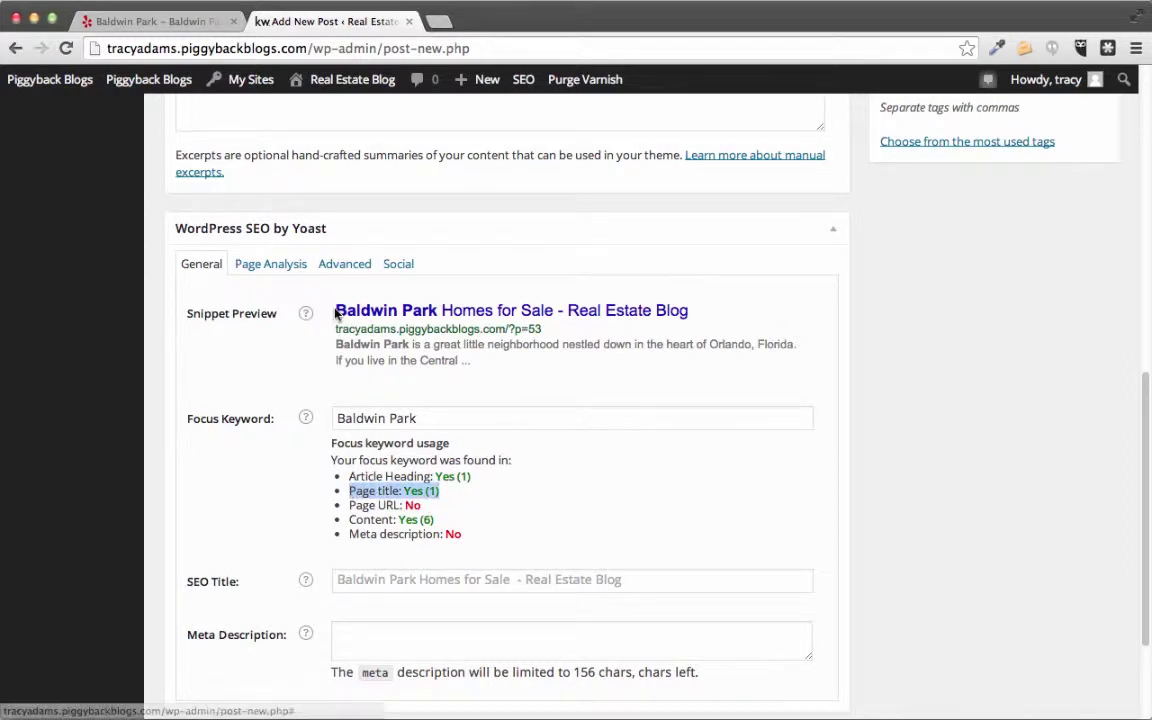
drag(337, 310, 435, 325)
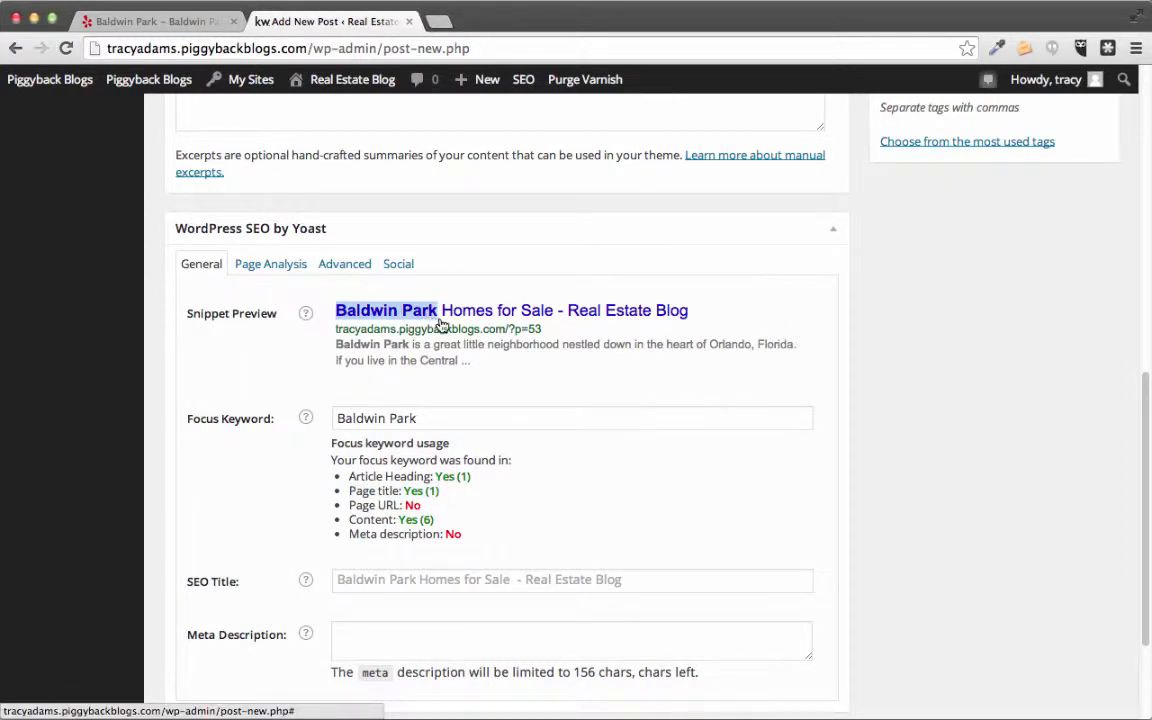
click(305, 375)
scroll(305, 380, down, 1)
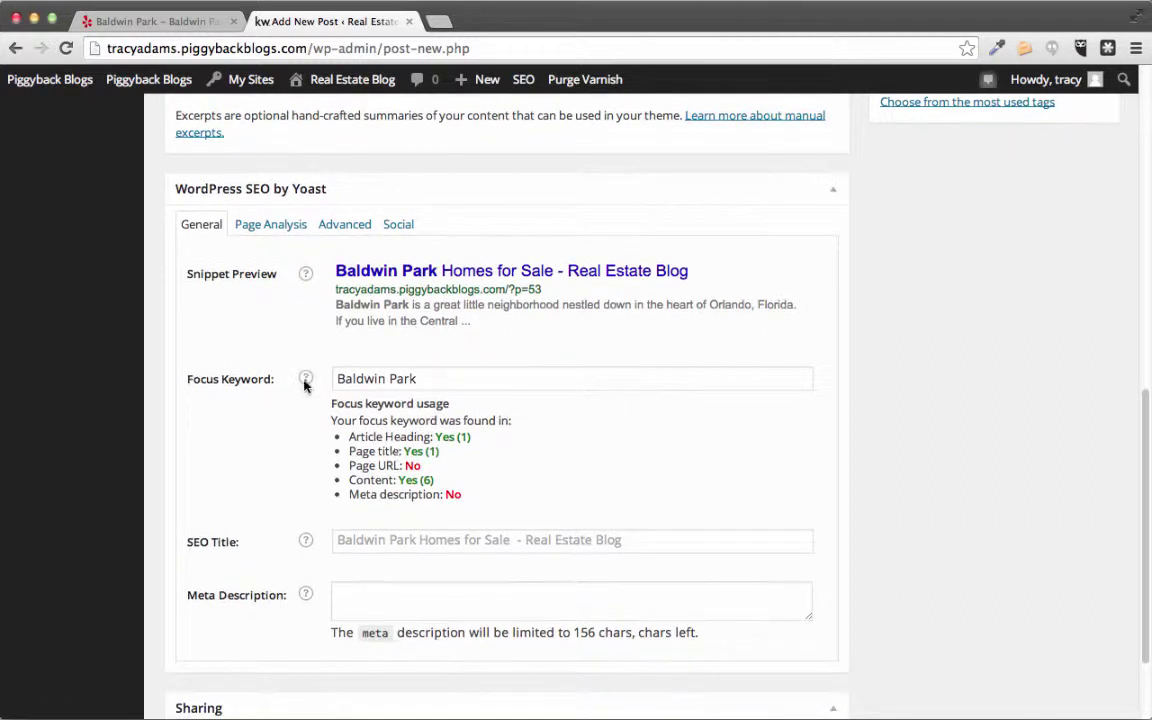
drag(422, 465, 349, 463)
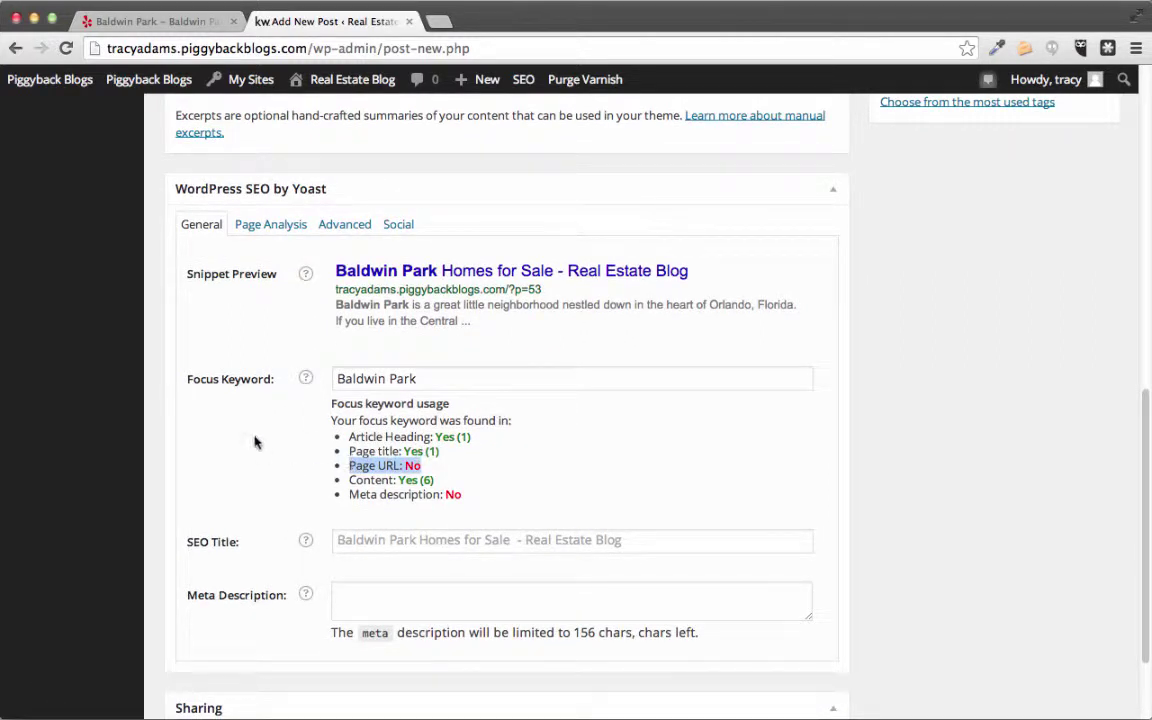
click(478, 296)
drag(545, 290, 305, 262)
click(329, 478)
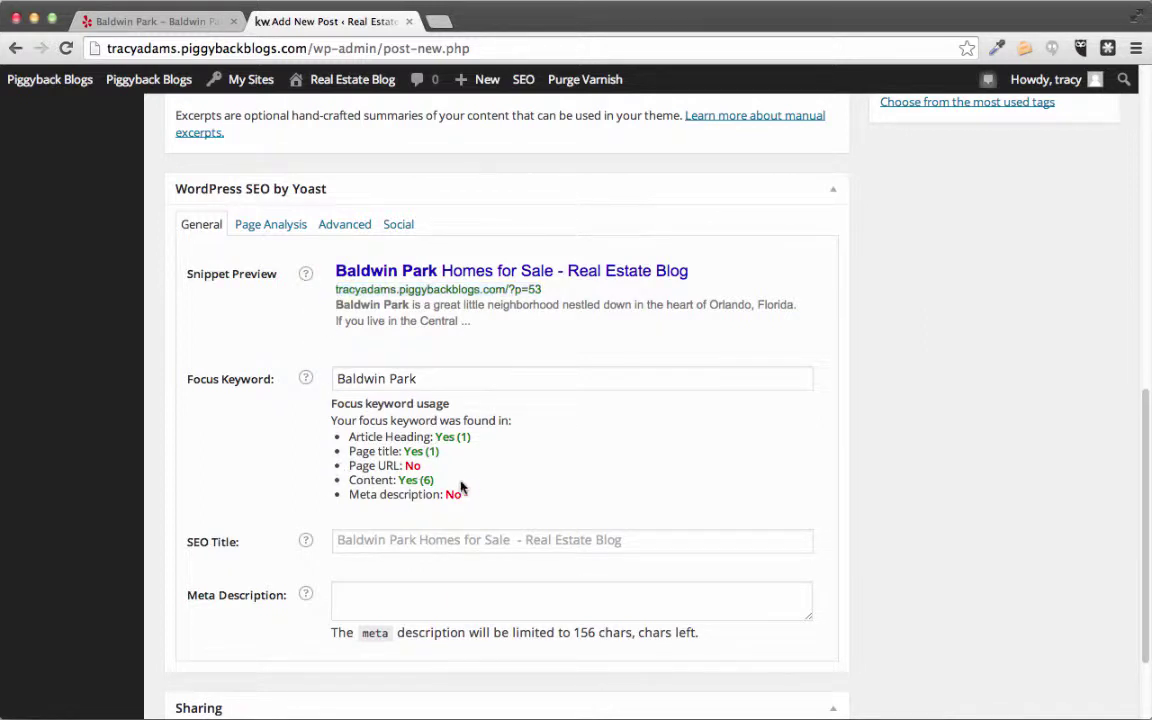
drag(356, 480, 334, 494)
click(334, 494)
Enter 'Baldwin Park Florida Homes for Sale' in the Yoast SEO Title field.
click(345, 540)
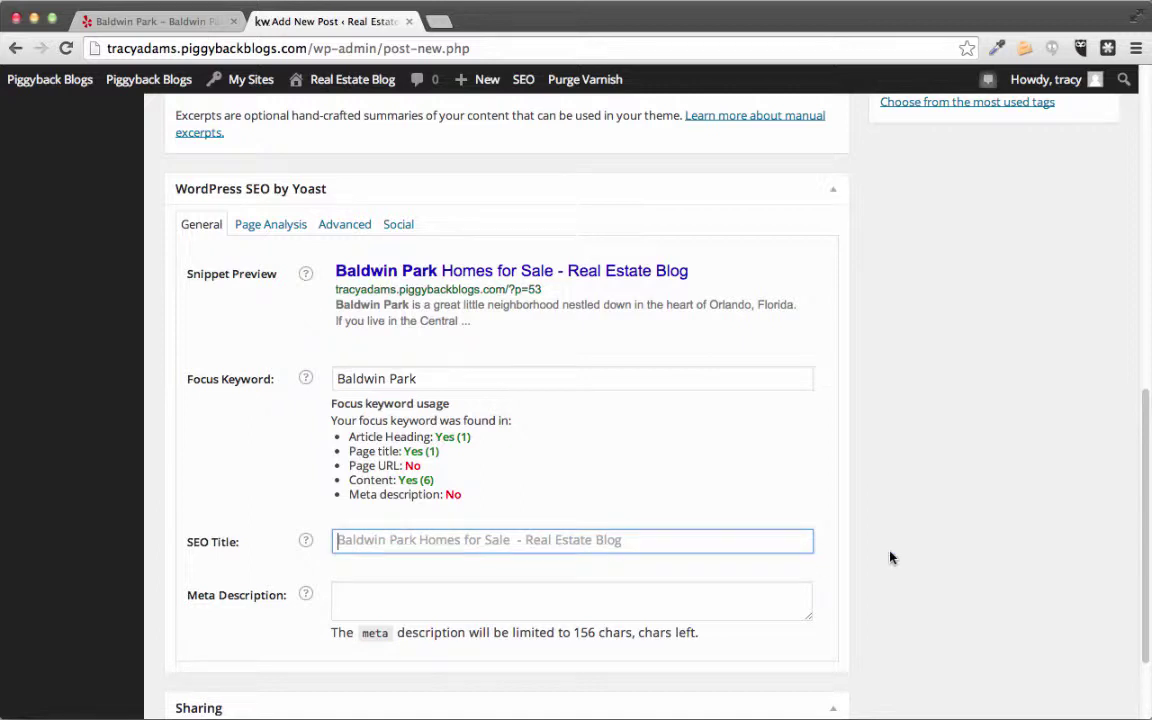
text(Baldwin Park Florida)
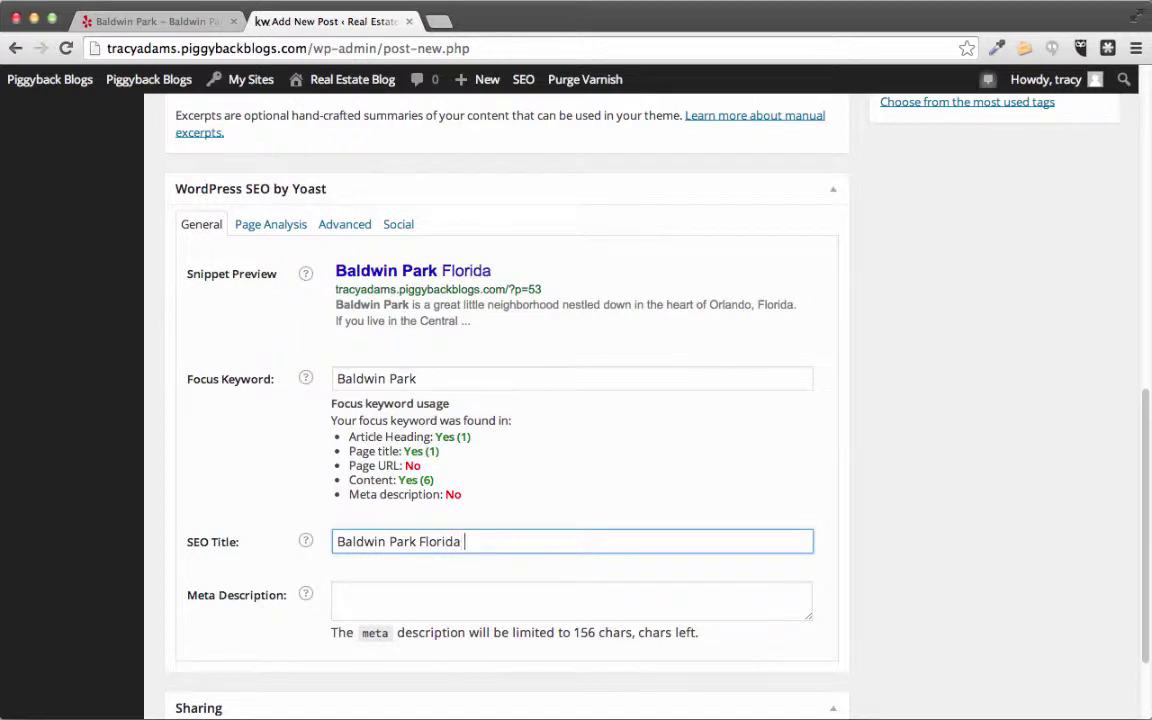
text( Homes for Sale)
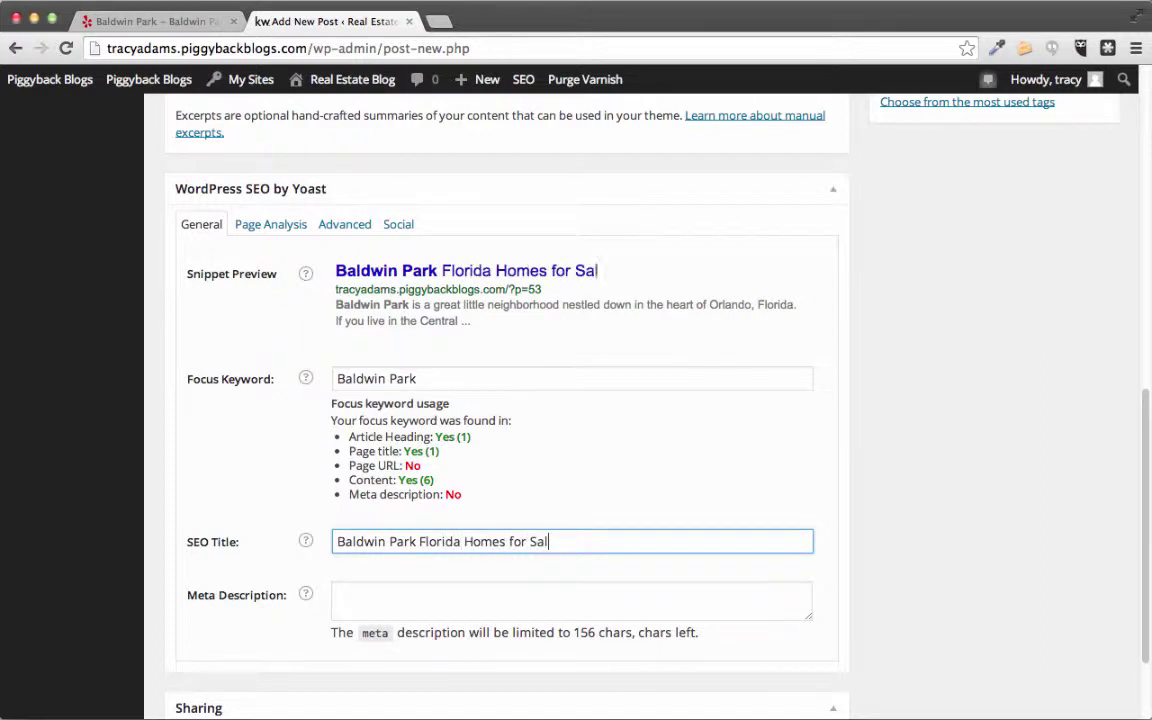
Type the meta description: Baldwin Park Florida is a premier Central Florida community, homes highly sought after.
click(563, 603)
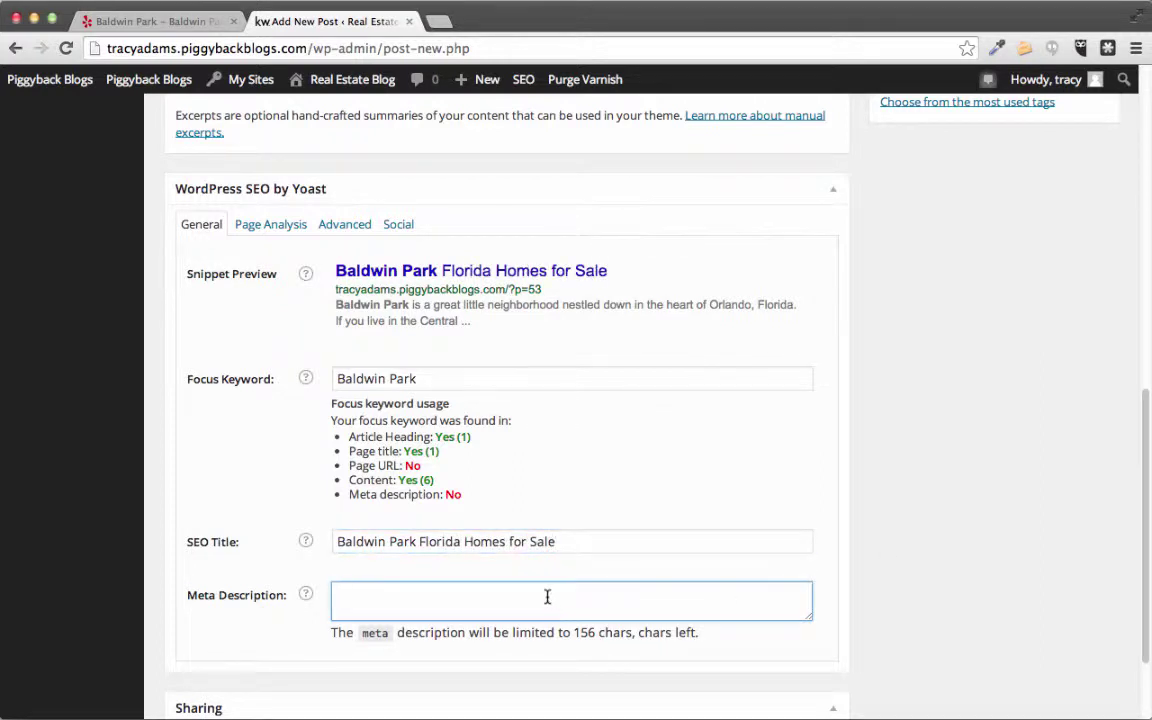
text(Baldwin Pa)
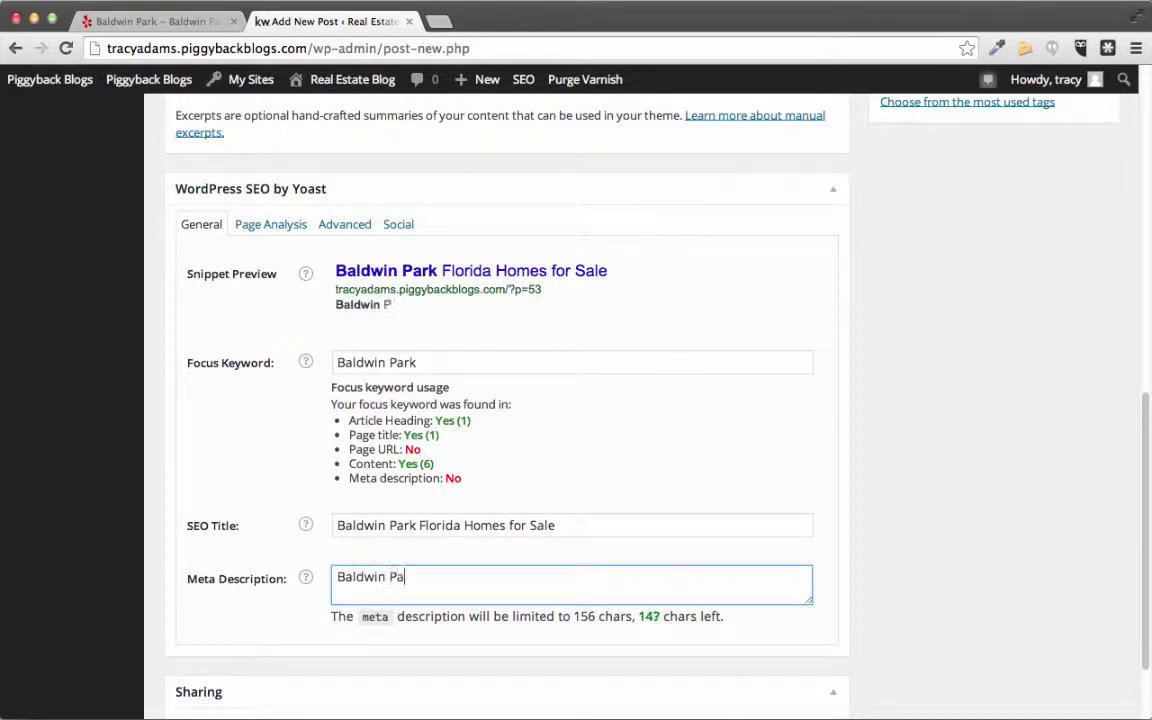
text(rk Florida i)
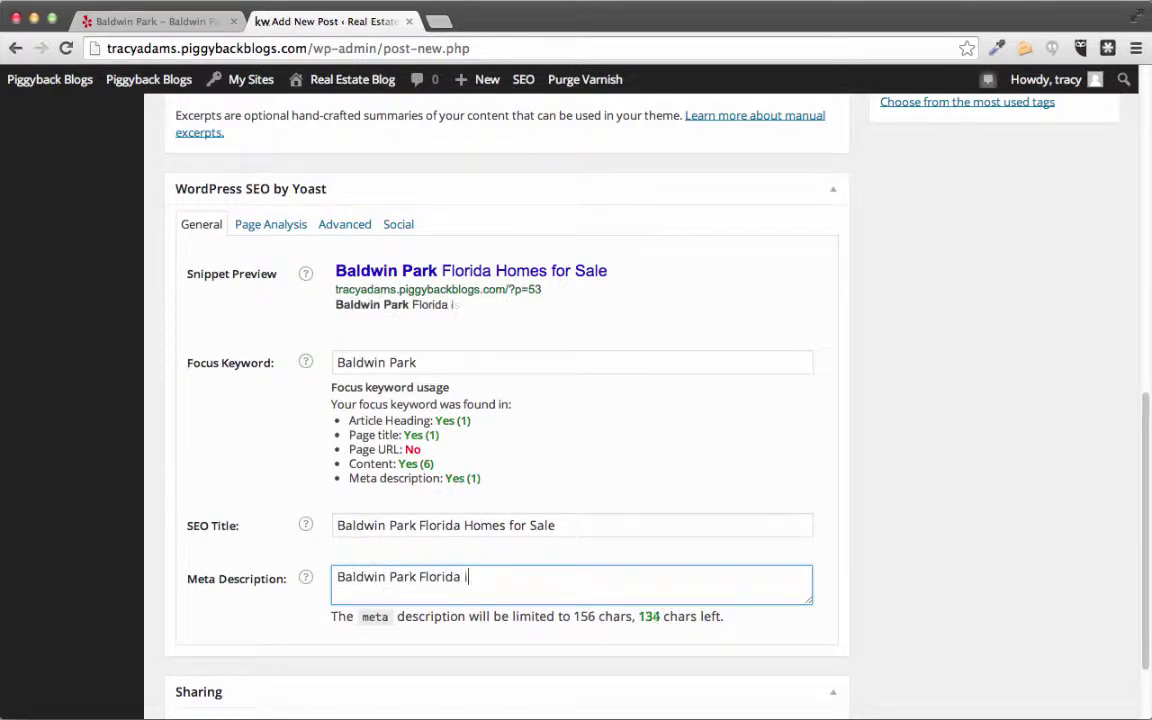
text(s a premier co)
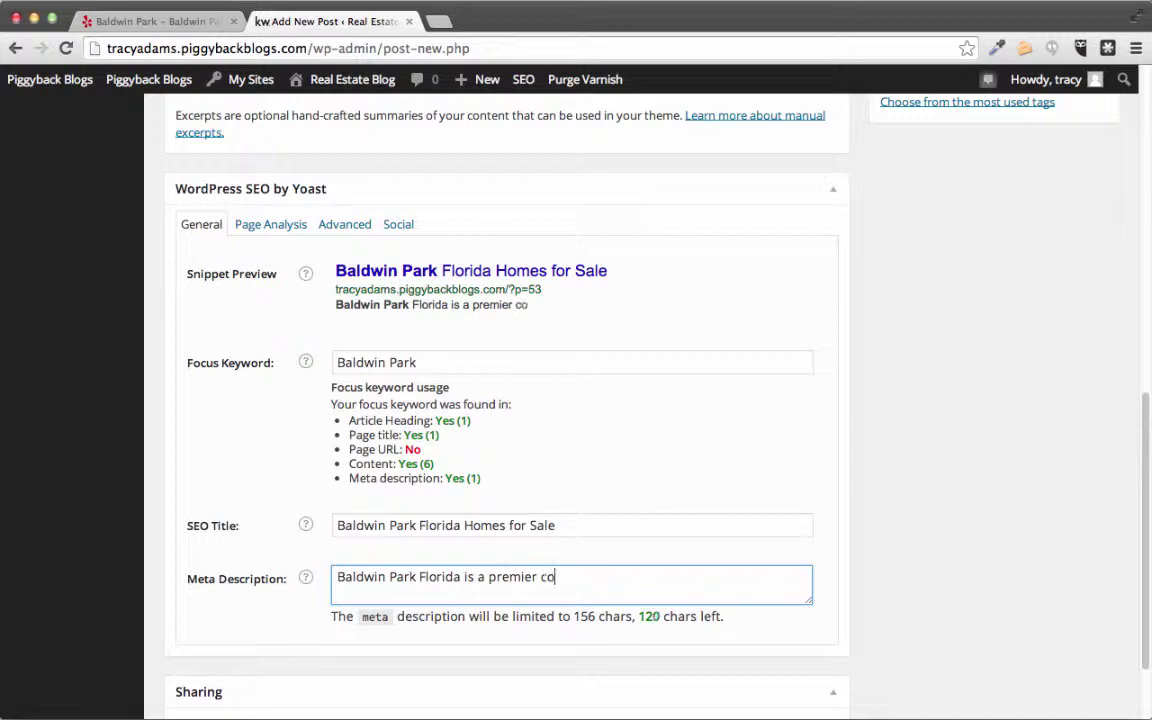
text(mmunity )
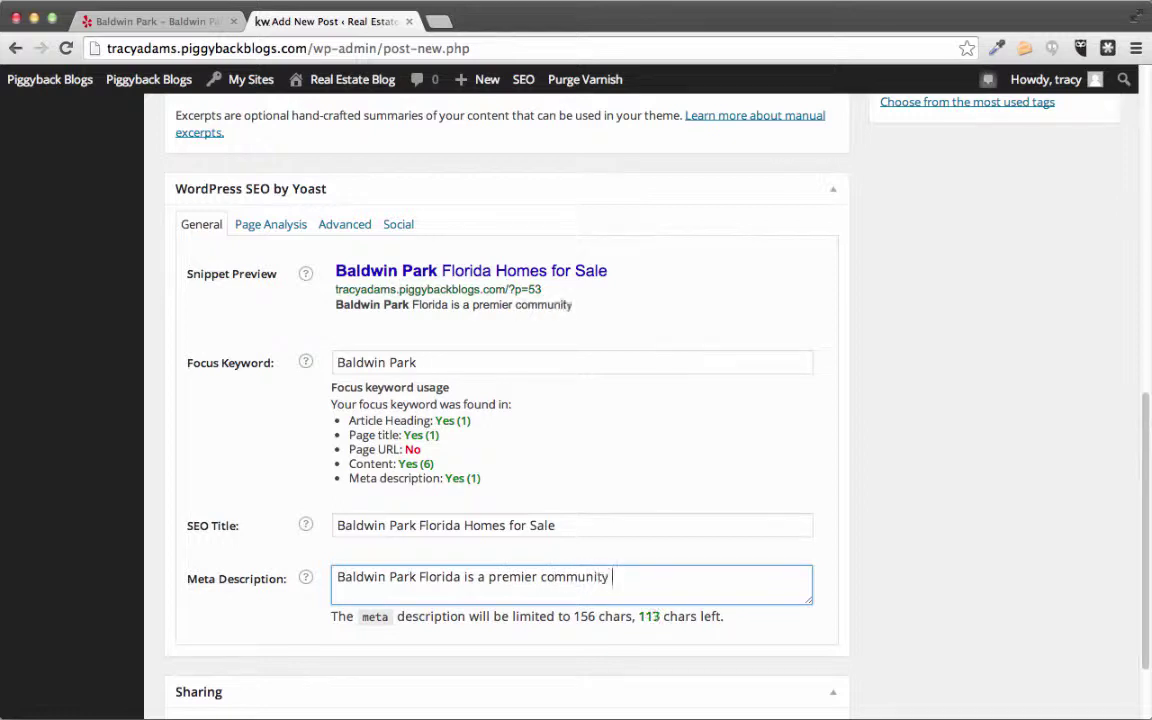
text(to live in Central Fllorid)
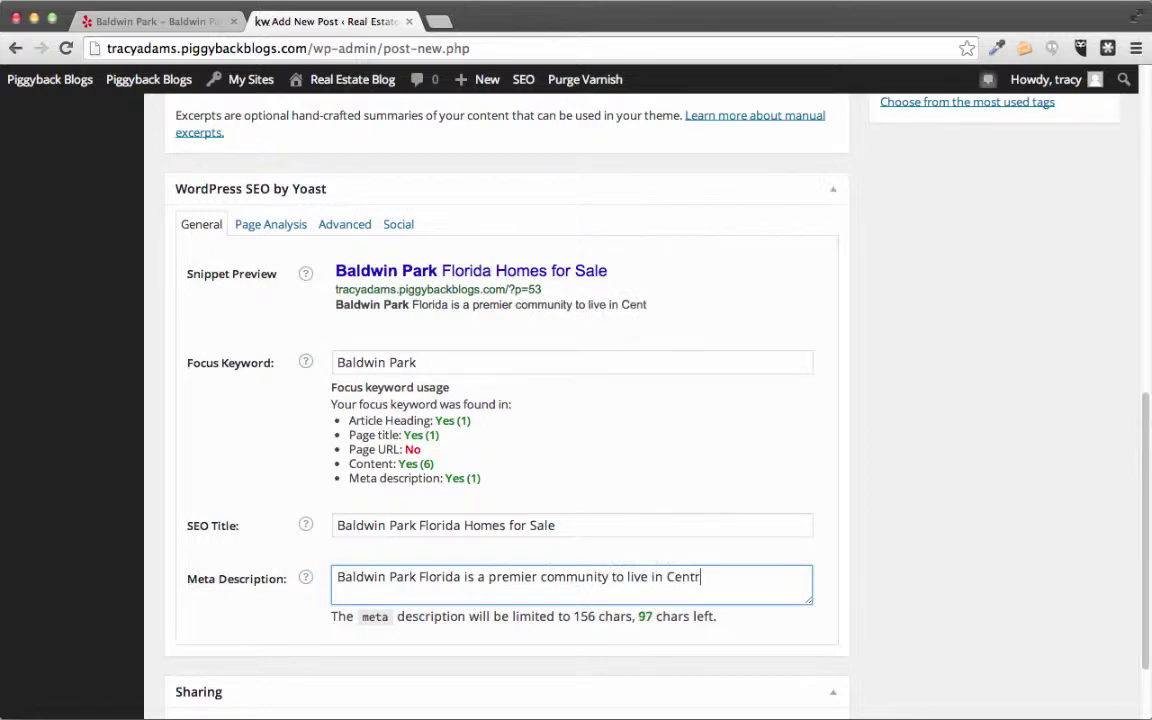
key(BackSpace)
key(BackSpace)
key(BackSpace)
key(BackSpace)
key(BackSpace)
text(orida. )
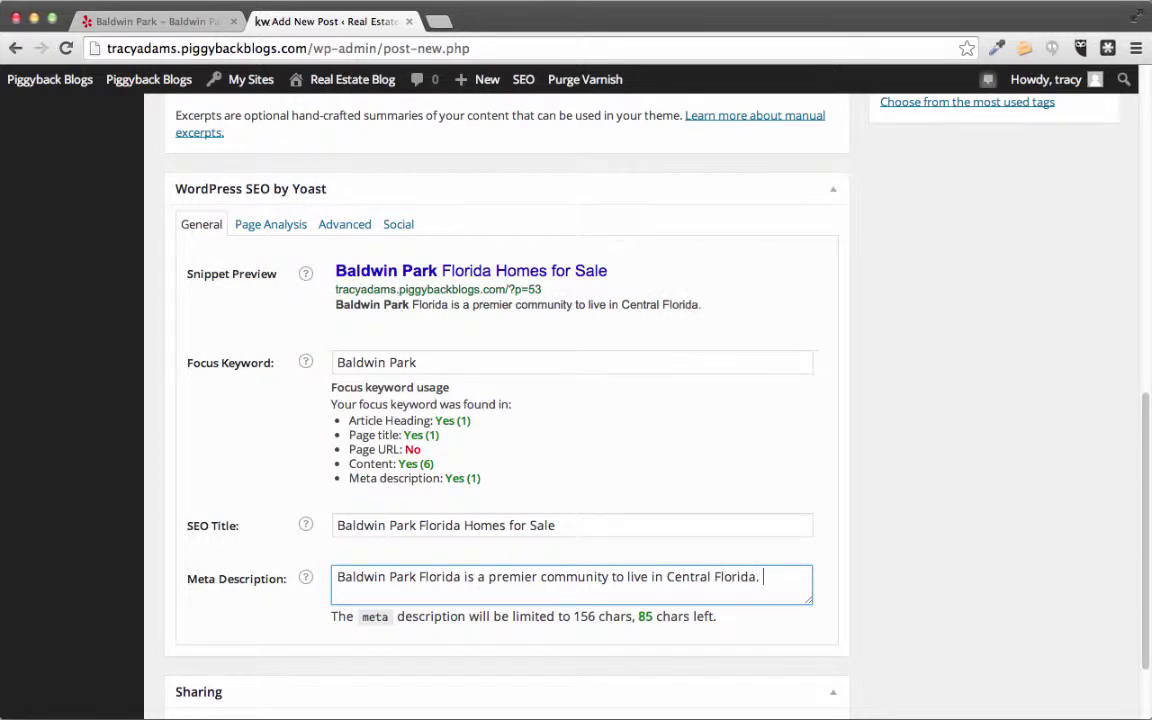
text(Homes are)
key(BackSpace)
key(BackSpace)
key(BackSpace)
key(BackSpace)
text(for )
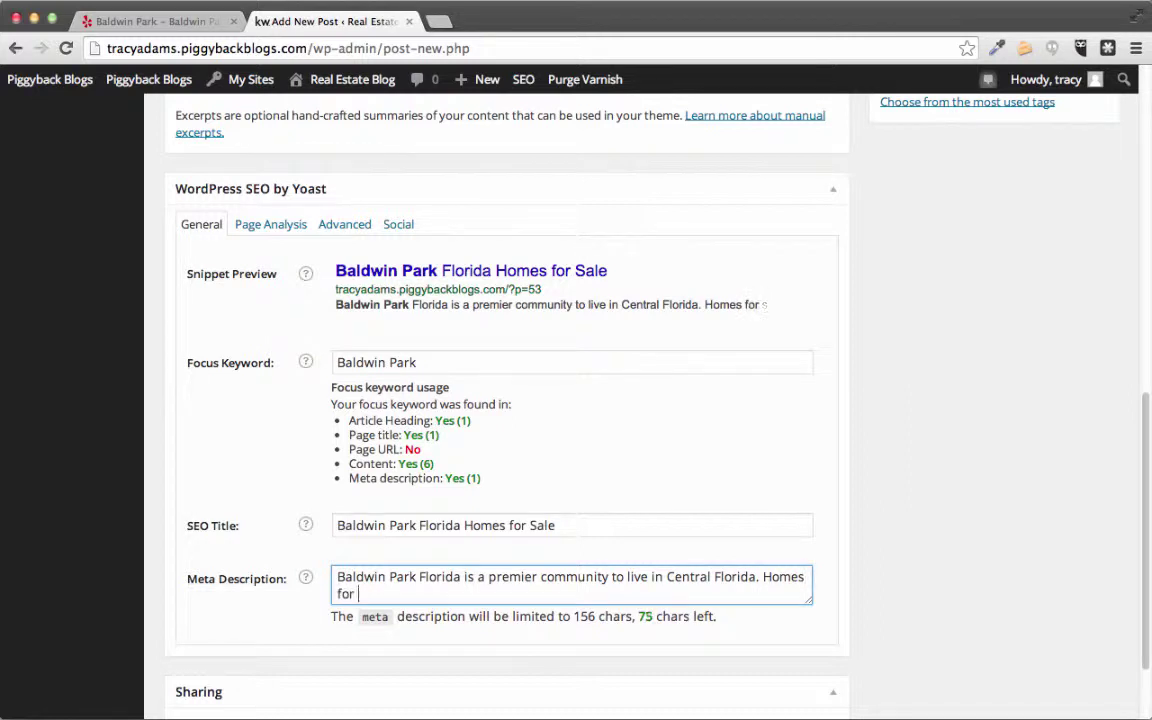
text(Sale in this area )
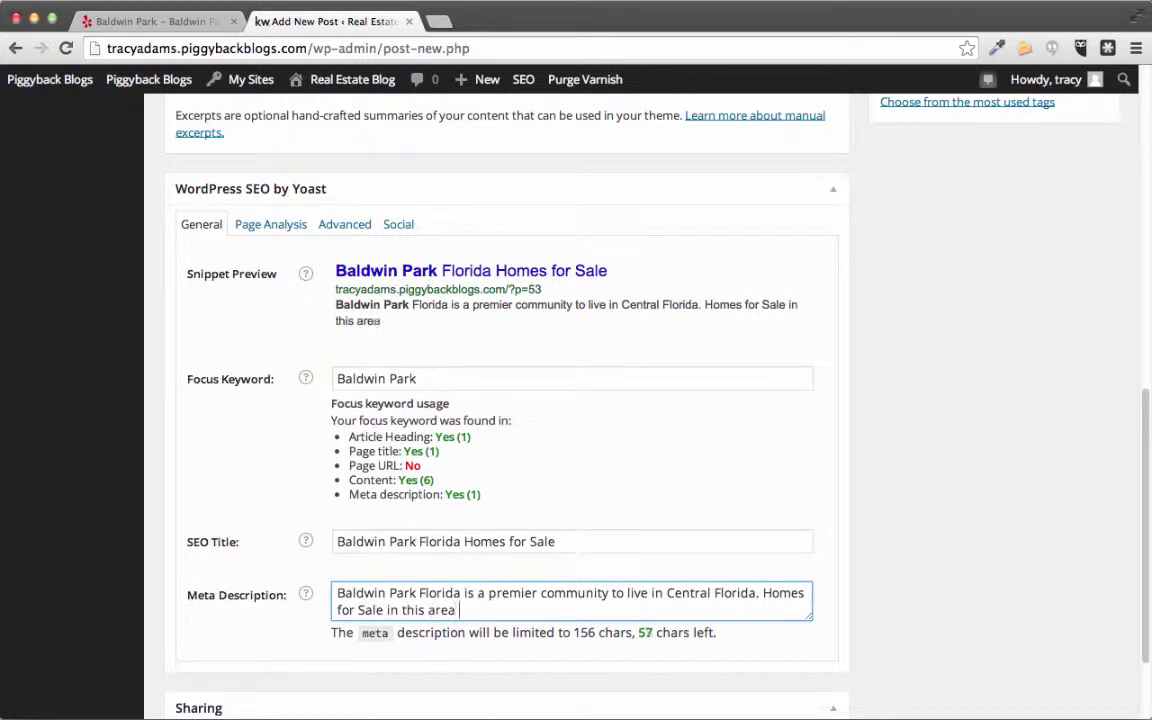
text(are highl)
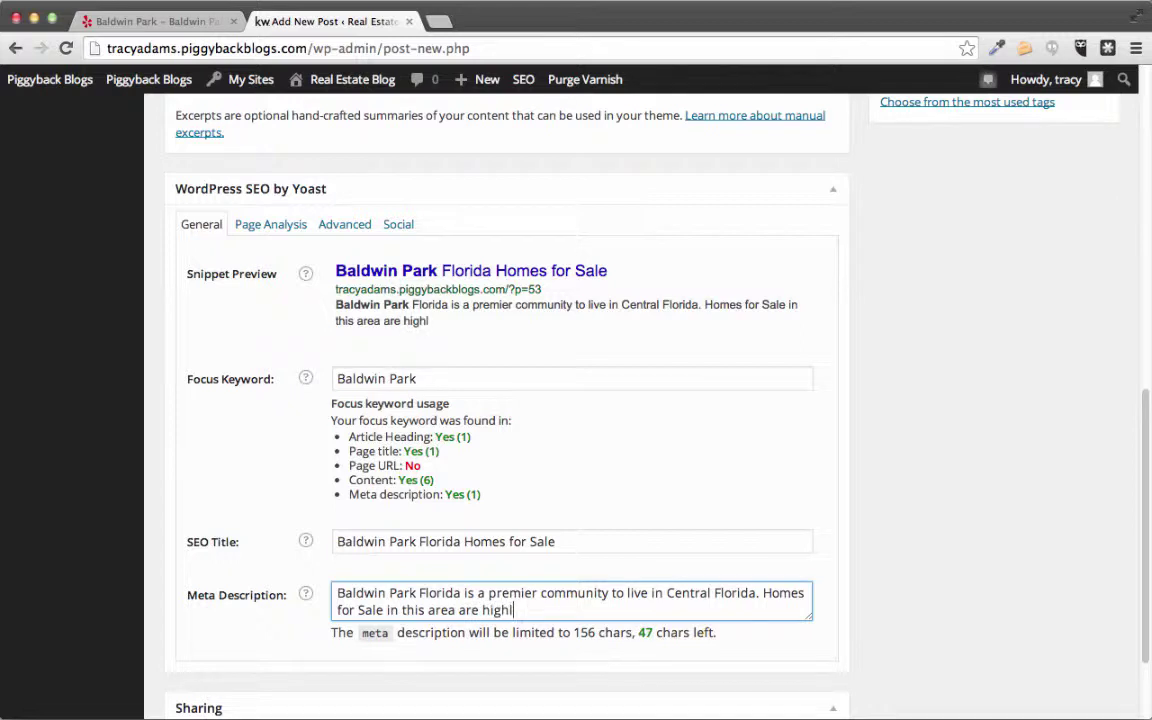
text(y saug)
key(BackSpace)
text(t after)
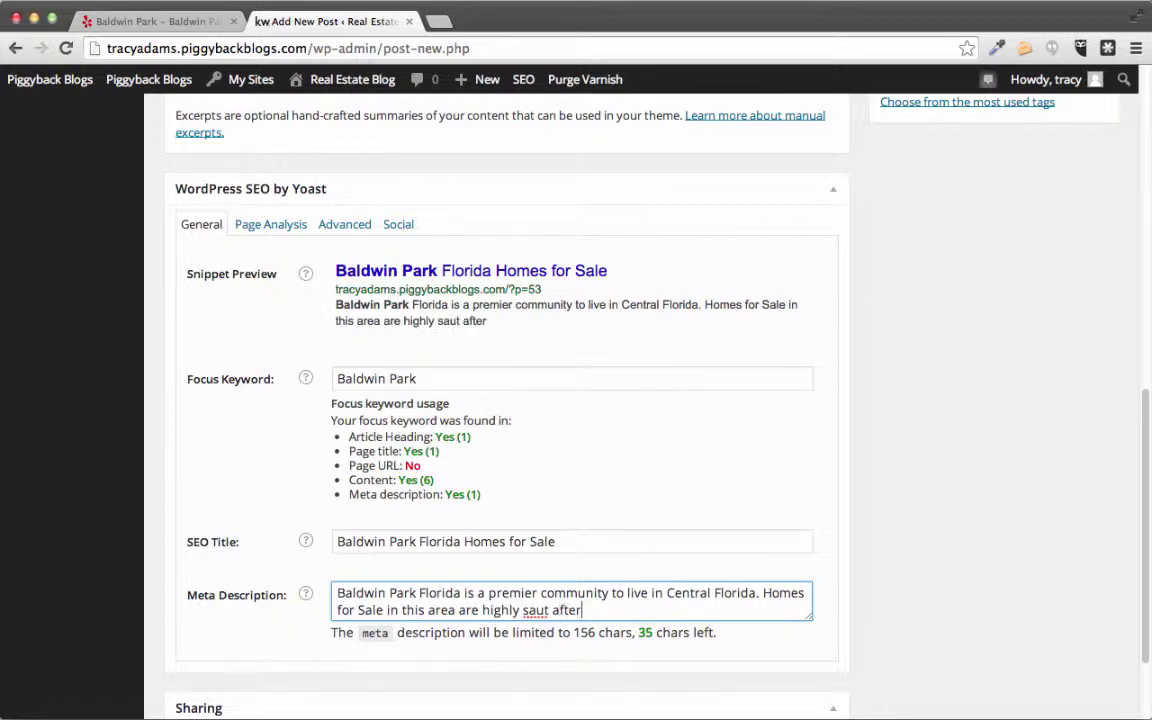
Correct the misspelled 'saut' to 'sought' in the meta description.
right_click(533, 614)
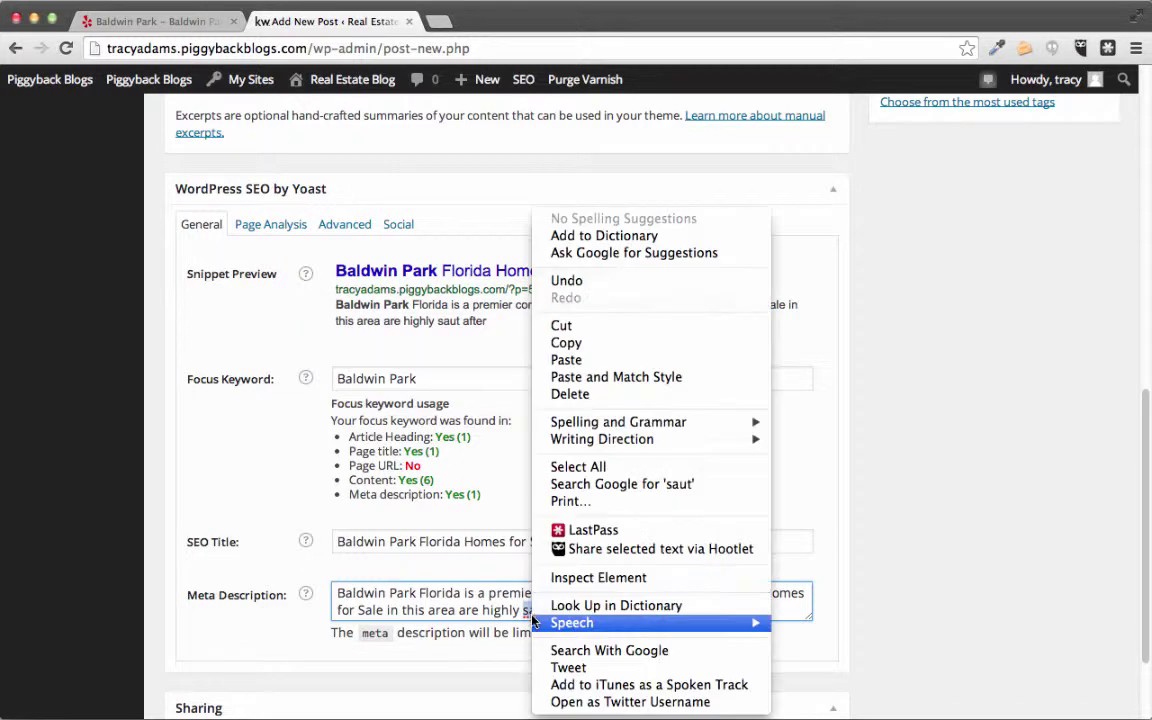
click(880, 396)
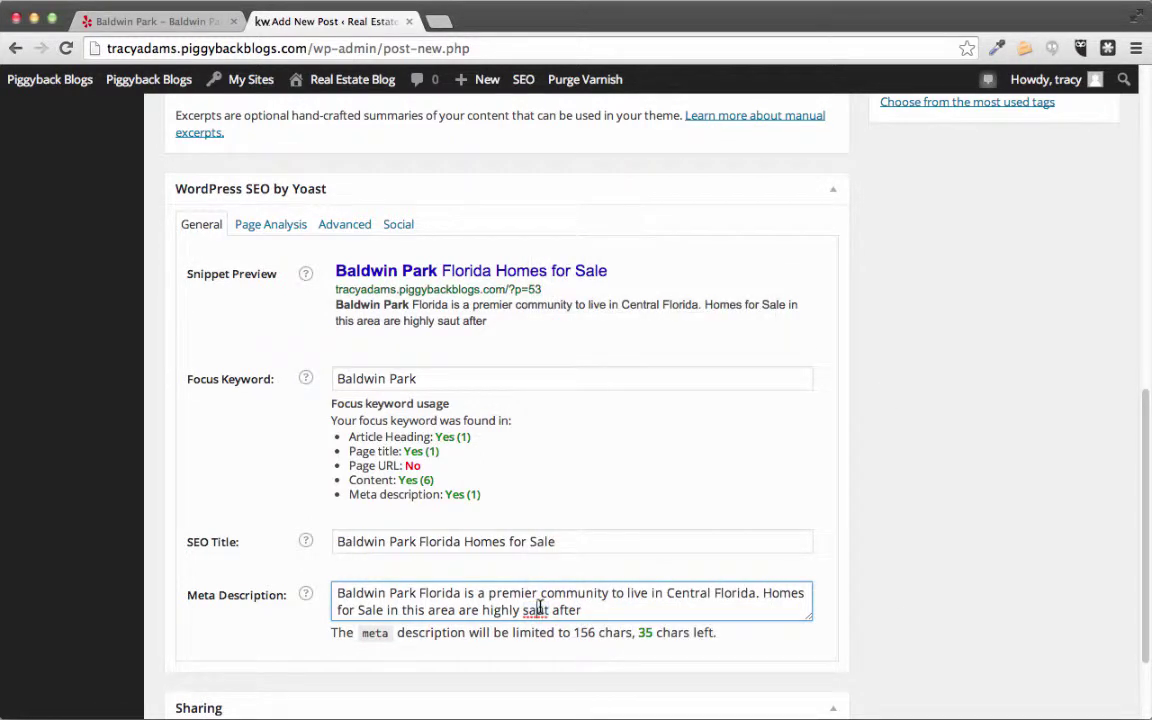
click(549, 610)
key(BackSpace)
key(BackSpace)
key(BackSpace)
text(ought)
click(620, 612)
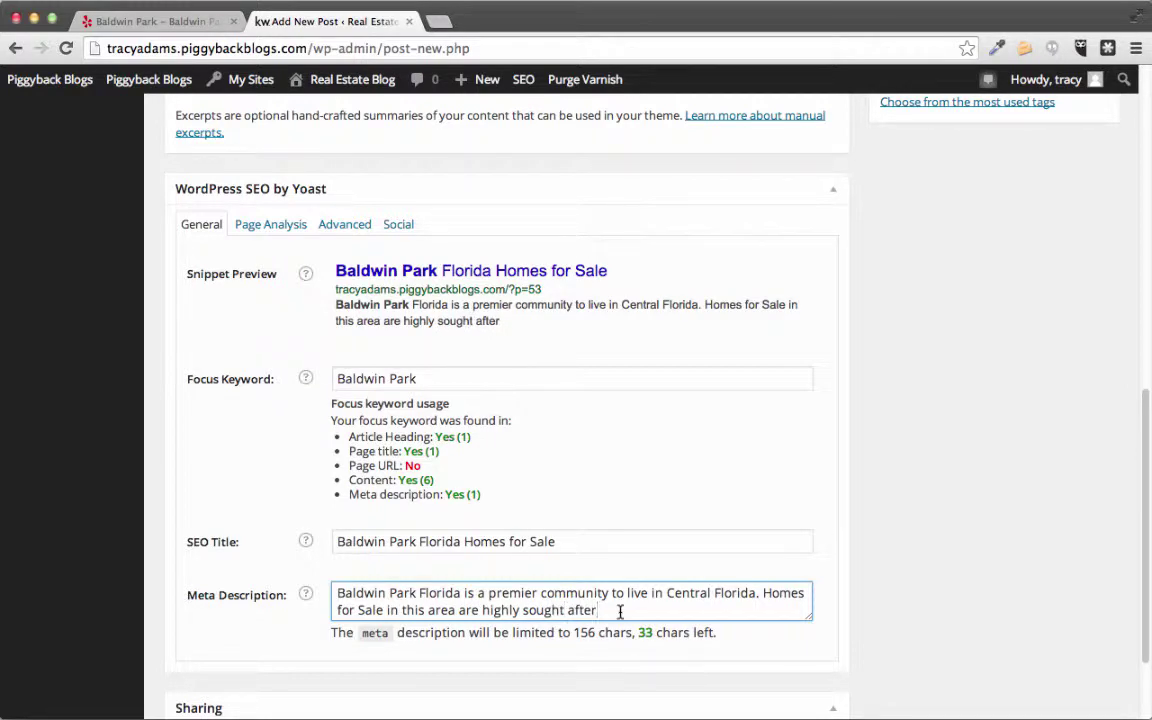
drag(488, 476, 349, 465)
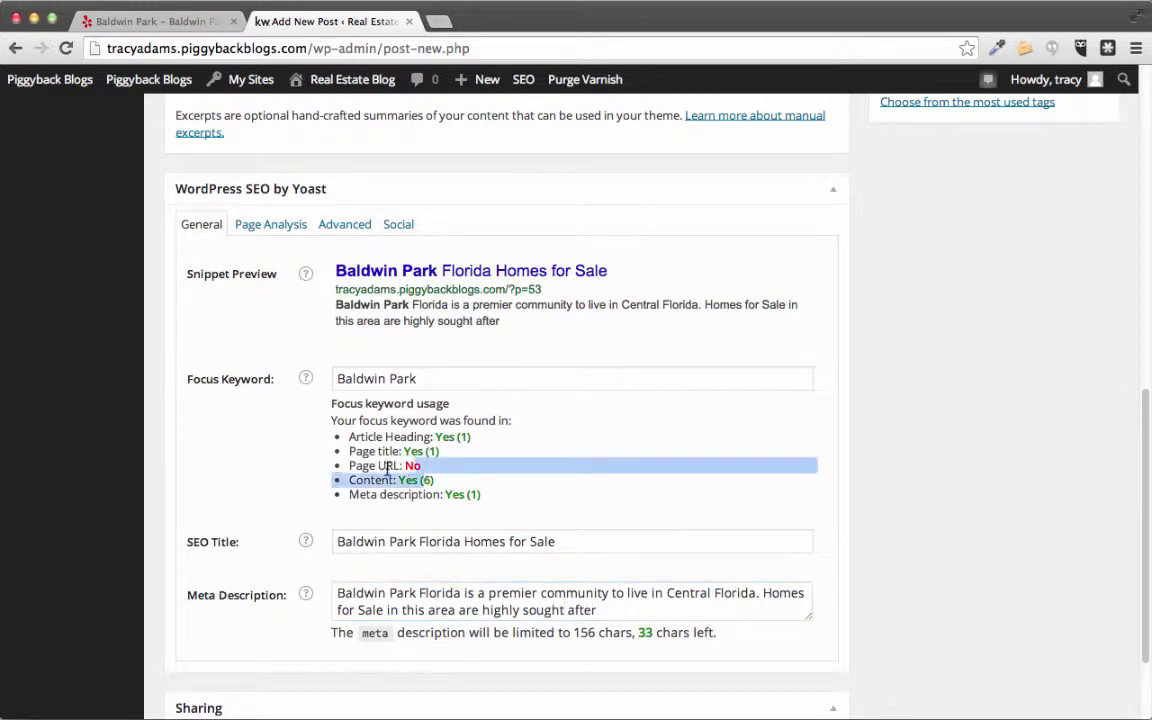
Save the post as a draft and recheck the refreshed Yoast keyword usage results.
click(515, 513)
scroll(650, 506, up, 15)
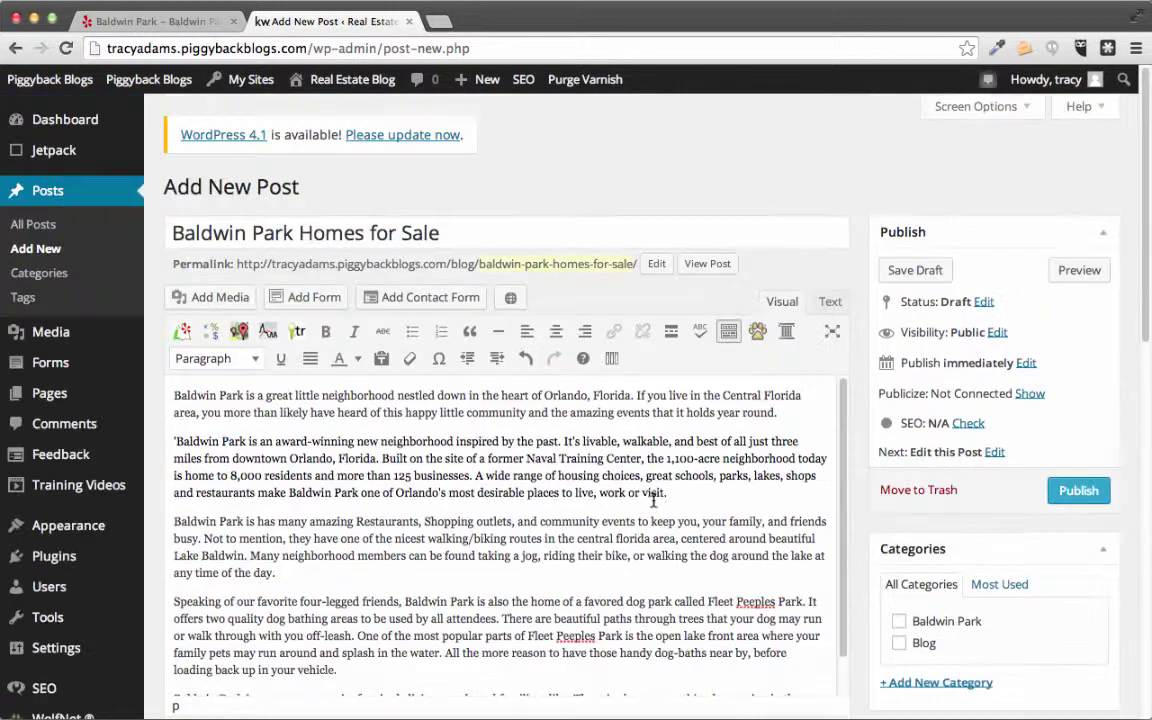
click(916, 271)
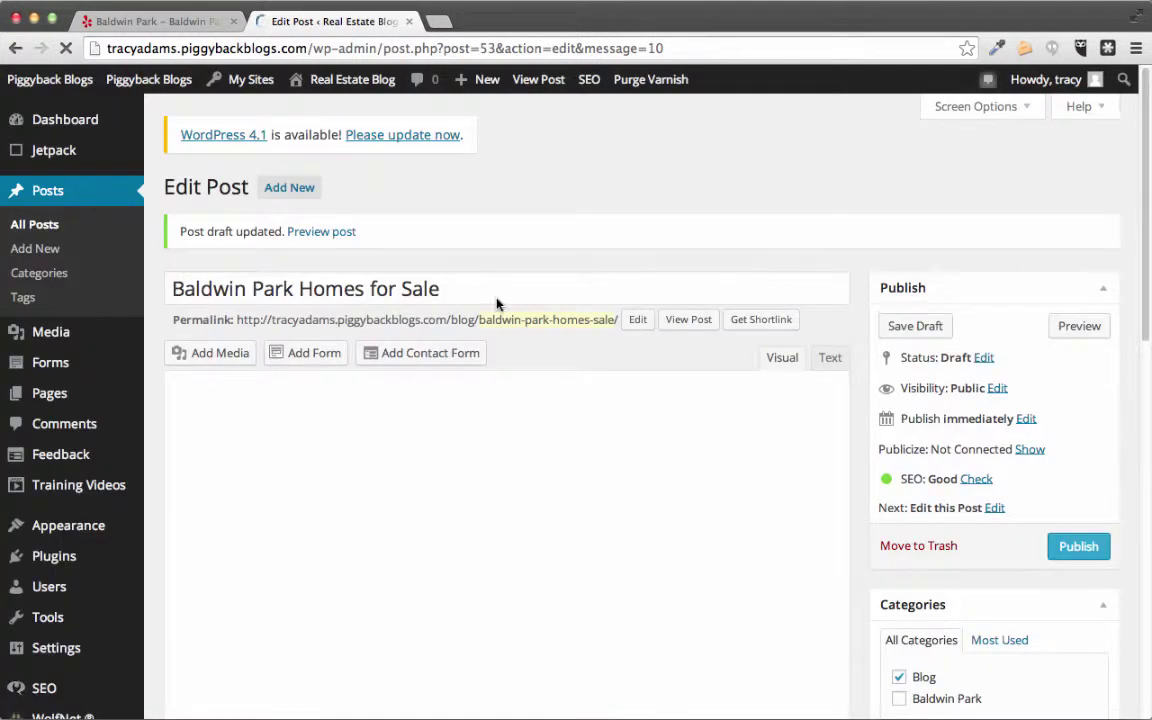
drag(170, 319, 624, 320)
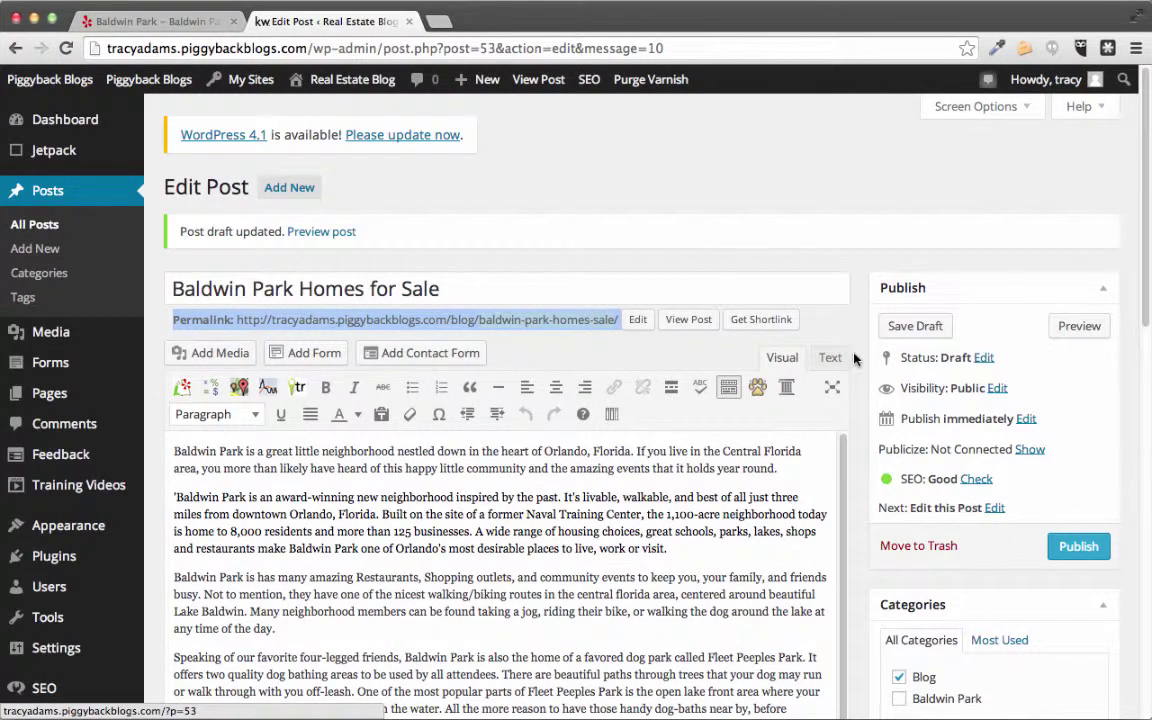
scroll(855, 360, down, 15)
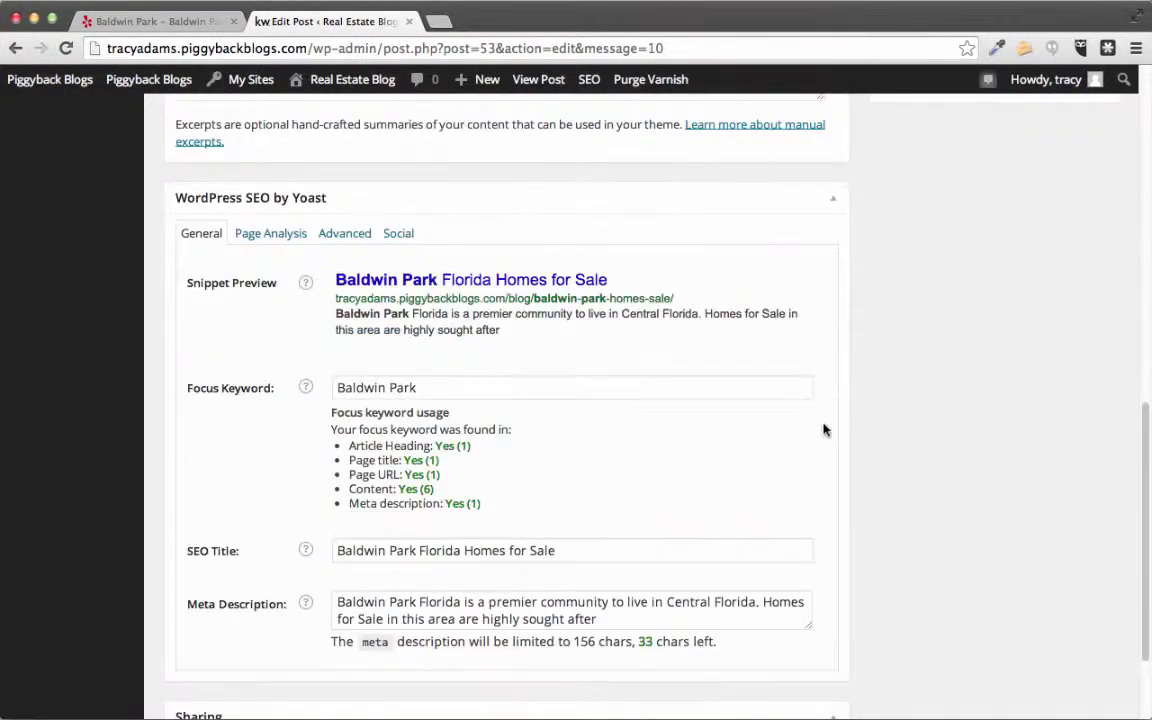
drag(507, 510, 353, 488)
scroll(561, 502, up, 6)
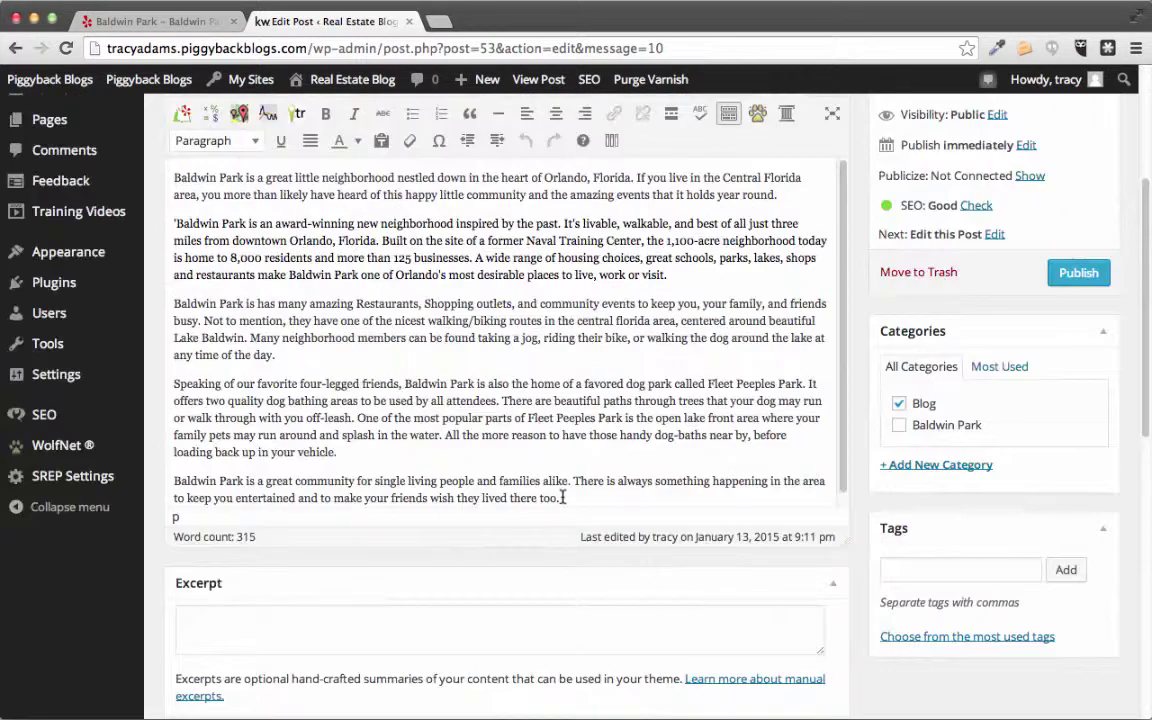
key(super+f)
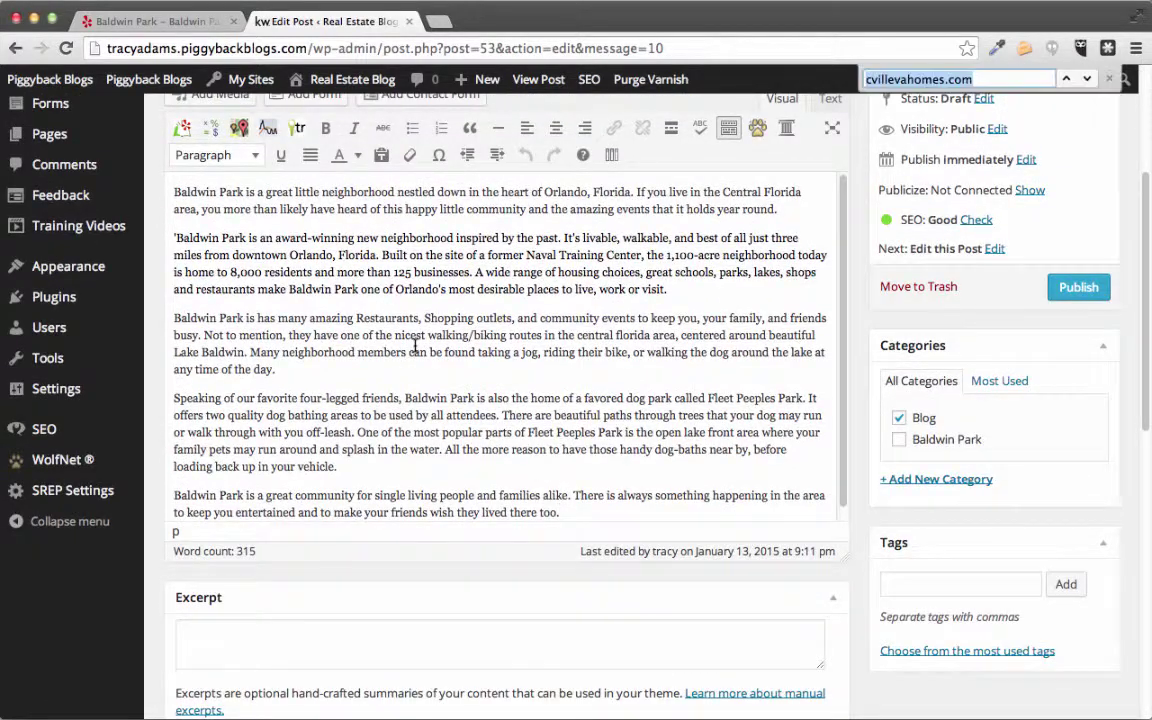
text(Balc)
key(BackSpace)
text(dwin Park)
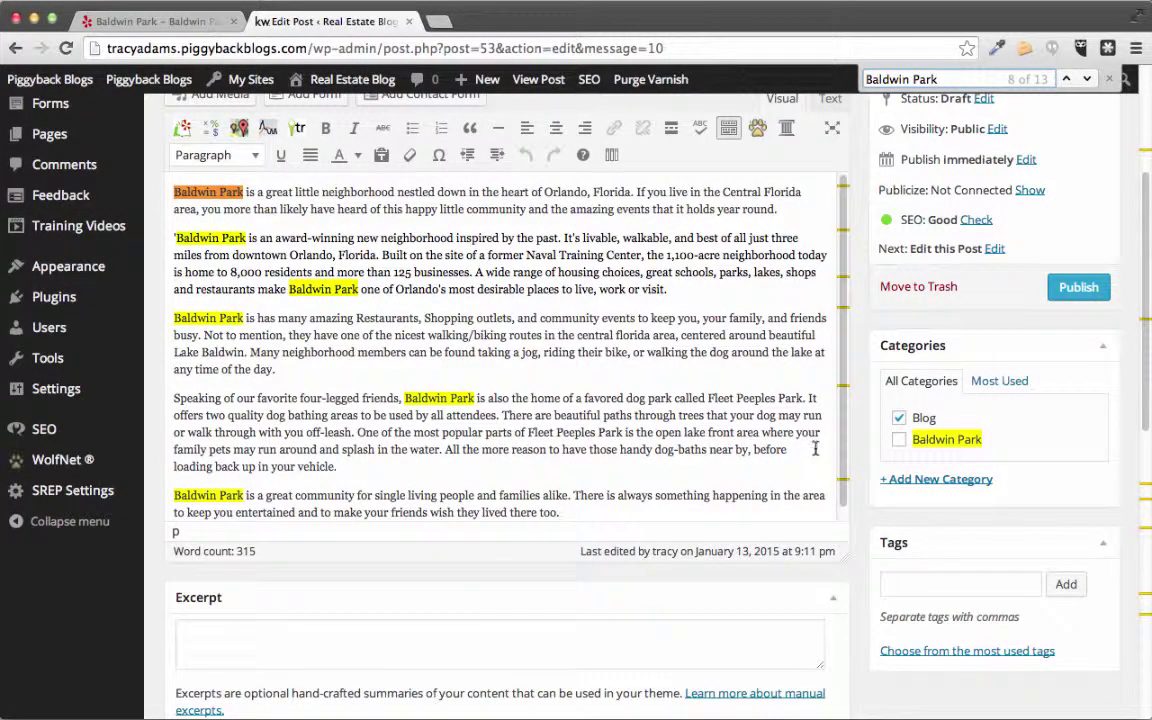
click(1109, 79)
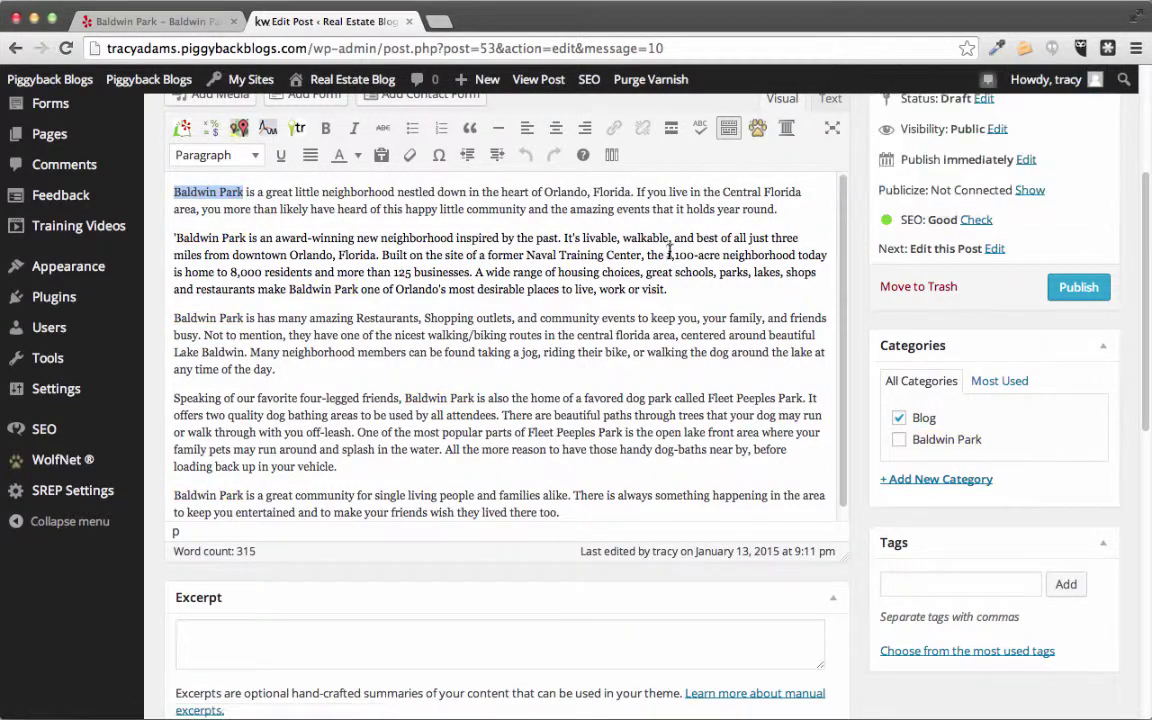
scroll(773, 277, down, 10)
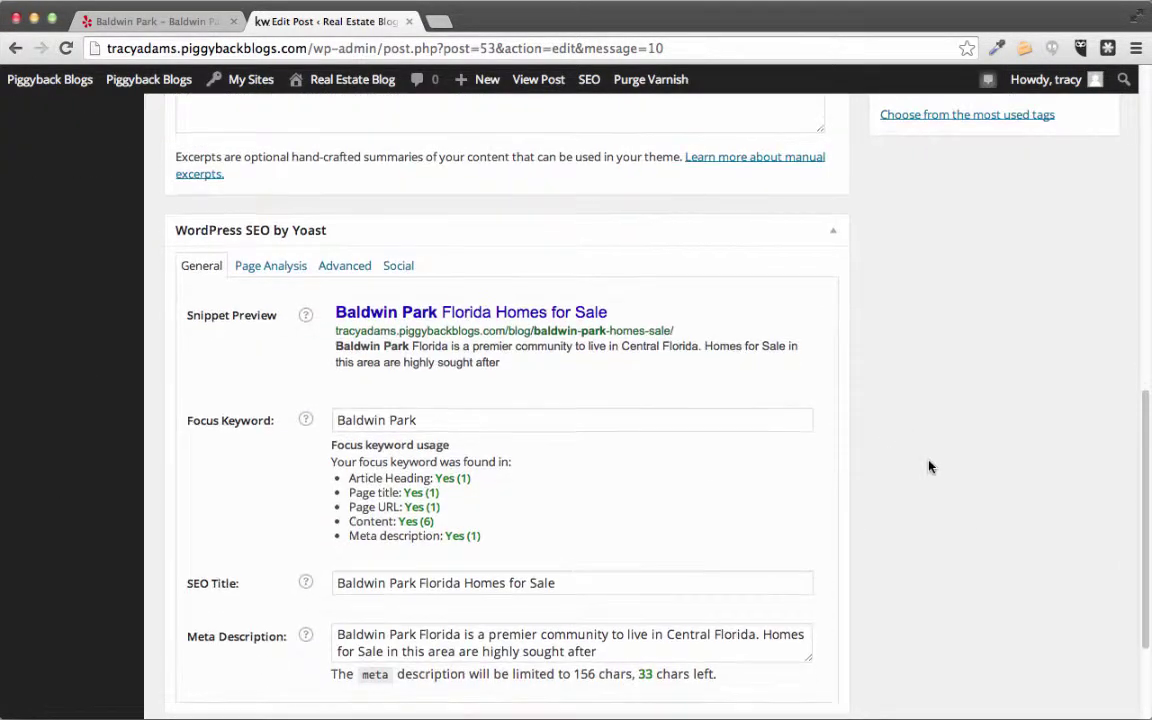
scroll(828, 501, up, 10)
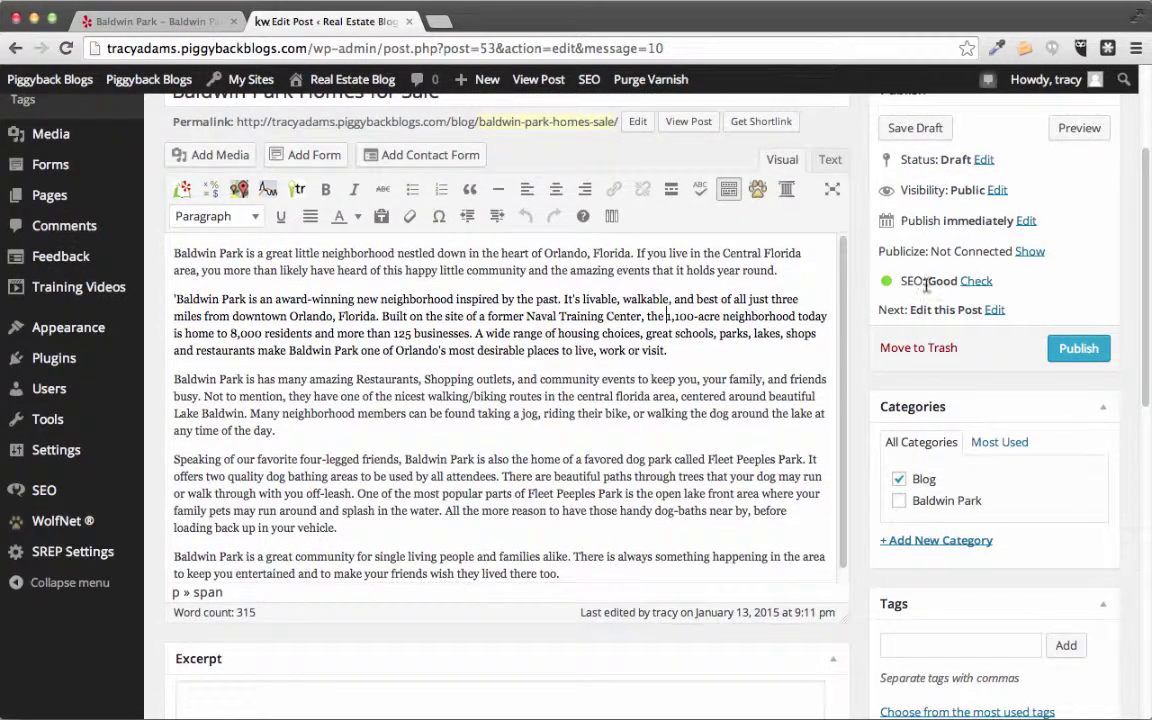
scroll(860, 302, down, 10)
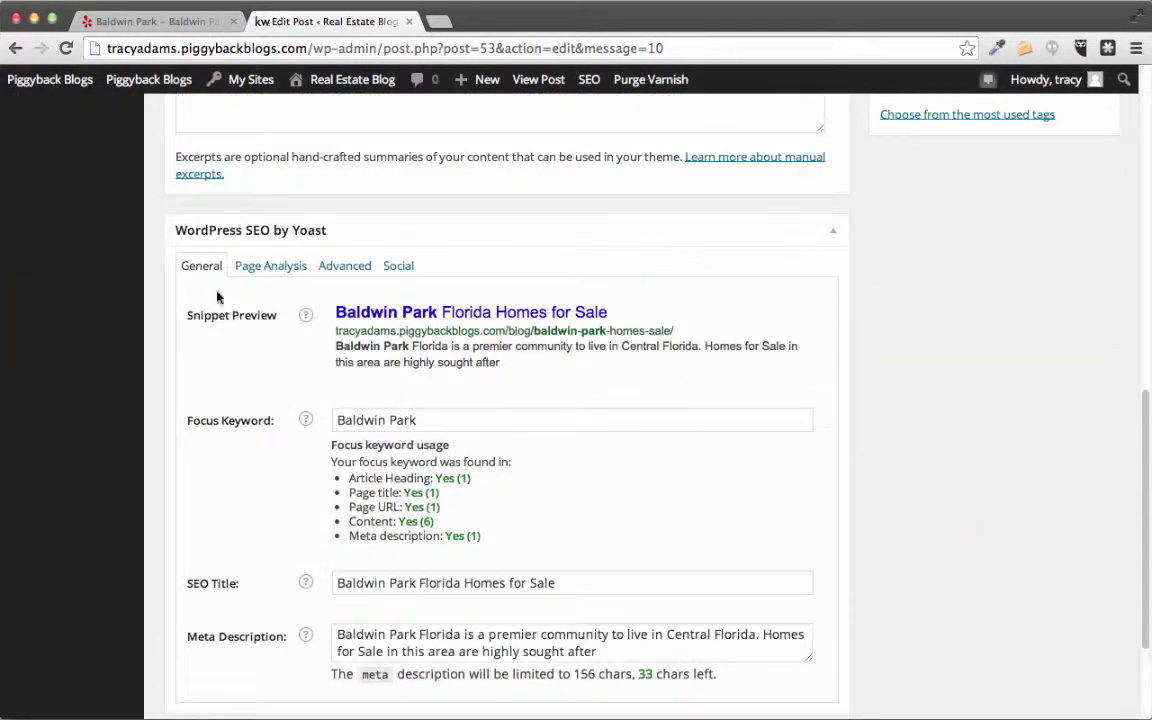
Open Yoast Page Analysis and review warnings: no images, short title, no outbound links, no subheadings.
click(271, 266)
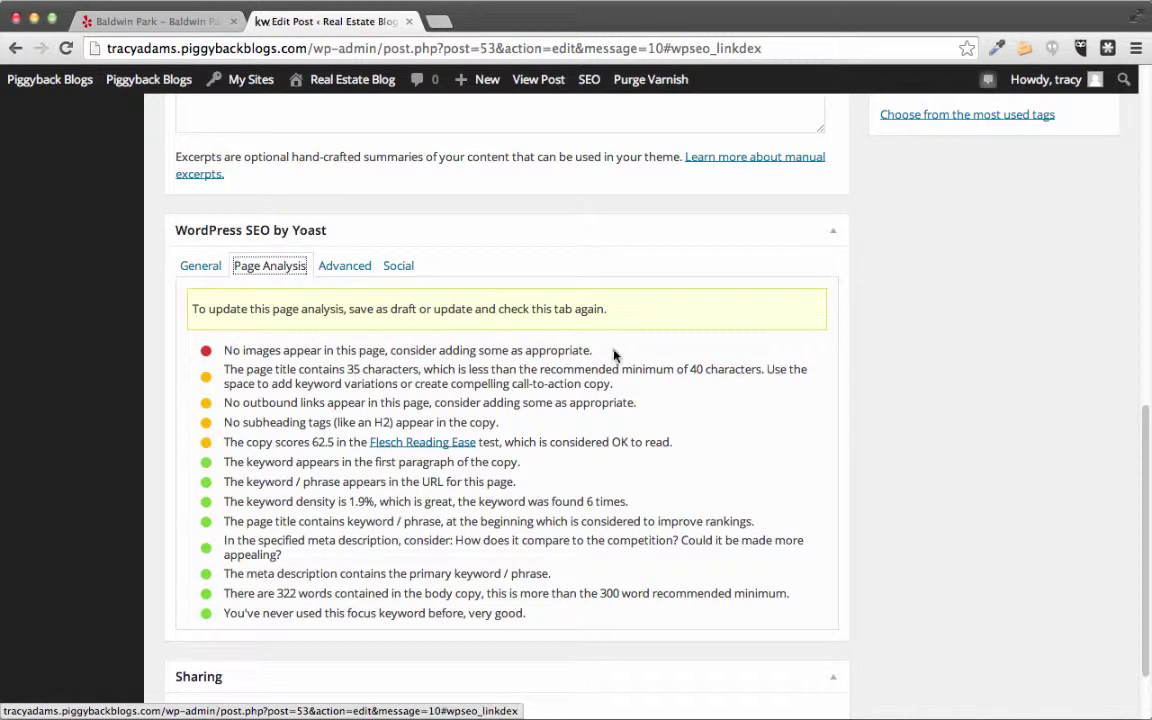
drag(617, 352, 226, 345)
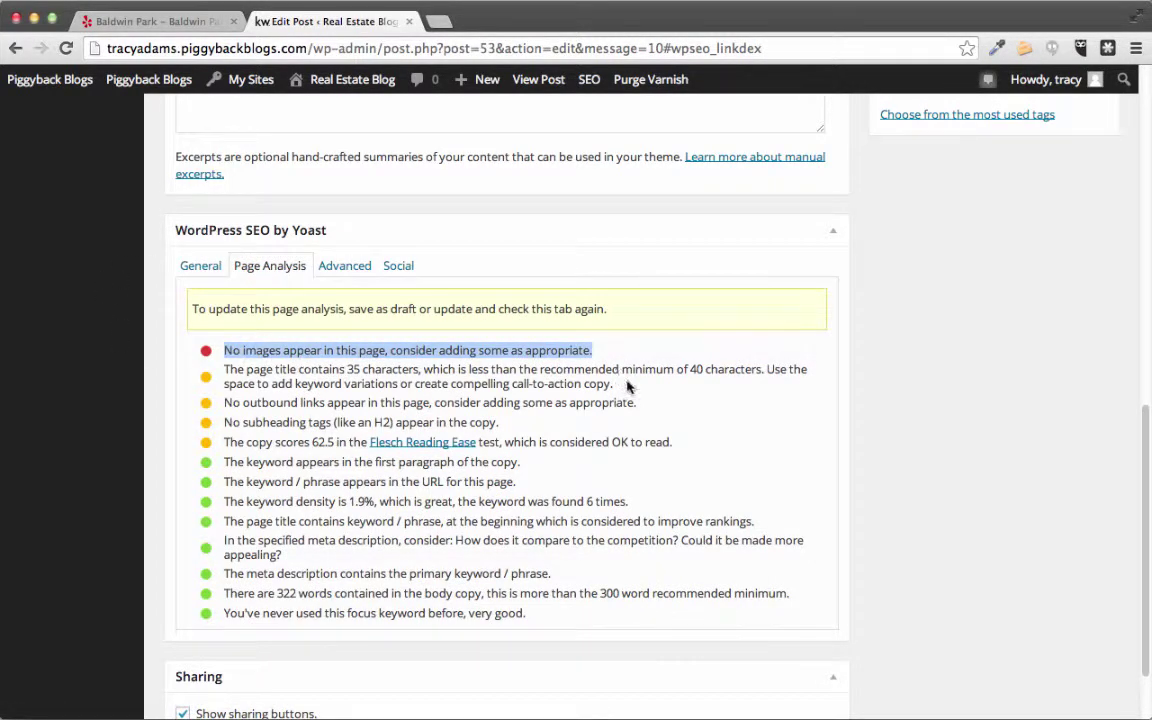
drag(614, 384, 207, 374)
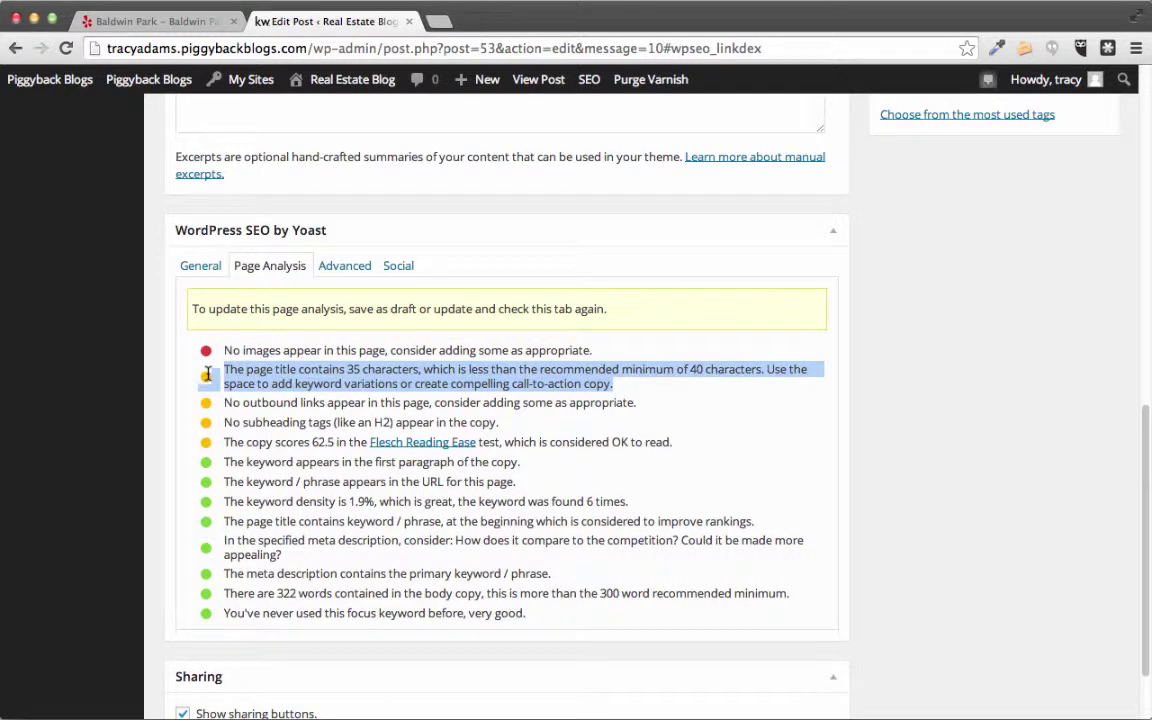
drag(636, 402, 226, 401)
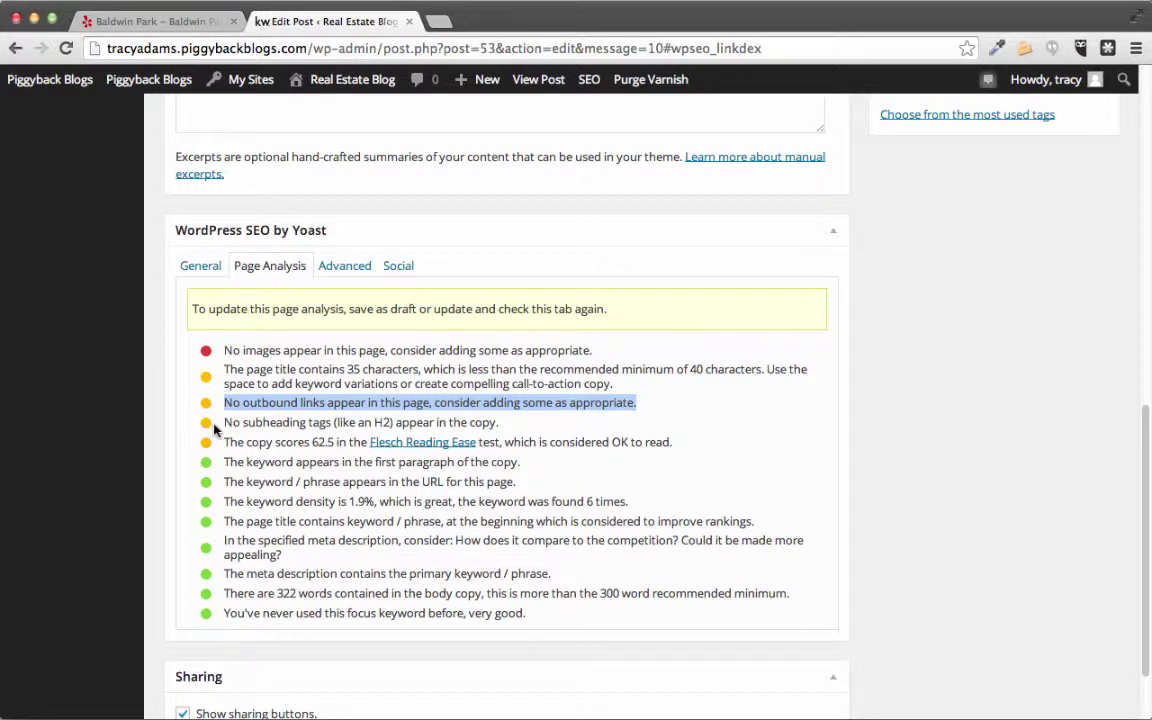
drag(499, 422, 222, 422)
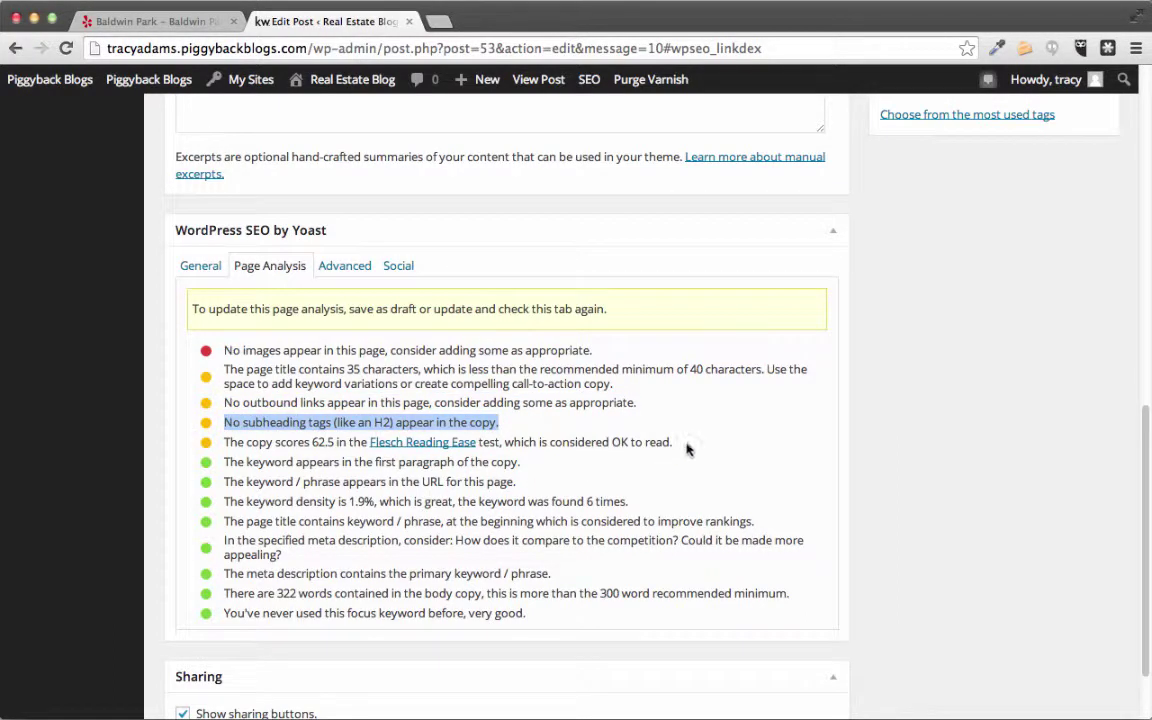
drag(686, 443, 226, 441)
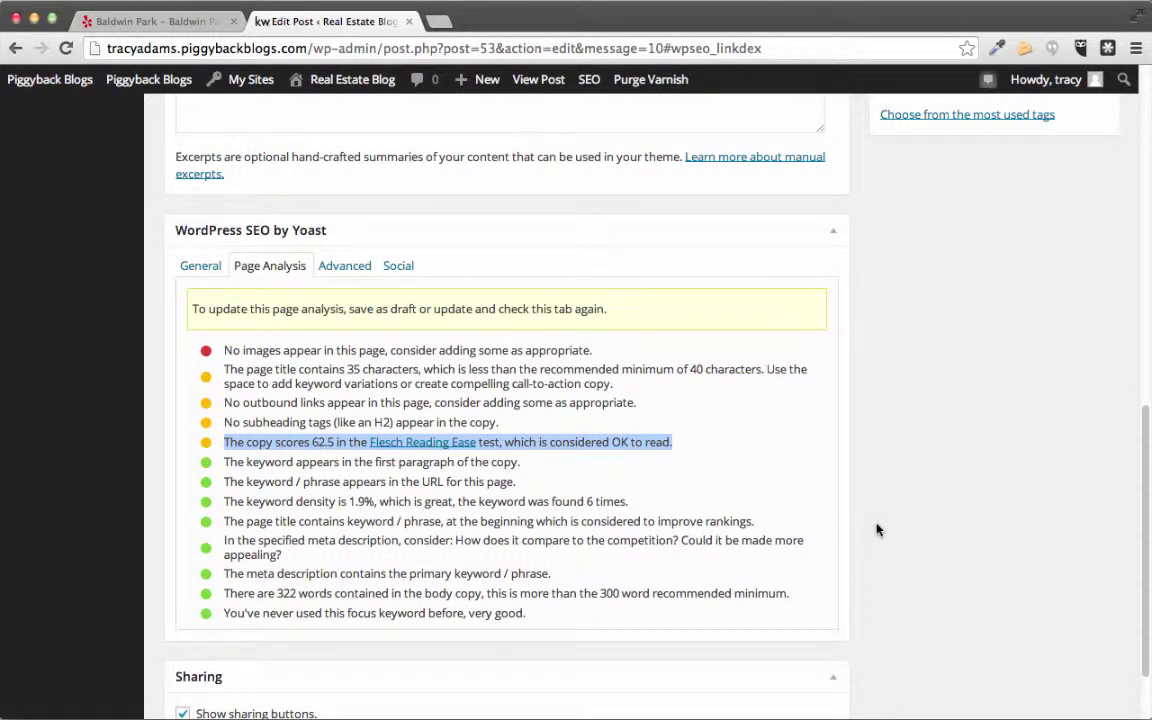
Review the passing checks: Flesch 62.5, keyword density 1.9% and 322 words.
scroll(877, 530, up, 1)
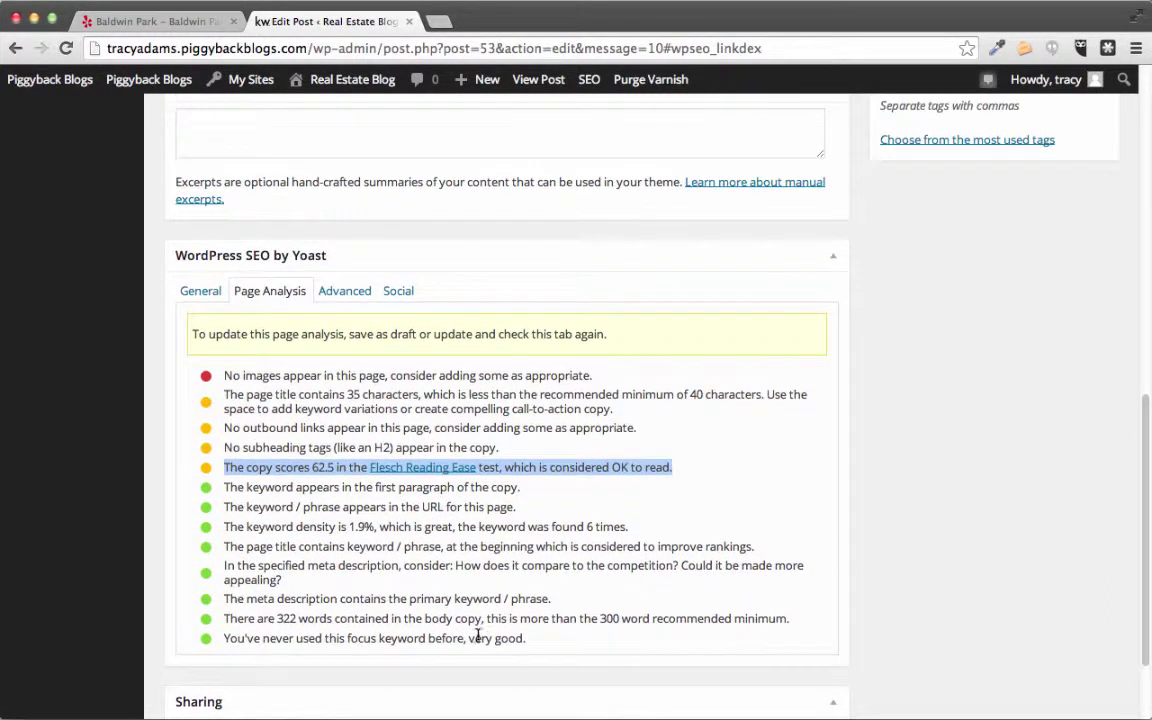
drag(545, 638, 213, 490)
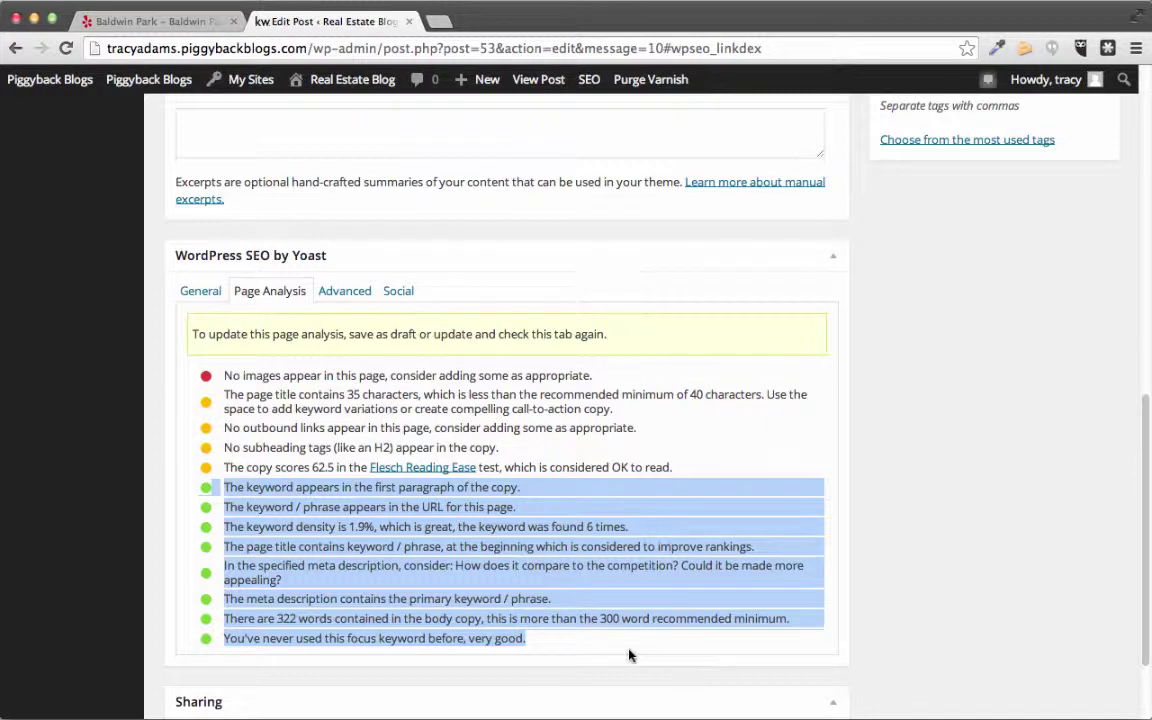
click(862, 568)
scroll(866, 571, down, 2)
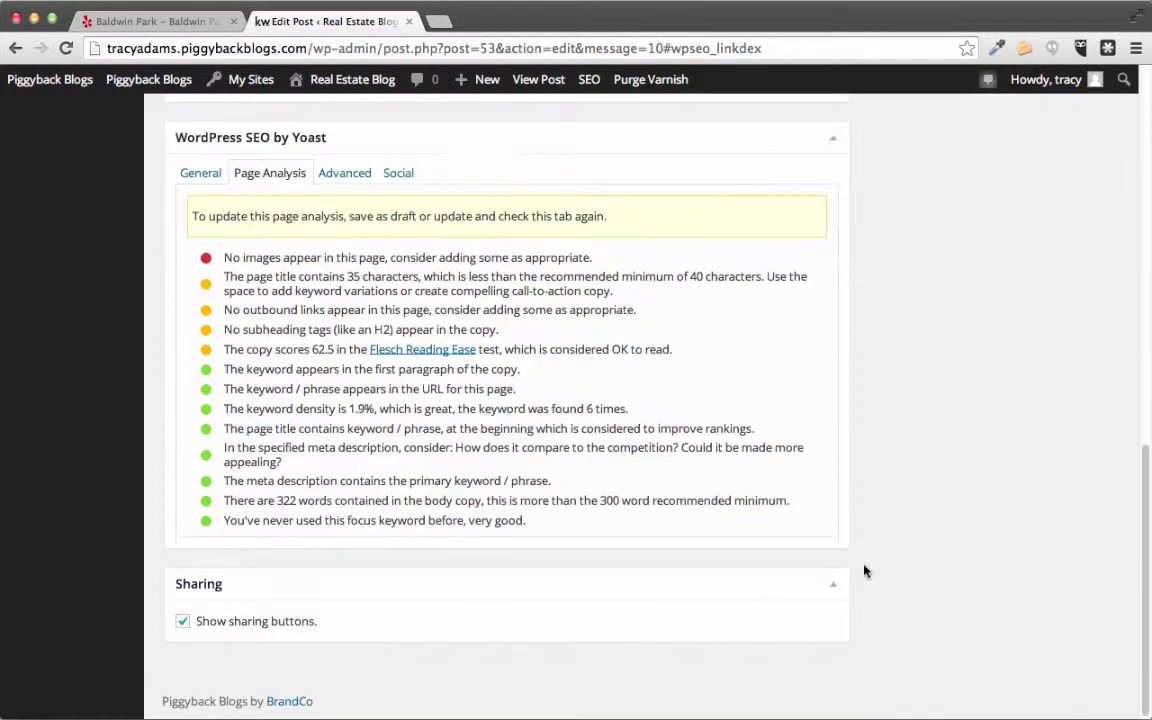
scroll(867, 571, up, 15)
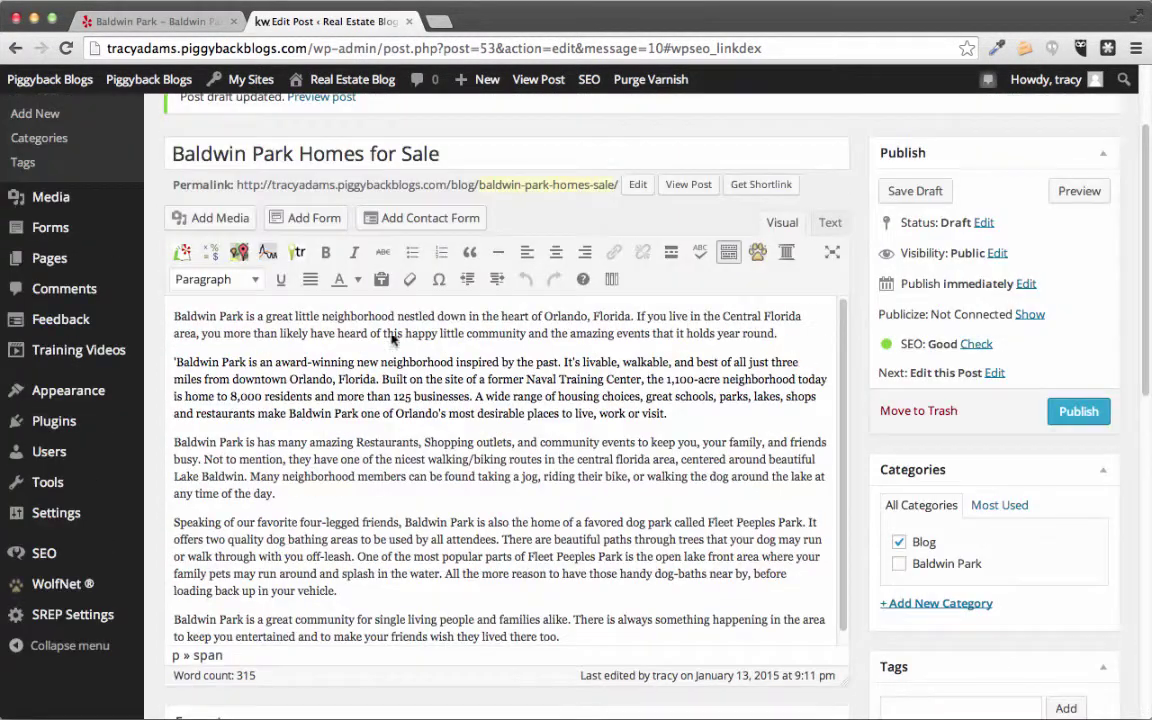
Insert Home1.jpg left-aligned at the top of the body with alt text 'Baldwin Park Homes'.
click(172, 316)
click(221, 219)
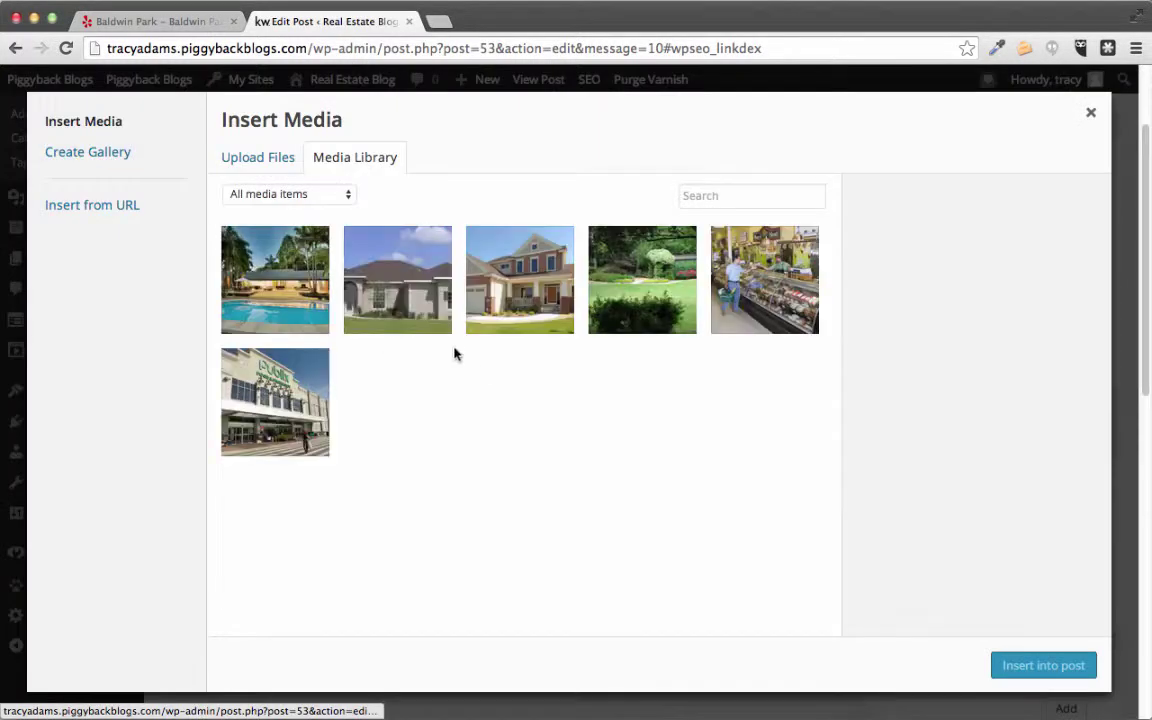
click(478, 265)
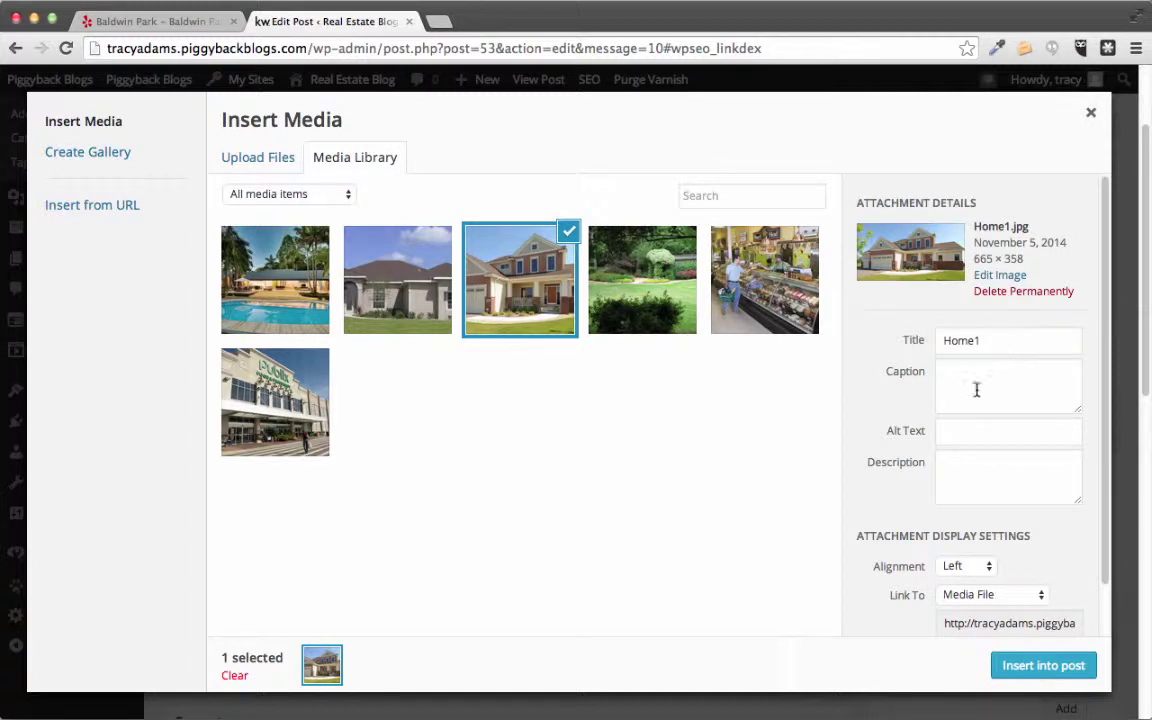
click(965, 441)
scroll(975, 518, down, 1)
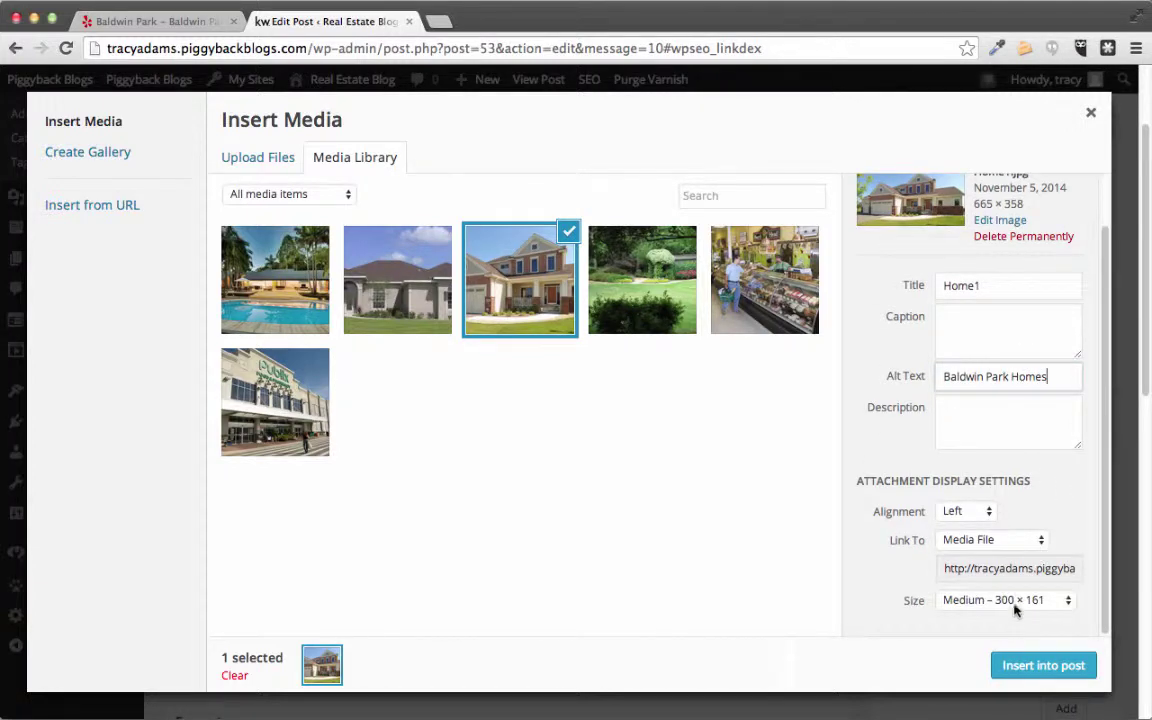
click(1044, 665)
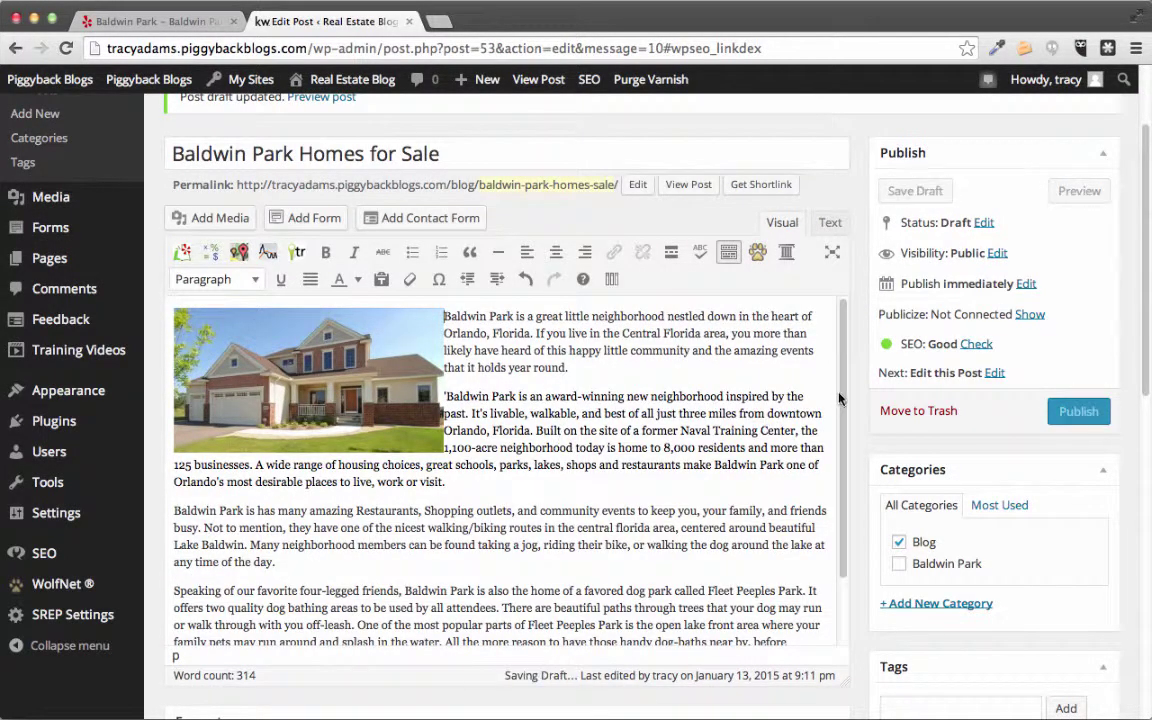
scroll(857, 398, down, 2)
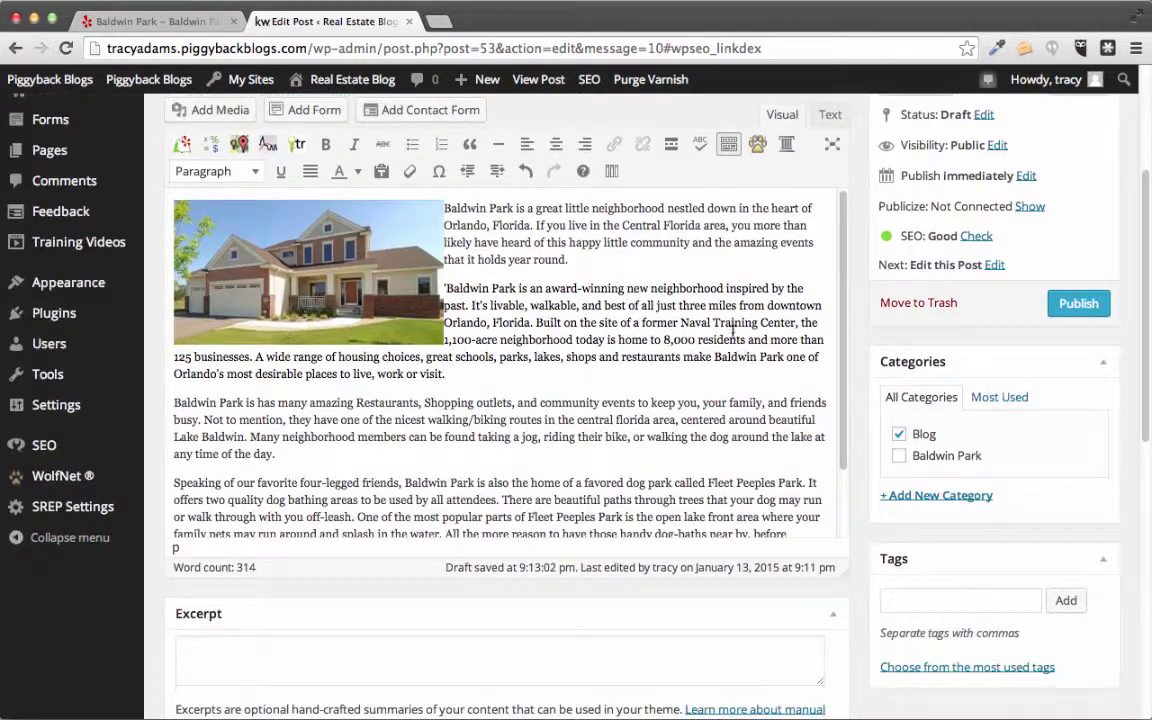
scroll(540, 357, down, 2)
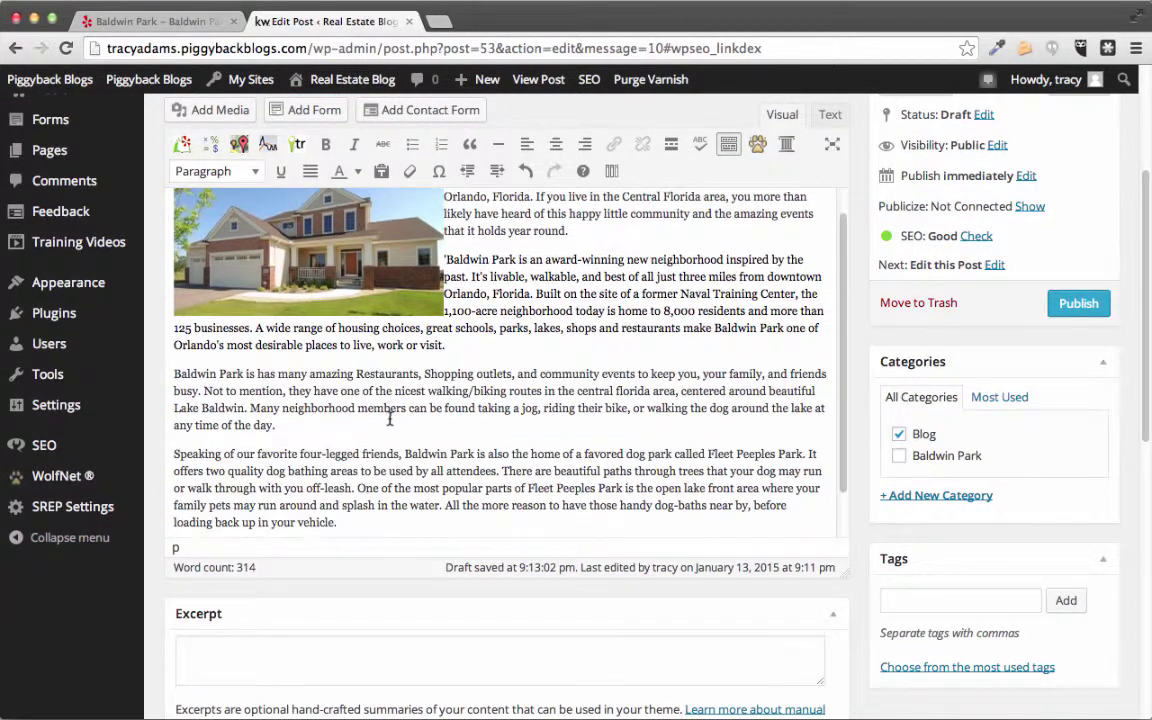
Search 'fleet peeples dog park', open the BringFido page and copy its URL.
click(160, 14)
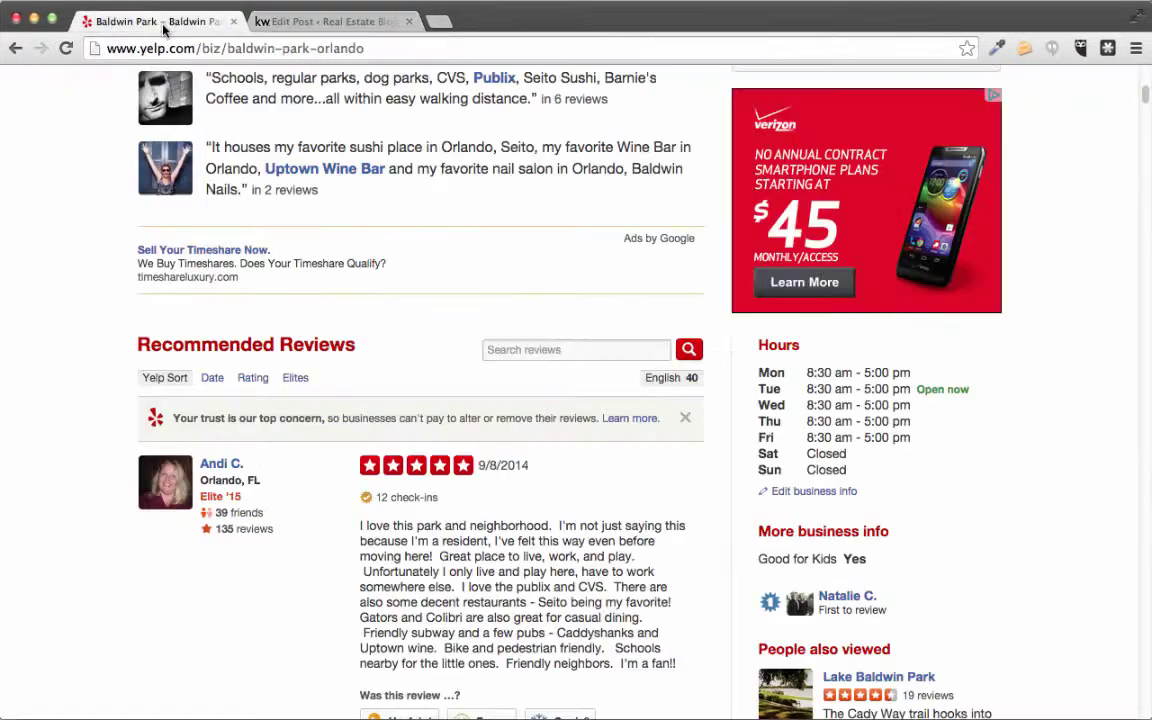
click(226, 47)
text(flee)
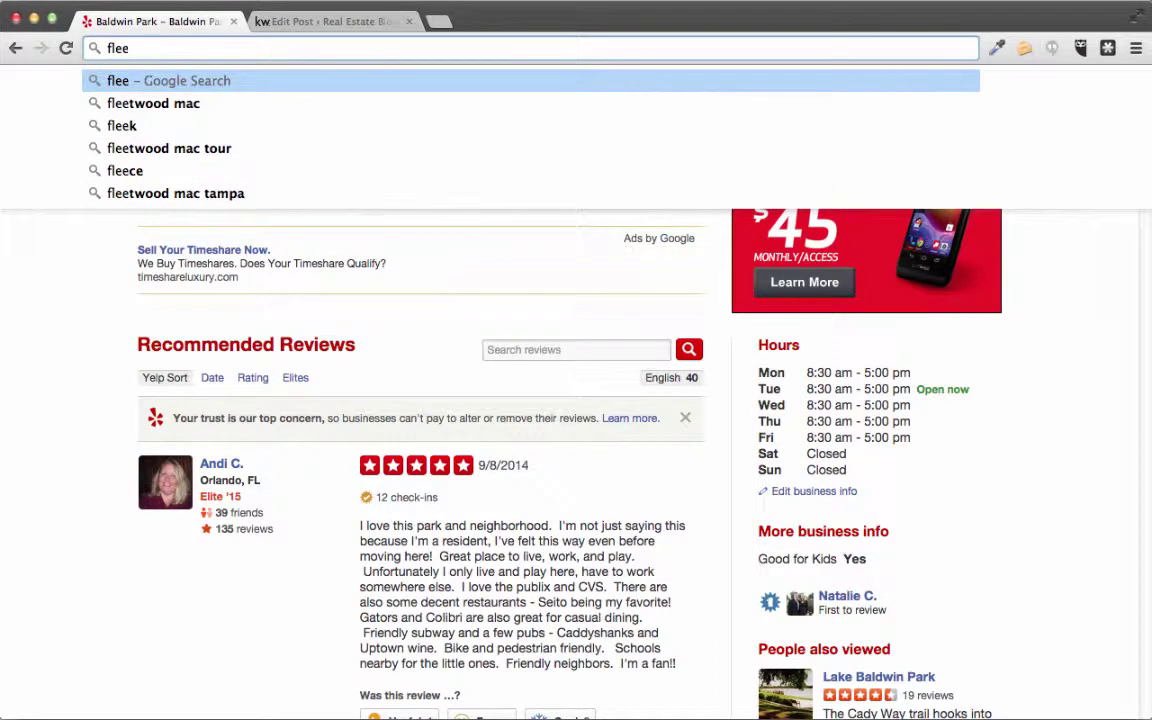
text(t people)
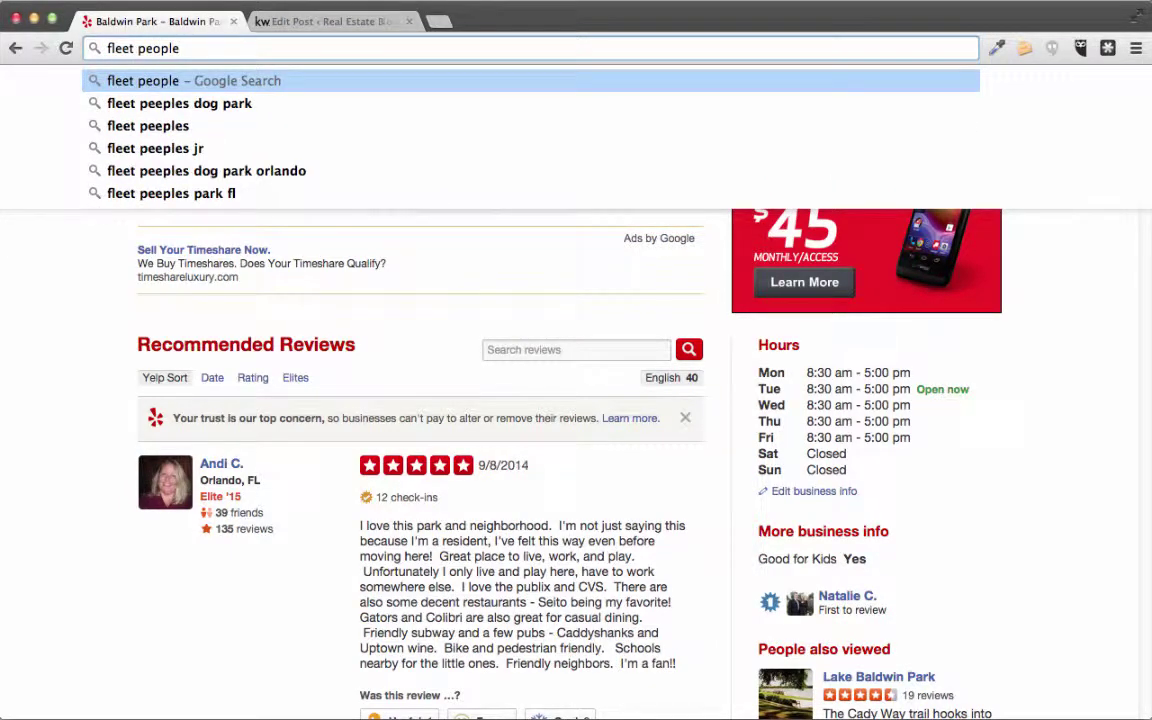
click(214, 103)
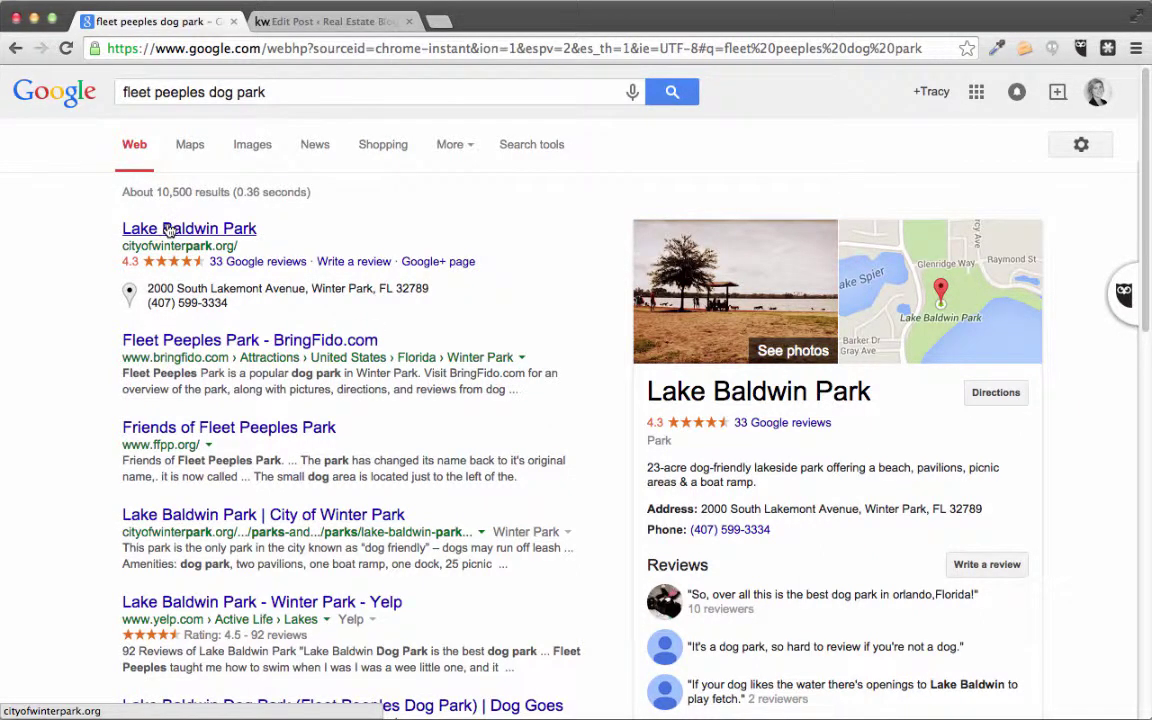
click(230, 342)
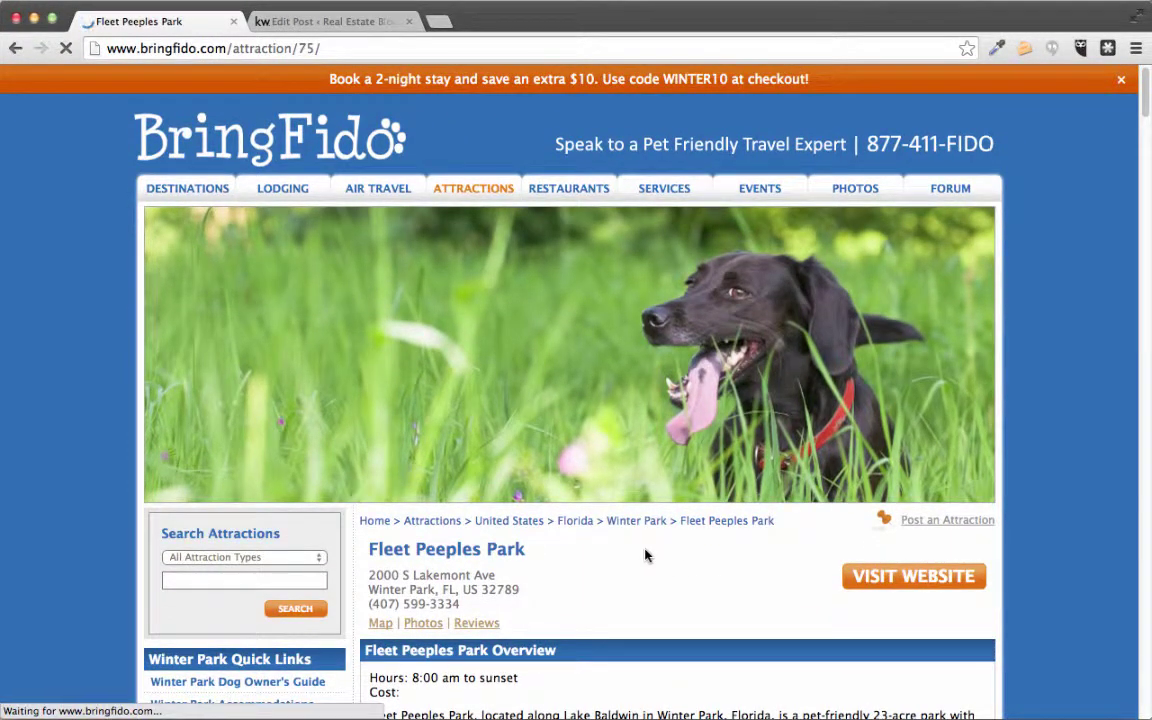
scroll(645, 556, down, 5)
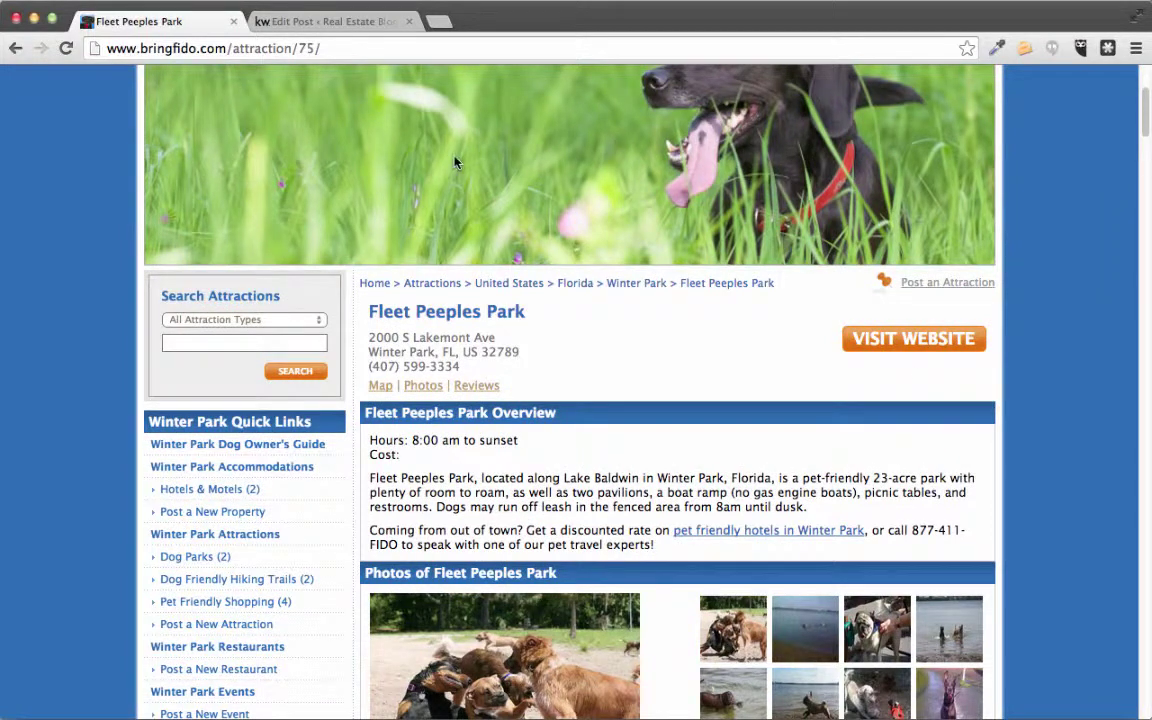
click(302, 46)
key(super+c)
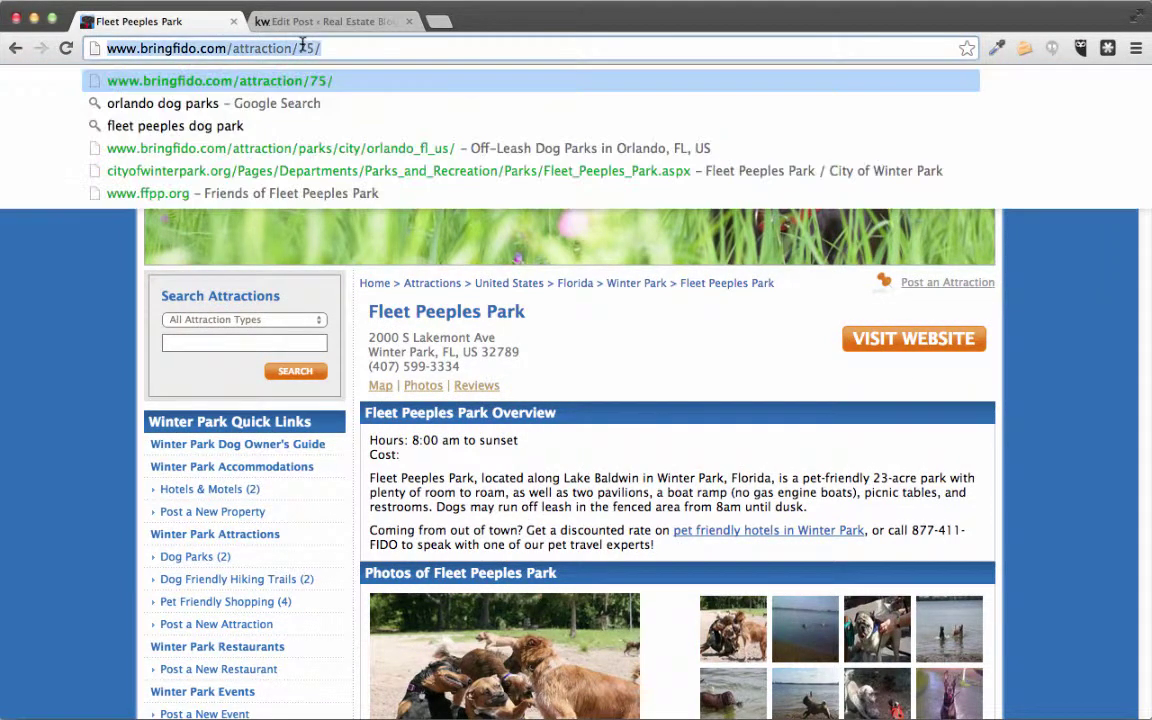
click(288, 21)
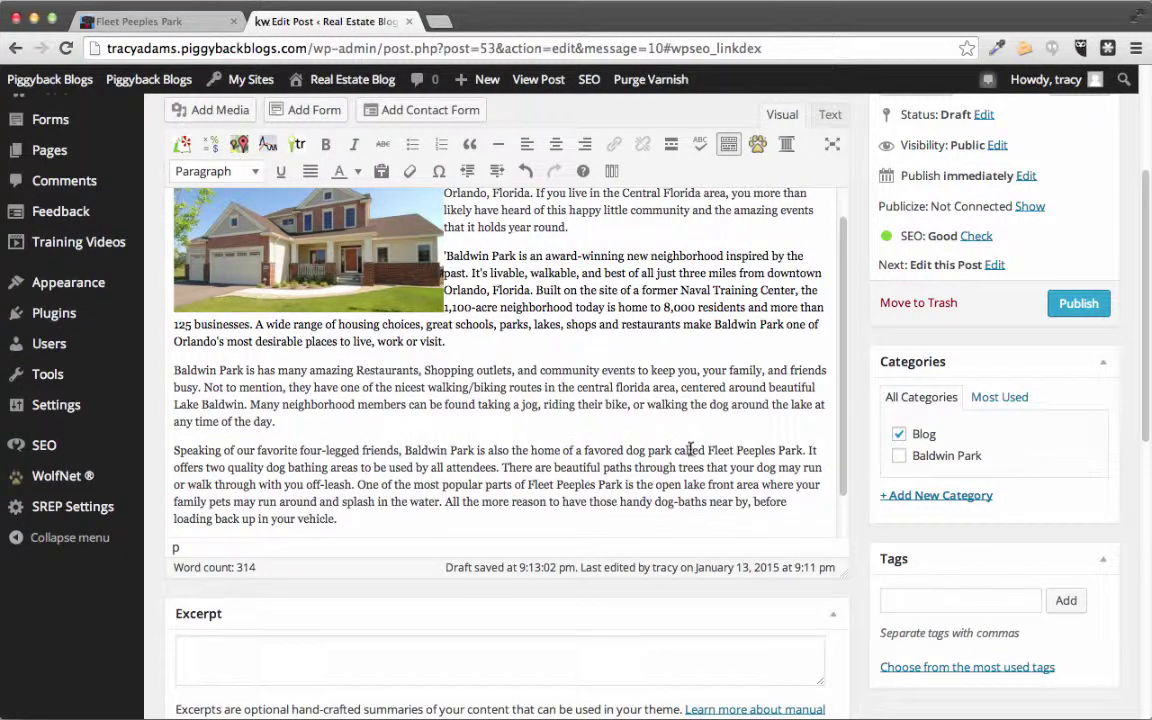
Link 'Fleet Peeples Park' in the last paragraph to the pasted BringFido URL, opening in a new tab.
drag(709, 450, 803, 450)
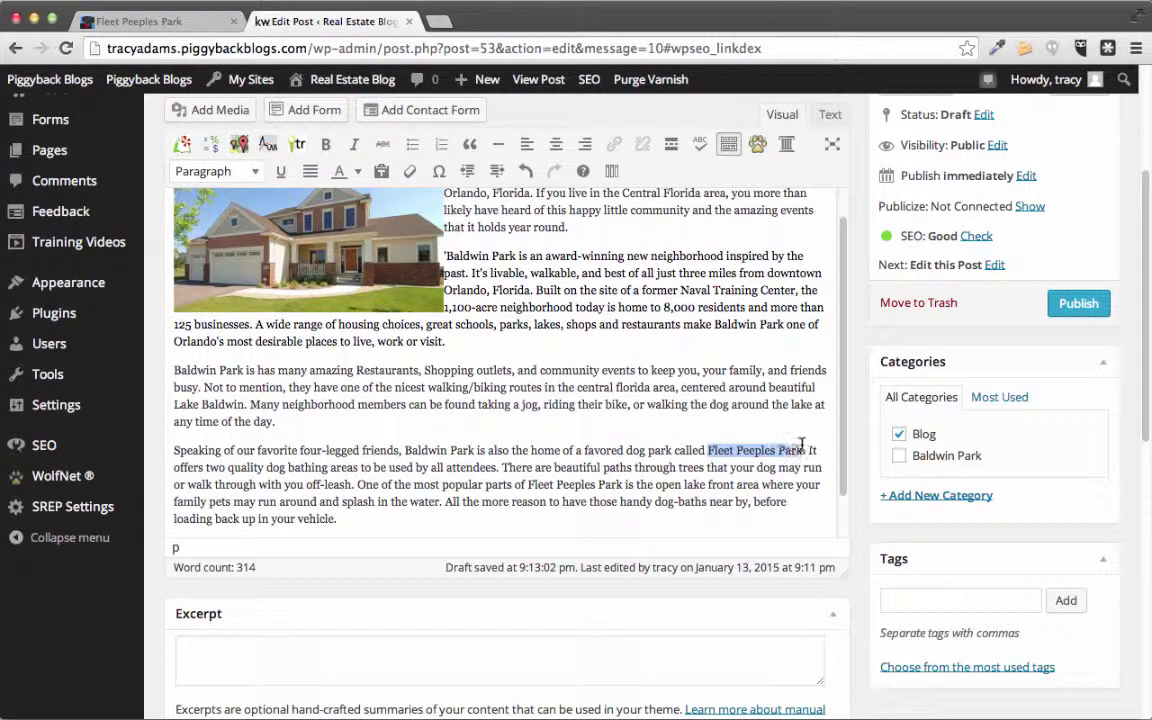
click(614, 144)
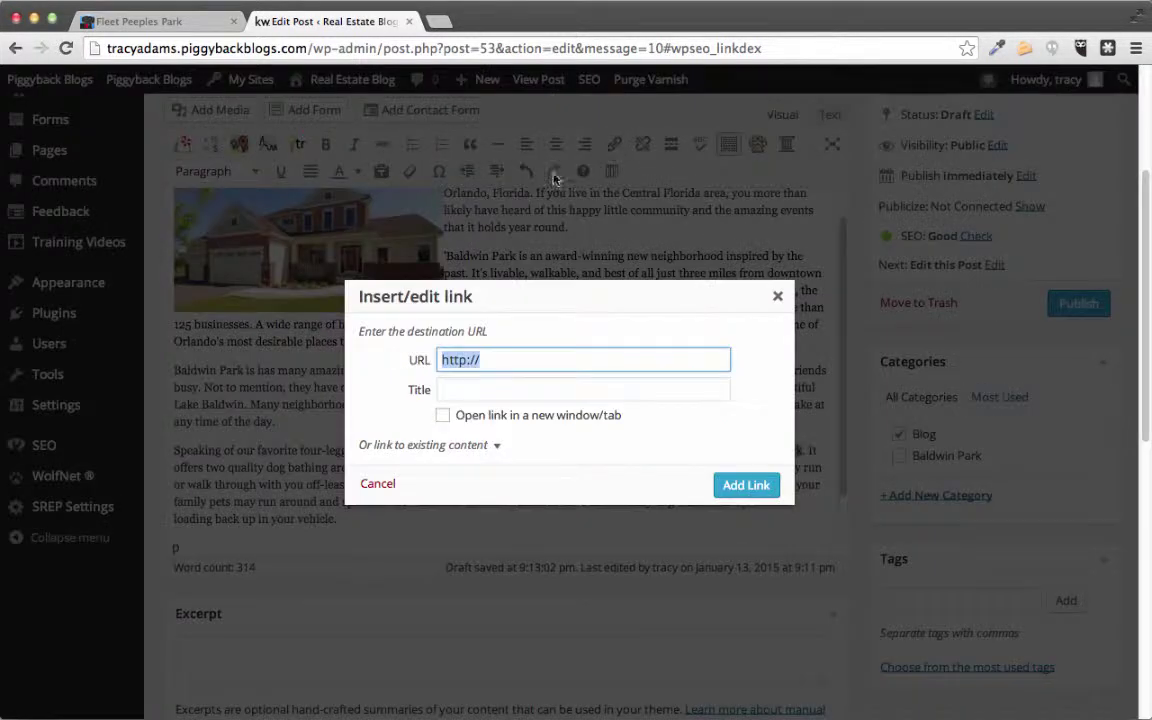
right_click(464, 360)
click(536, 332)
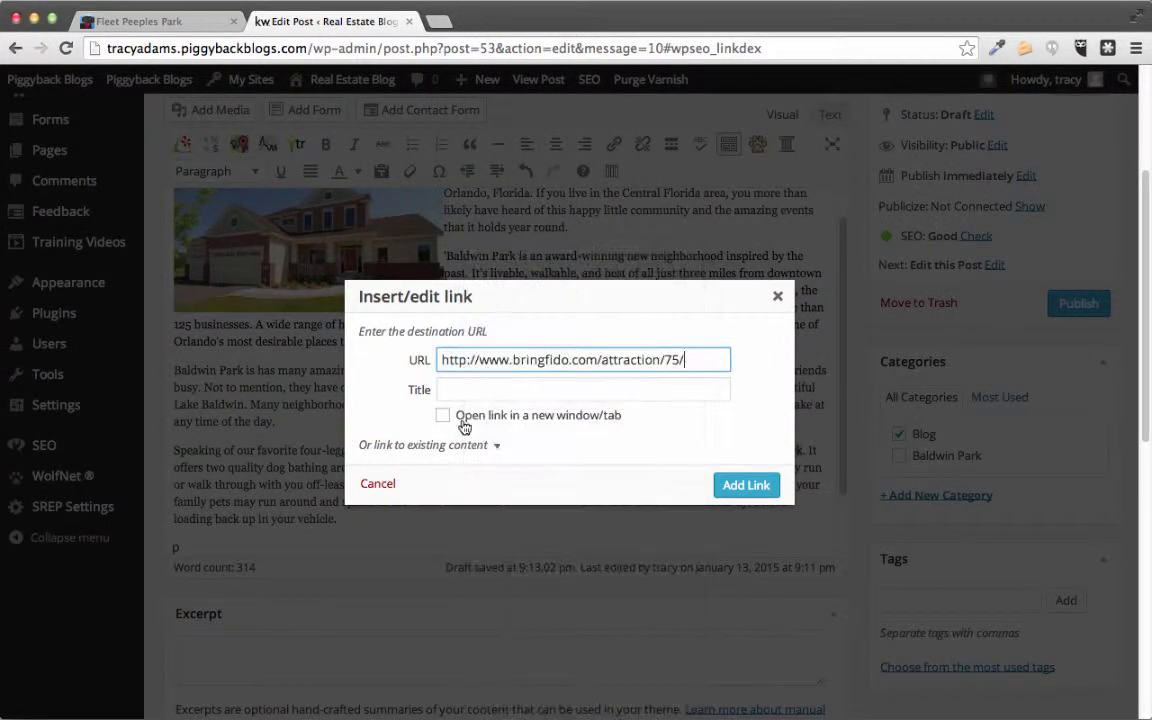
click(442, 415)
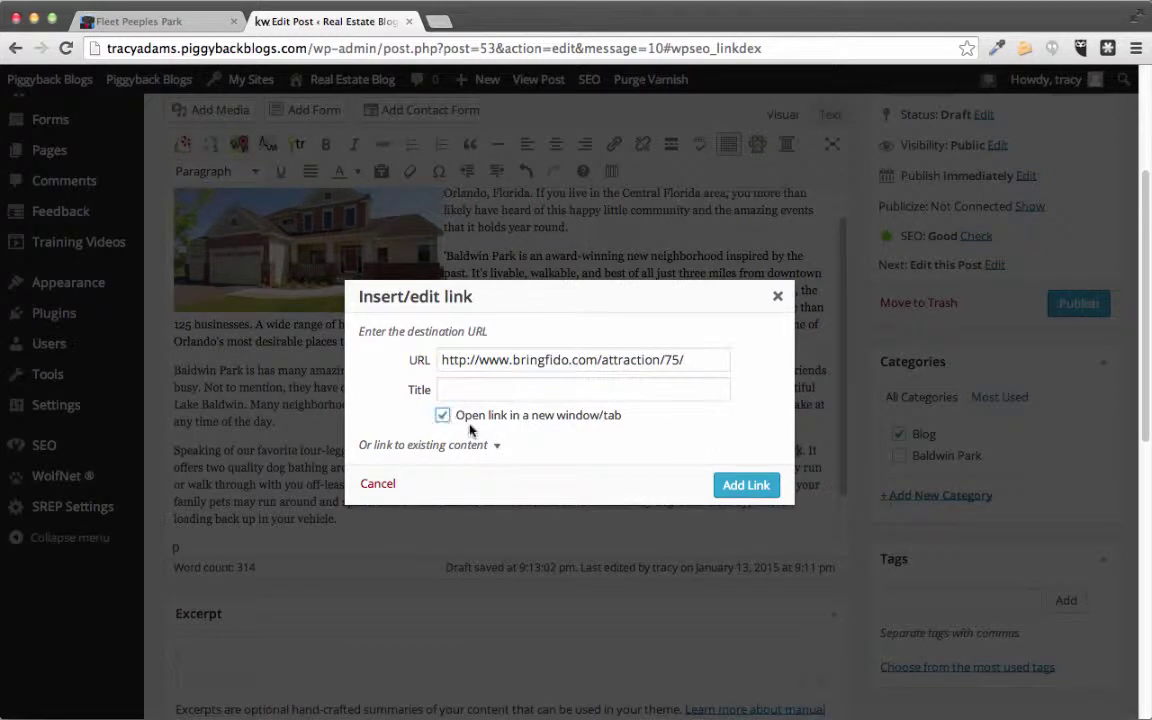
click(745, 486)
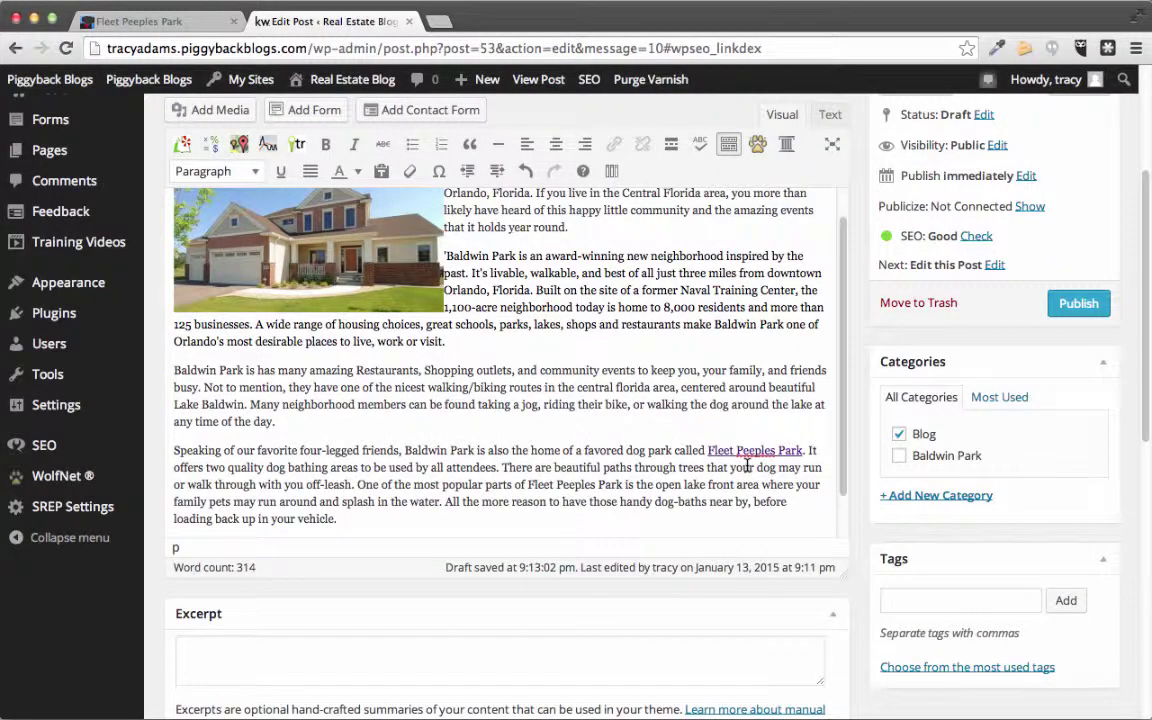
scroll(515, 395, up, 2)
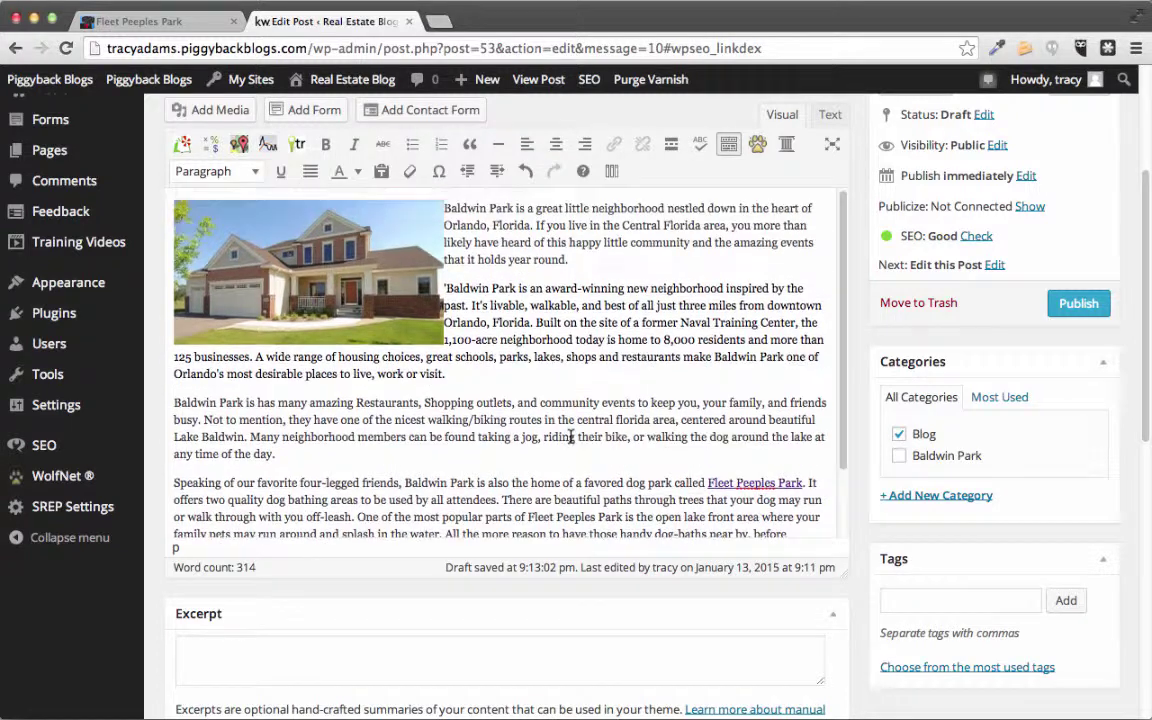
Search Google for 'baldwin park orlando' and open the official baldwinparkfl.com site.
click(150, 21)
click(147, 50)
text(bald)
key(BackSpace)
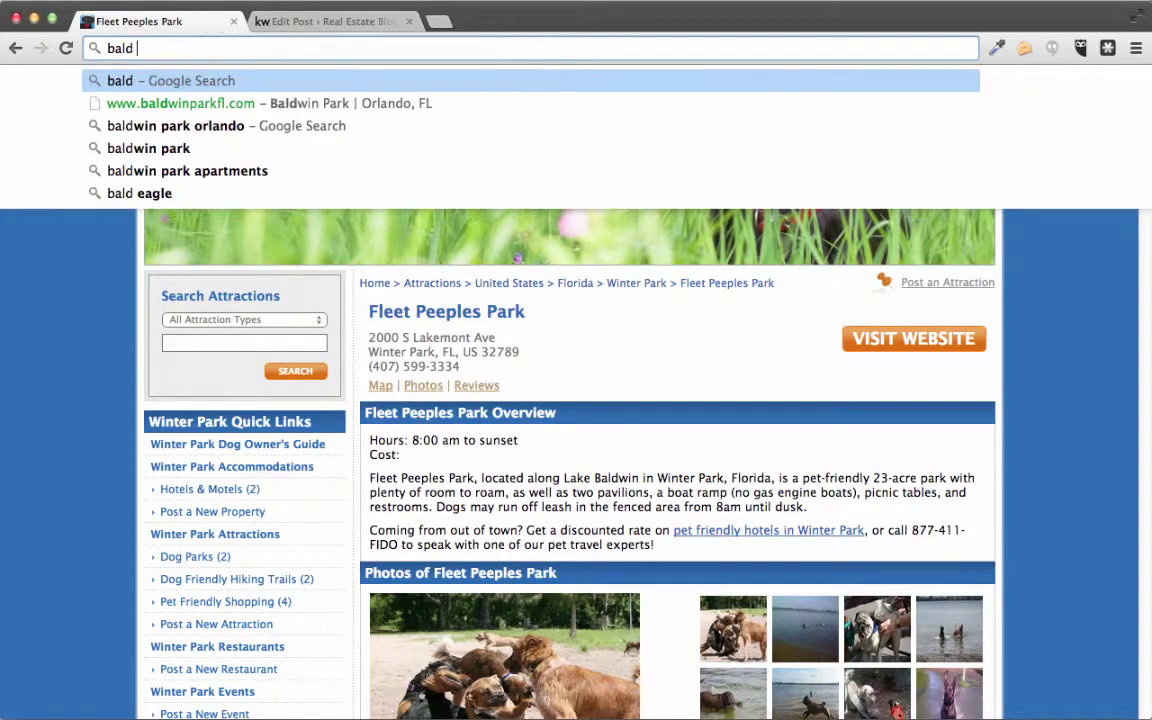
text(win park orlando)
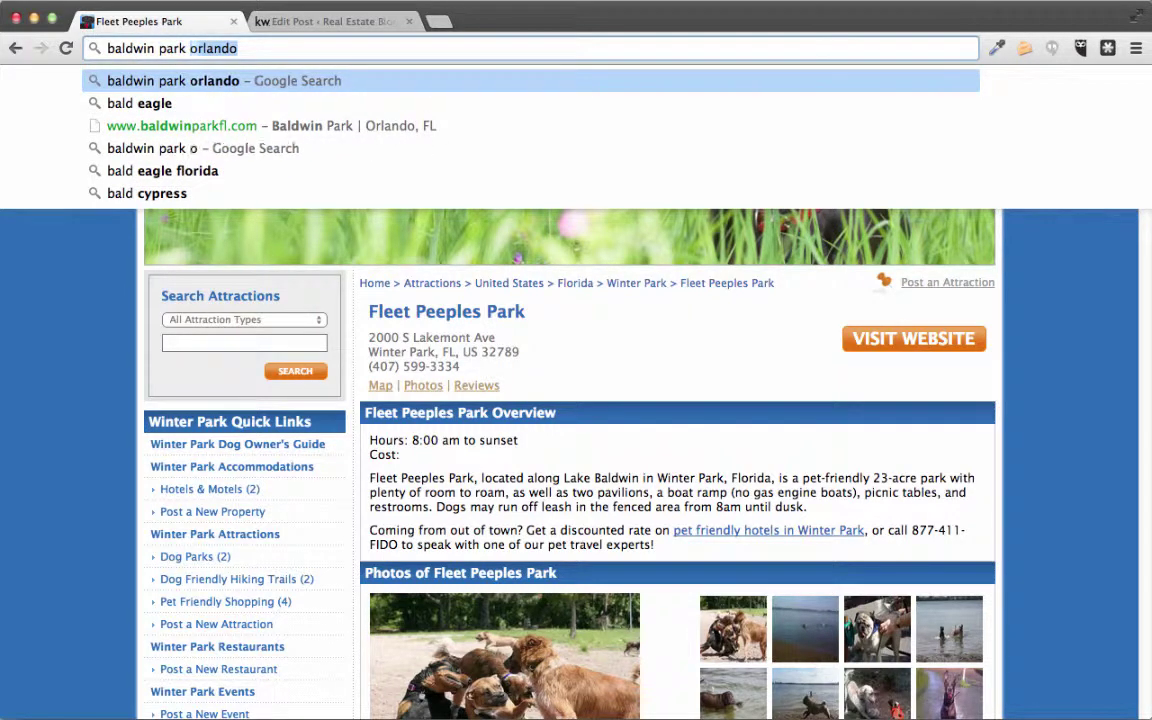
key(Return)
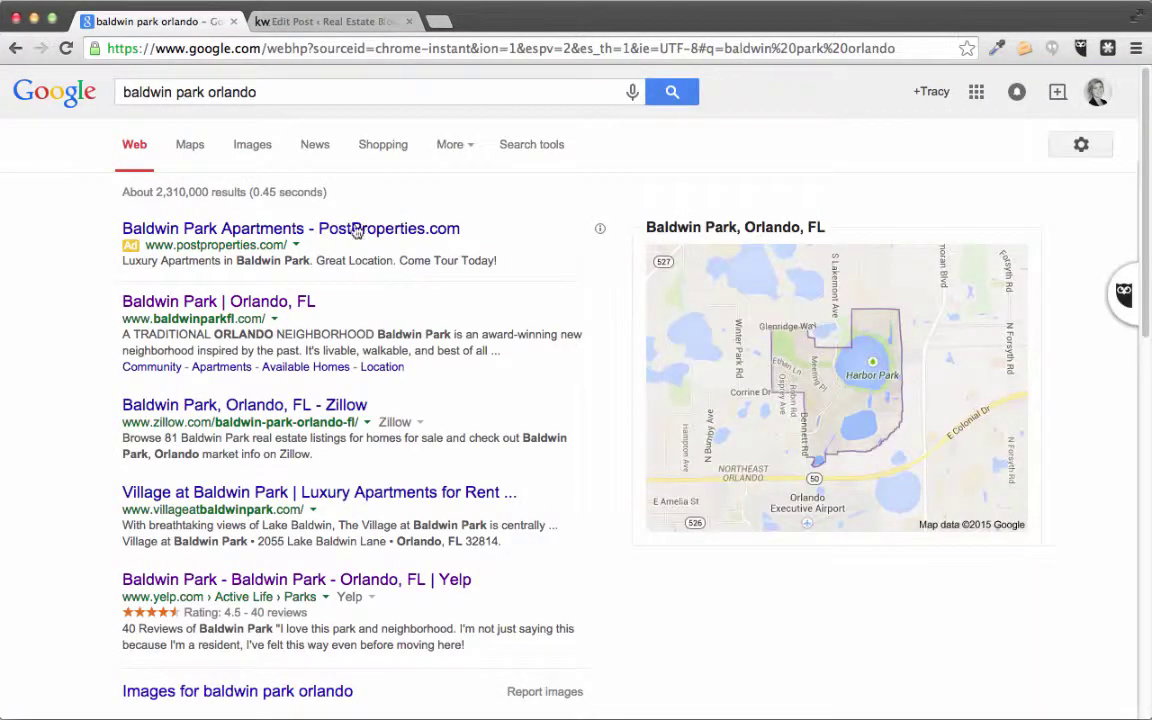
click(173, 305)
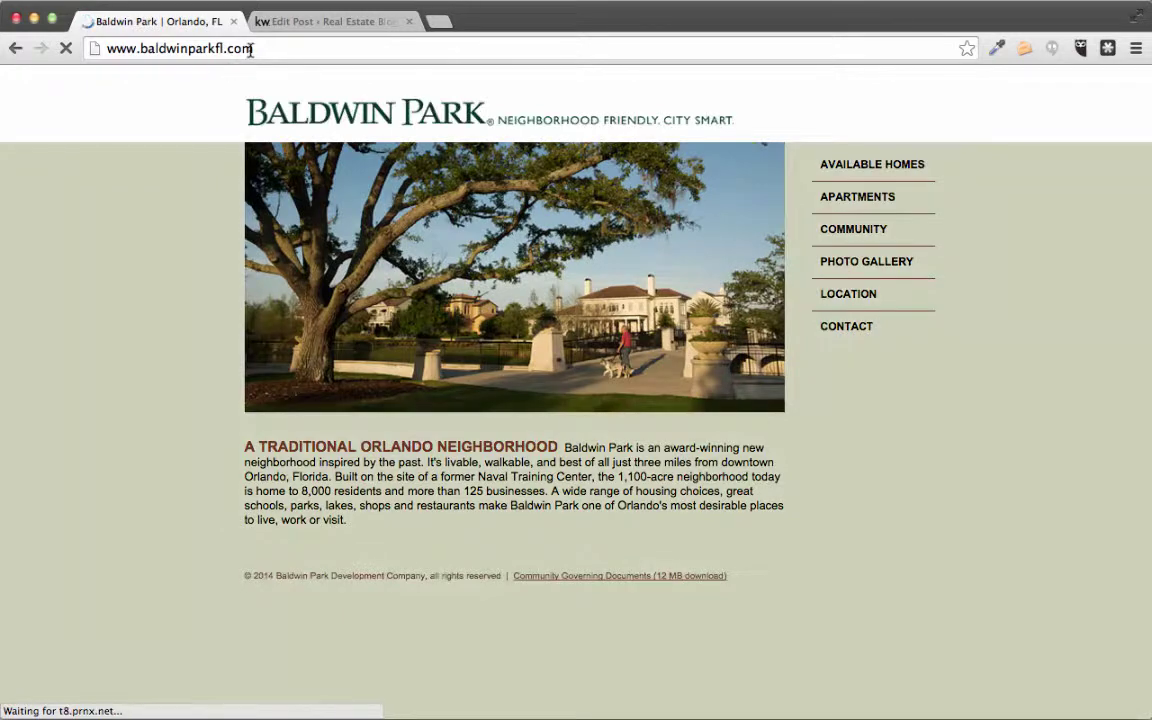
Copy the Baldwin Park site address and return to the Edit Post tab.
click(250, 48)
right_click(250, 48)
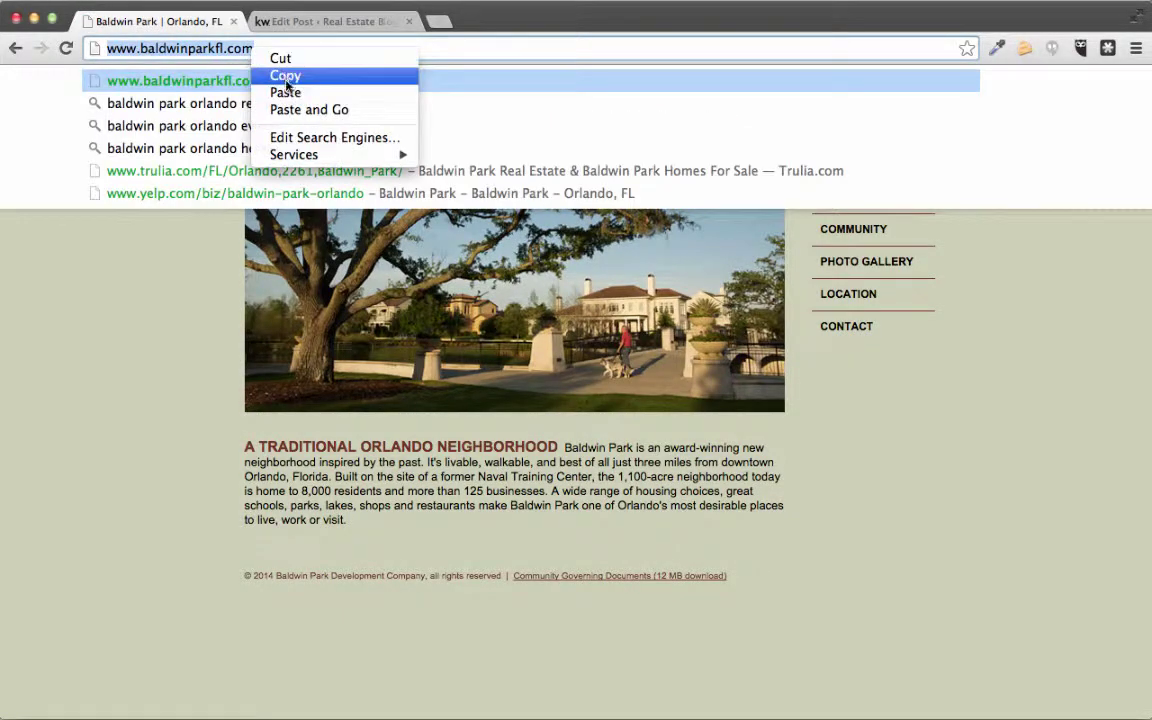
click(280, 75)
click(320, 21)
Link the opening words 'Baldwin Park' to the pasted baldwinparkfl.com address.
click(570, 339)
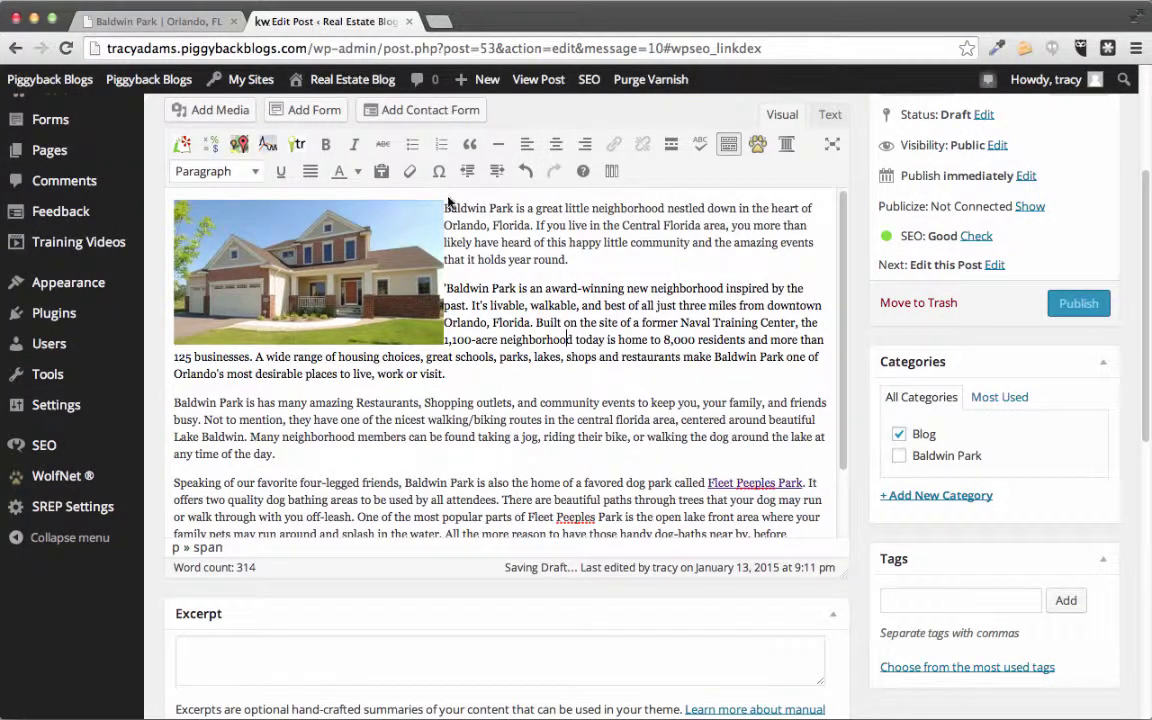
drag(444, 208, 512, 209)
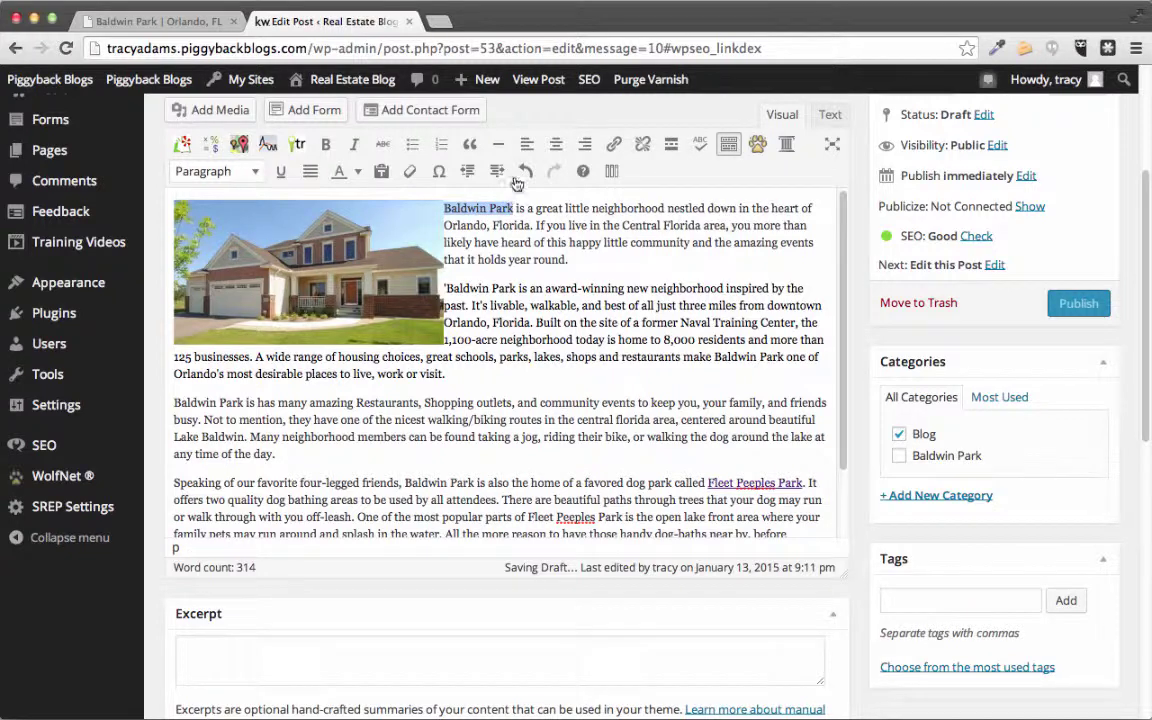
click(613, 143)
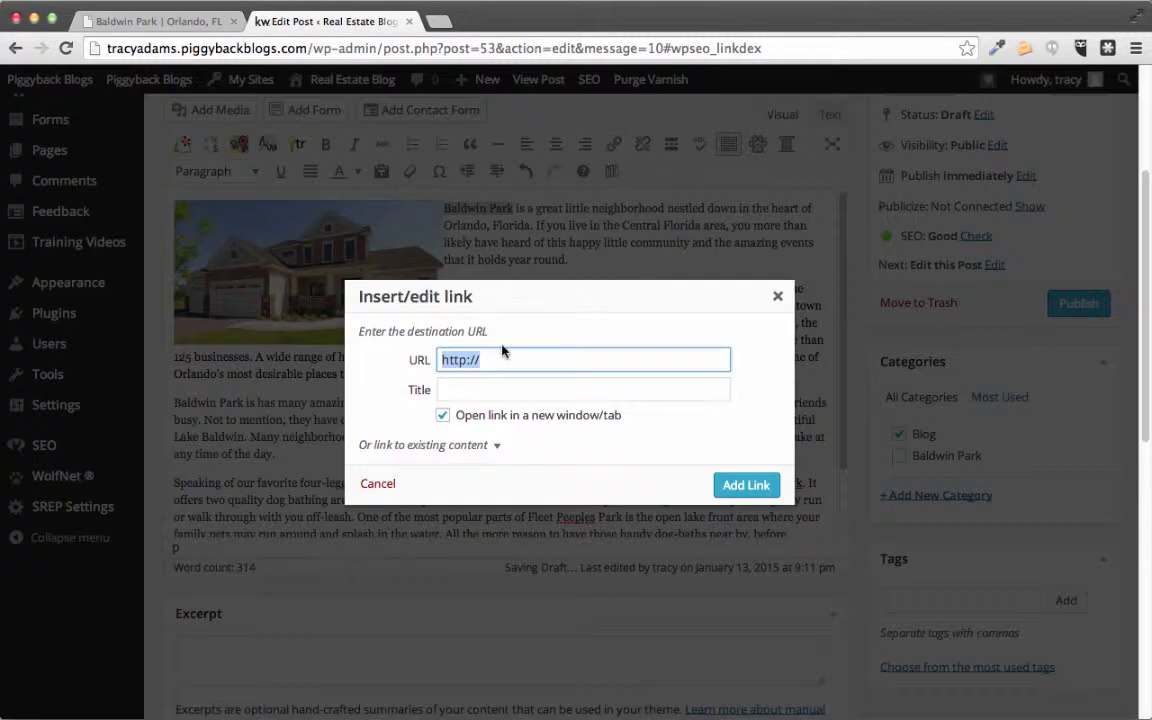
key(ctrl+v)
click(746, 485)
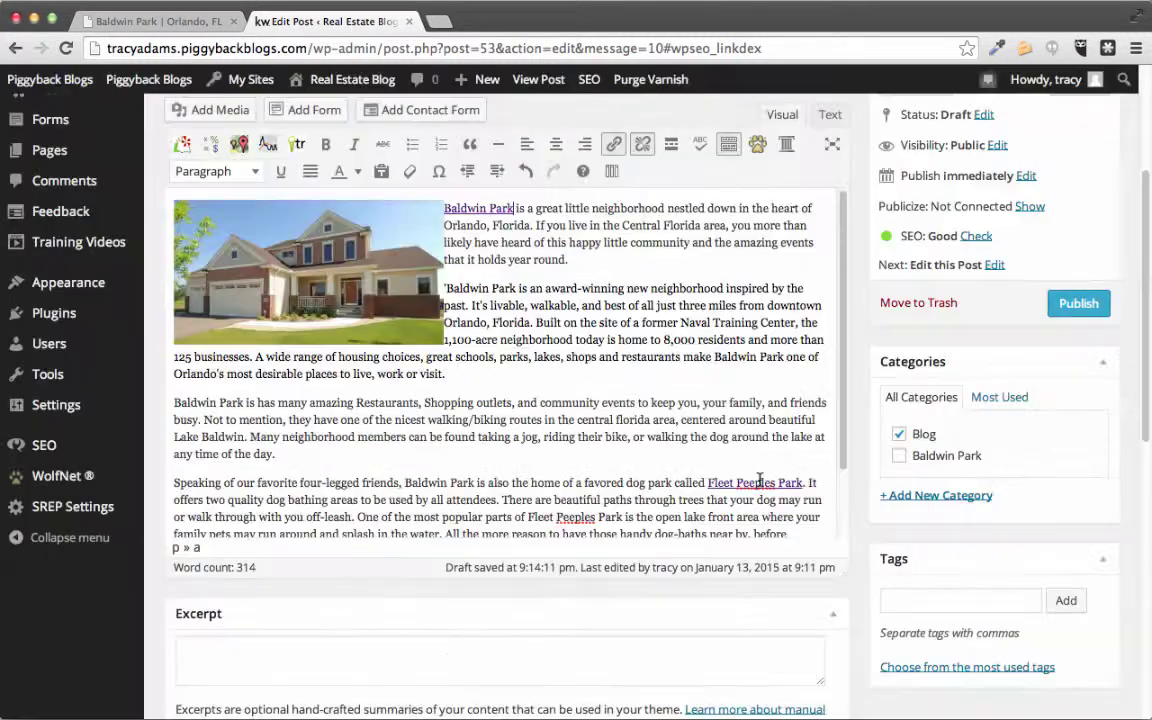
click(603, 436)
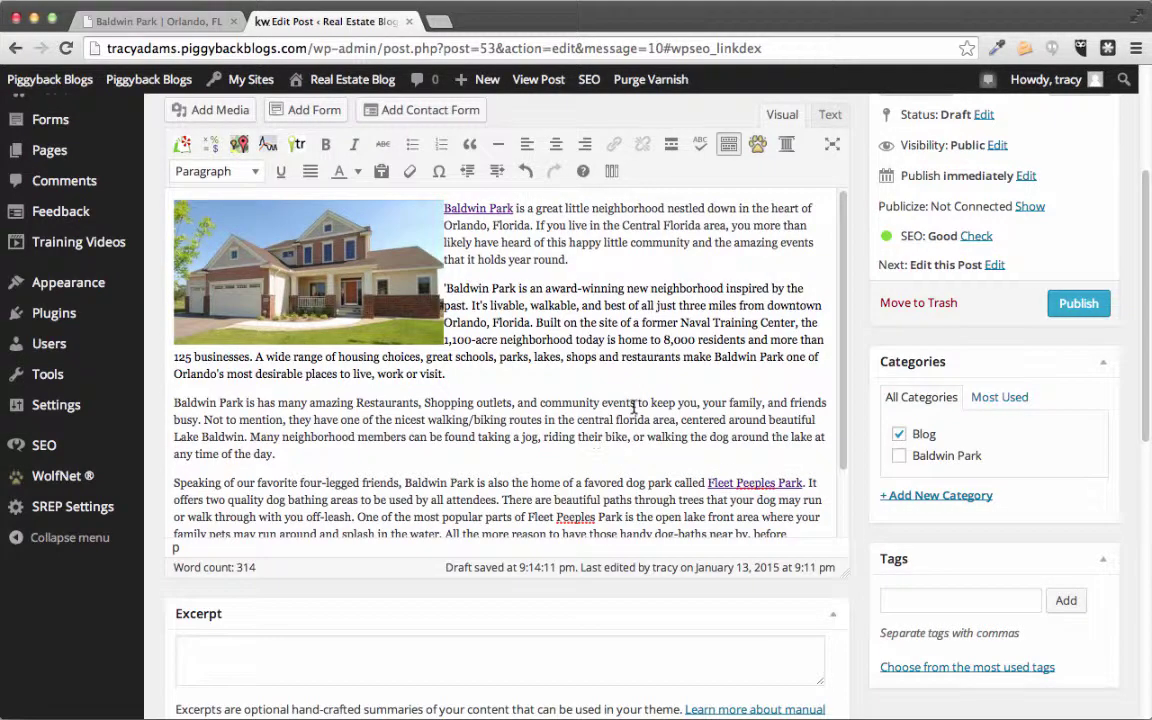
scroll(630, 410, down, 1)
scroll(634, 406, down, 2)
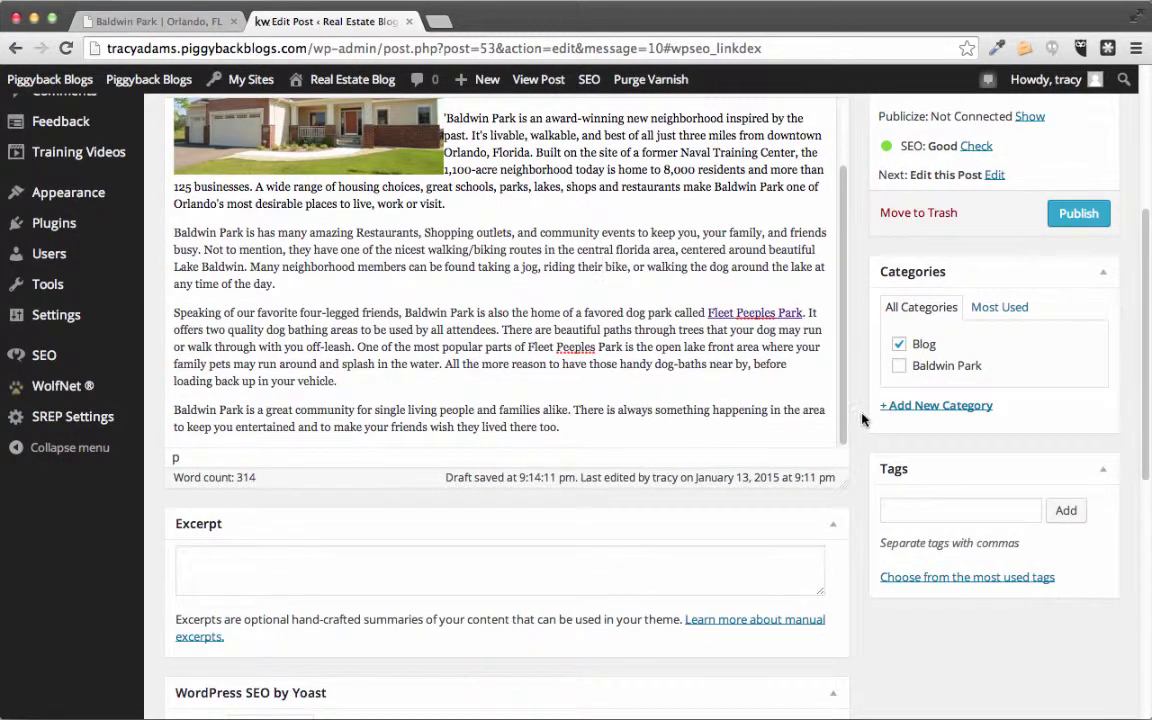
scroll(862, 419, down, 5)
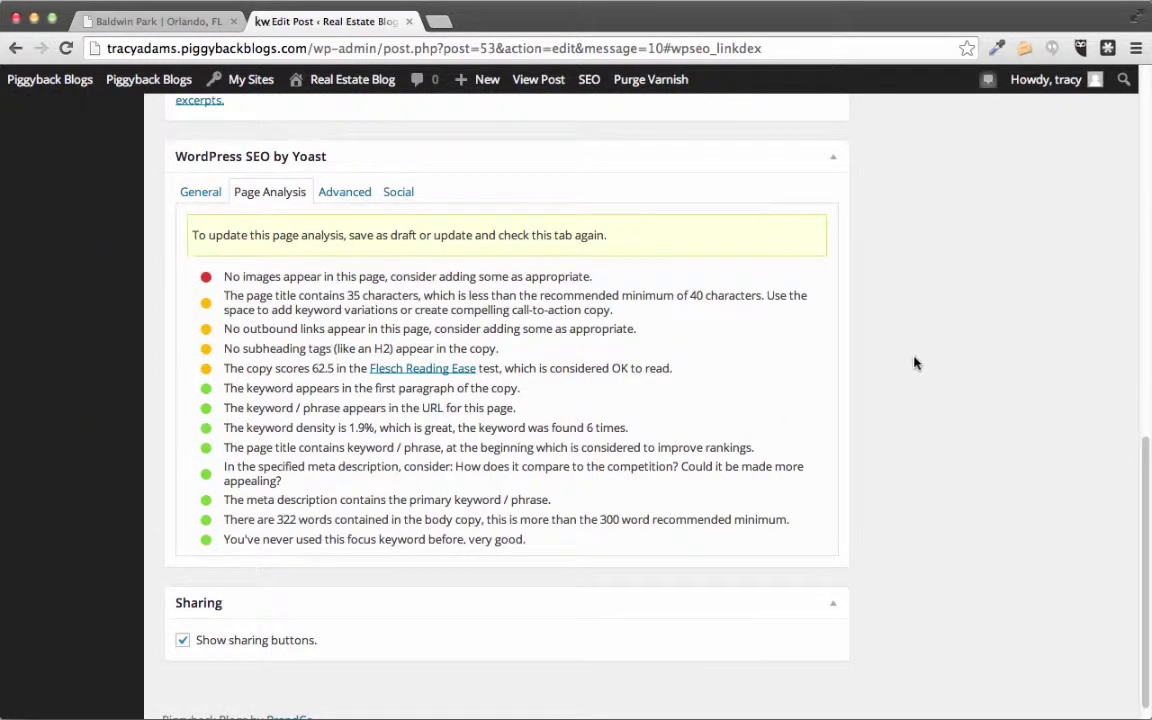
scroll(910, 364, up, 5)
scroll(371, 360, up, 3)
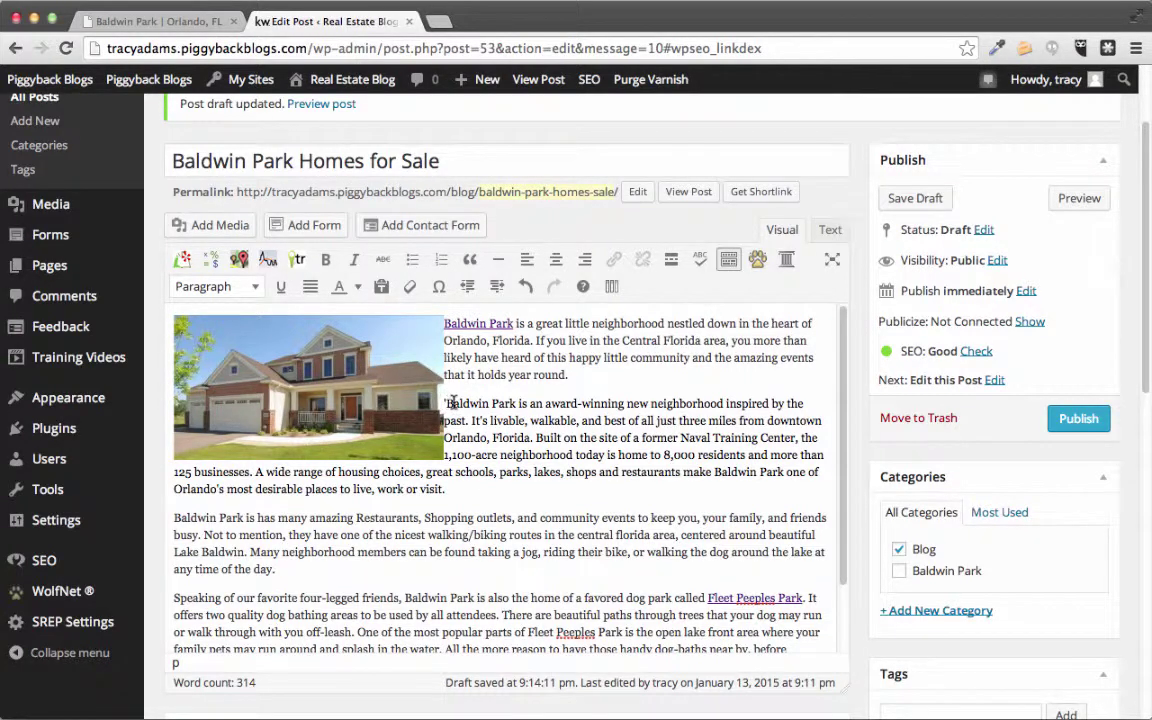
Split 'It's livable…' off the award-winning sentence into its own paragraph.
drag(448, 403, 472, 420)
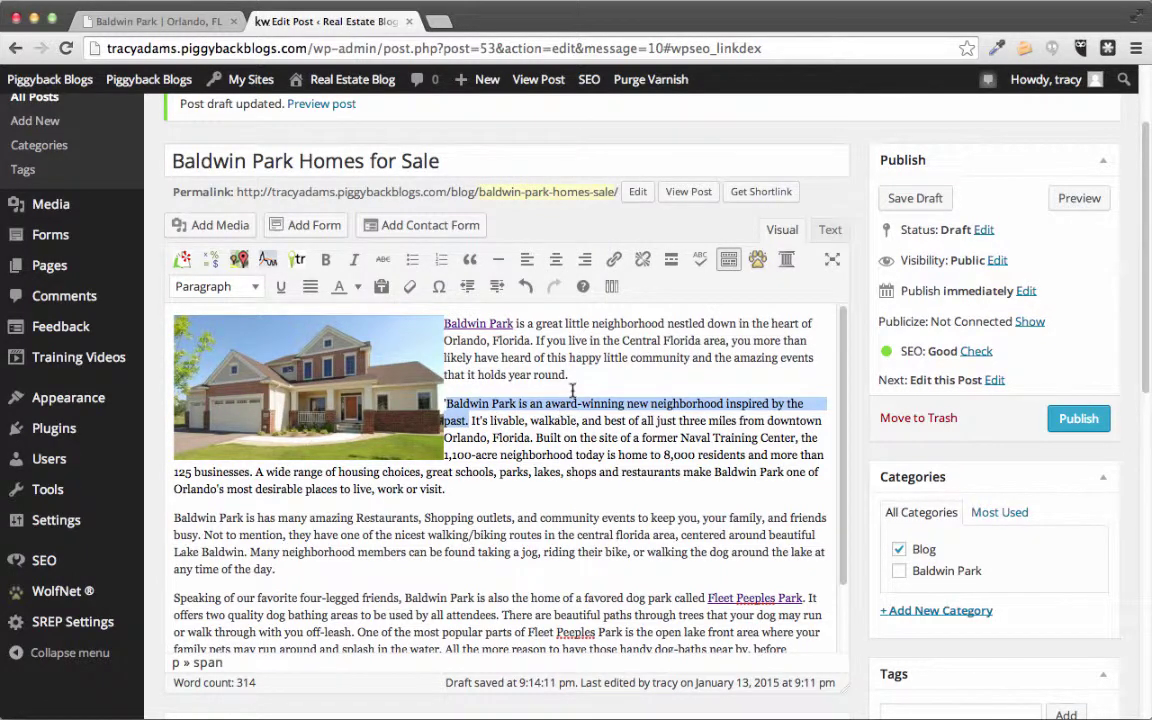
click(472, 420)
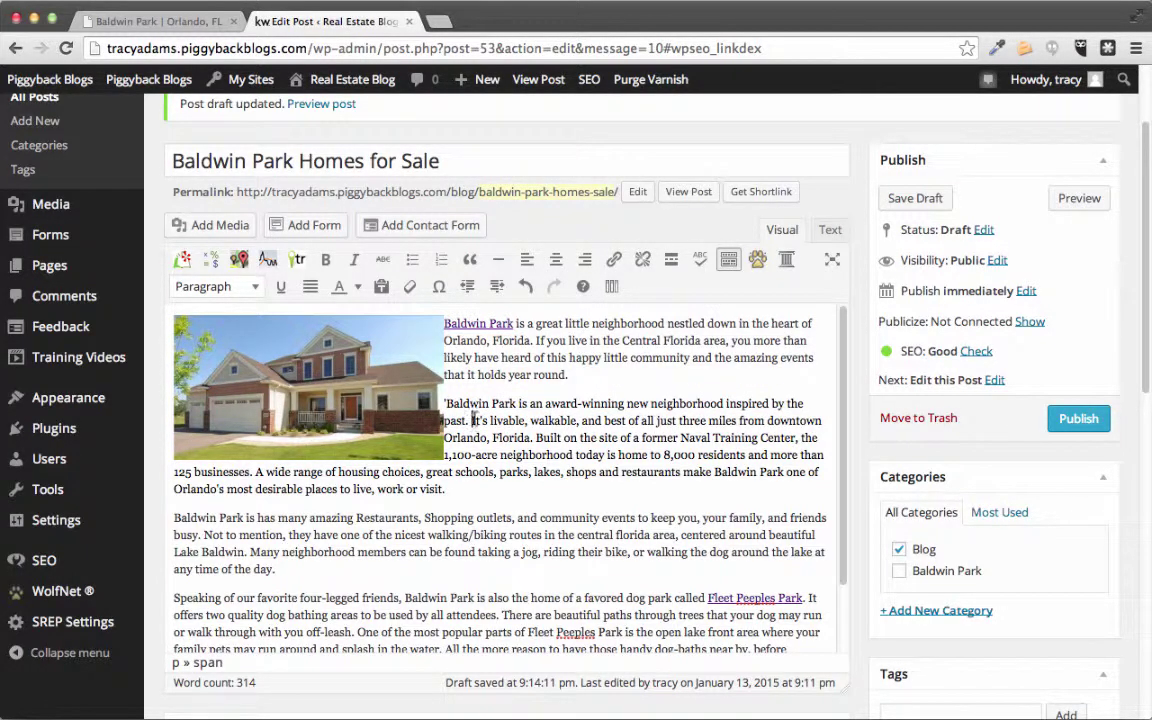
key(Return)
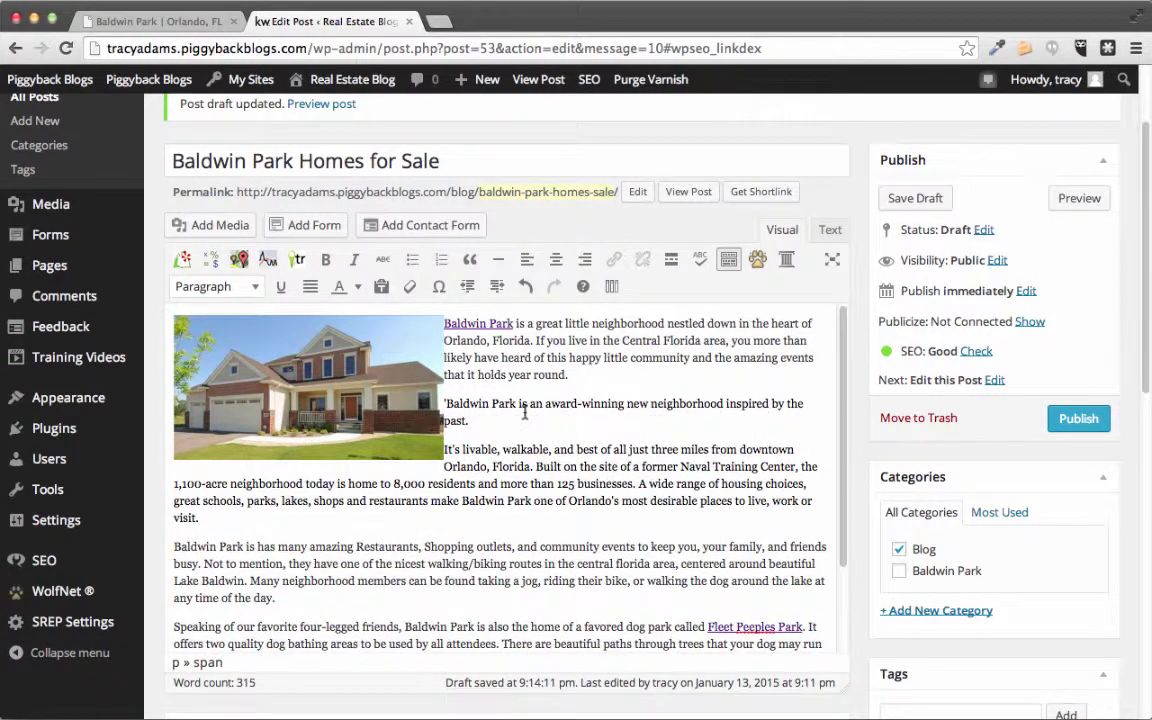
Format 'Baldwin Park is an award-winning new neighborhood inspired by the past.' as Heading 3.
drag(470, 421, 445, 404)
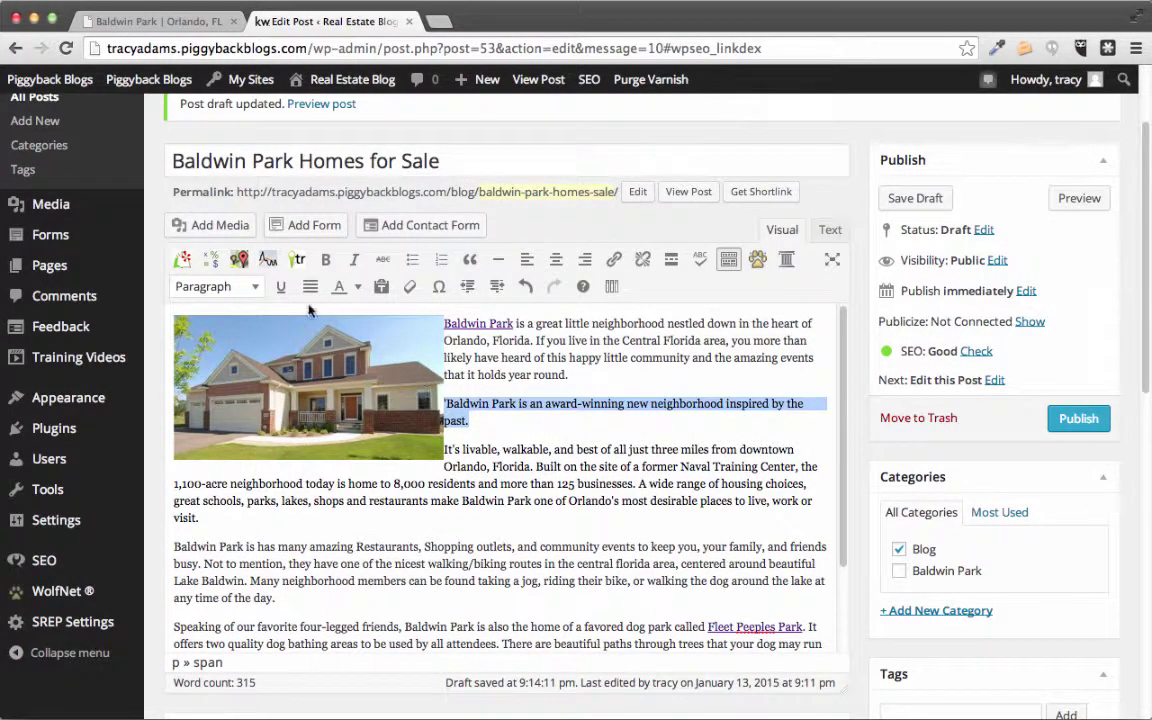
click(221, 290)
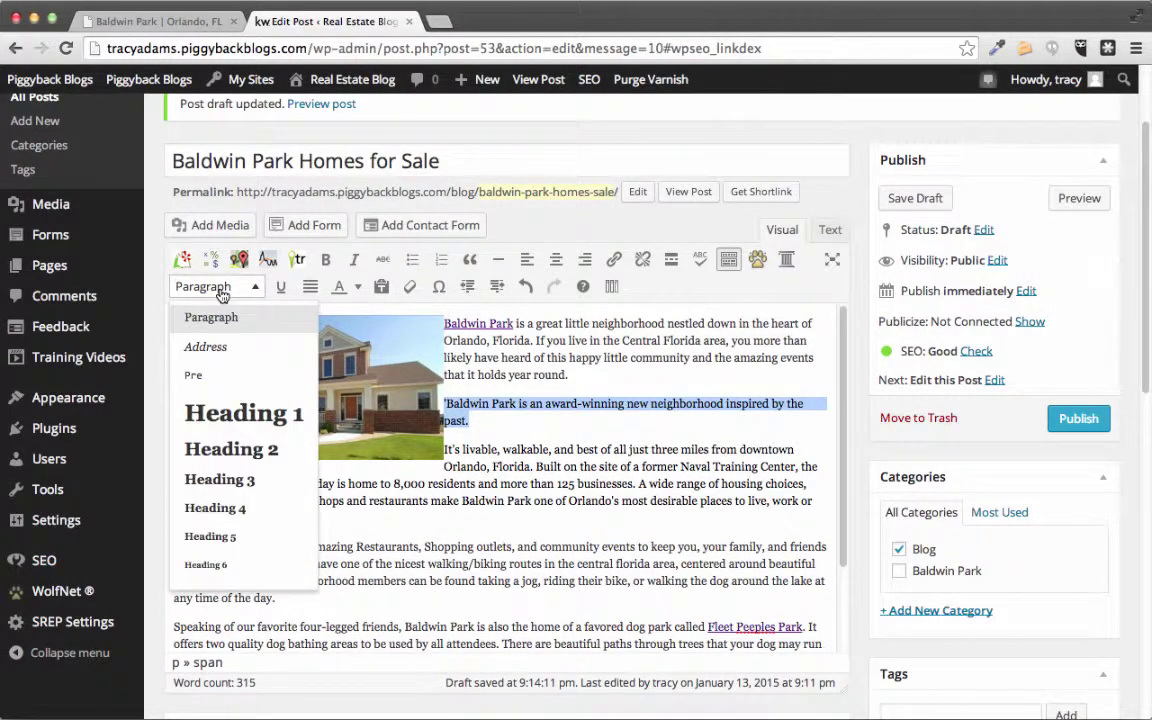
click(250, 478)
click(658, 476)
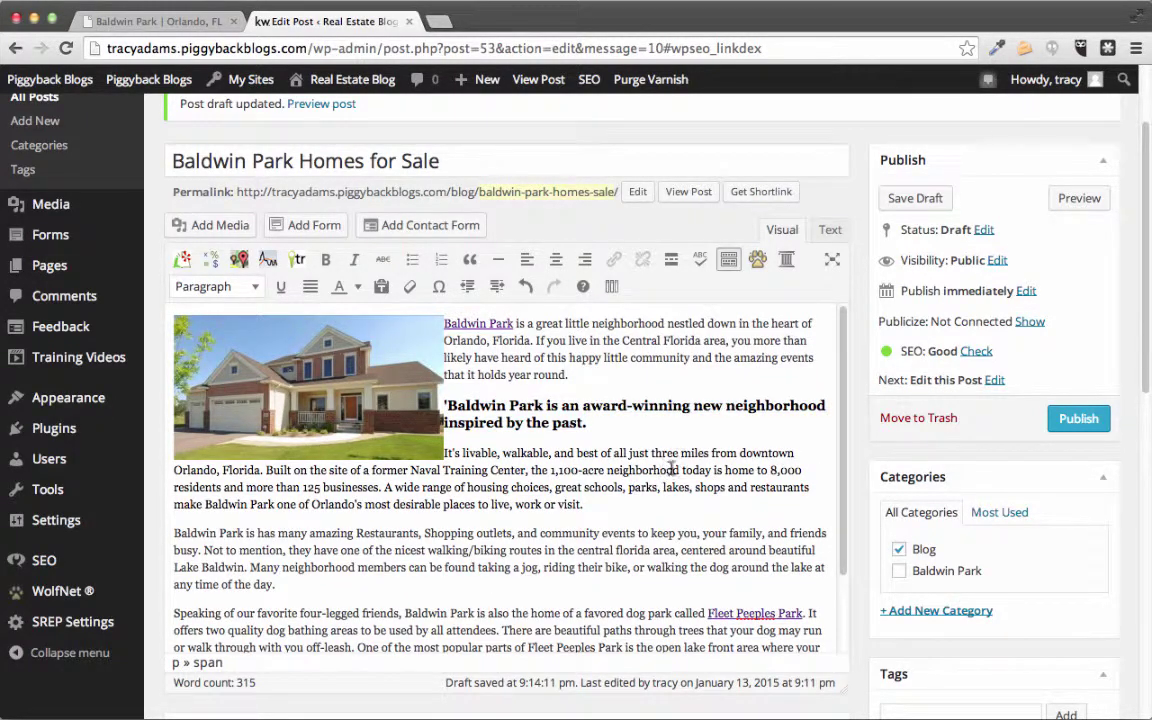
Save the draft and review Yoast Page Analysis, which flags the 35-character title as too short.
scroll(703, 449, down, 5)
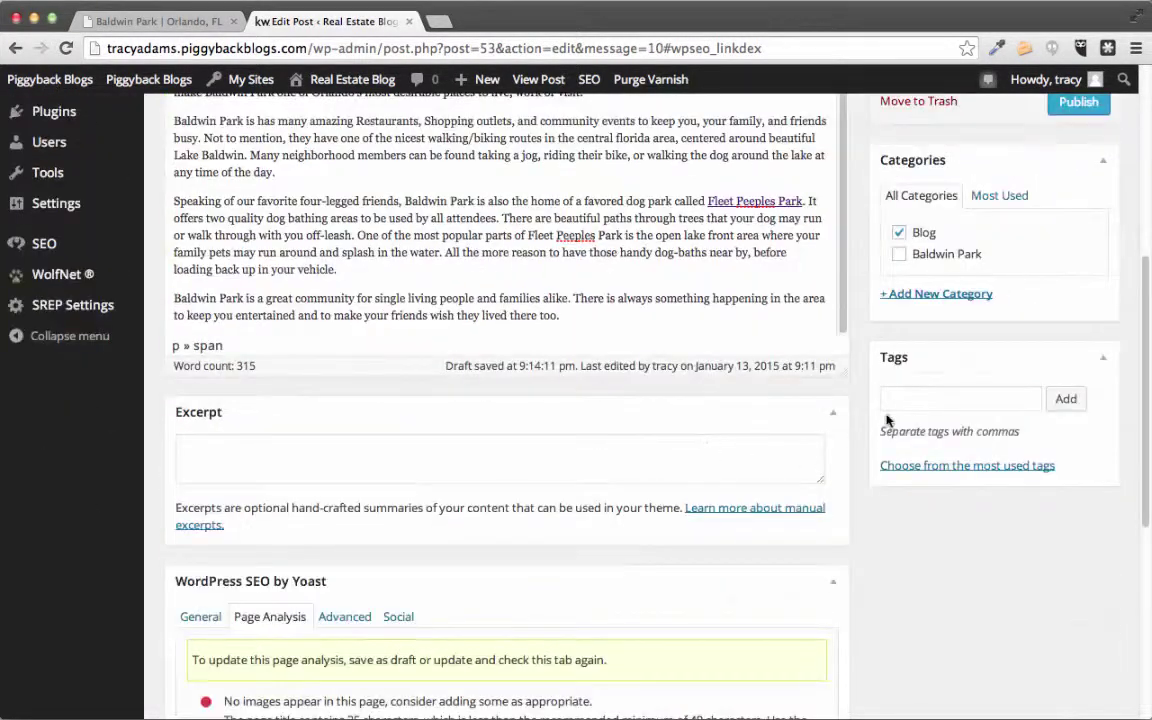
scroll(860, 420, up, 10)
click(913, 327)
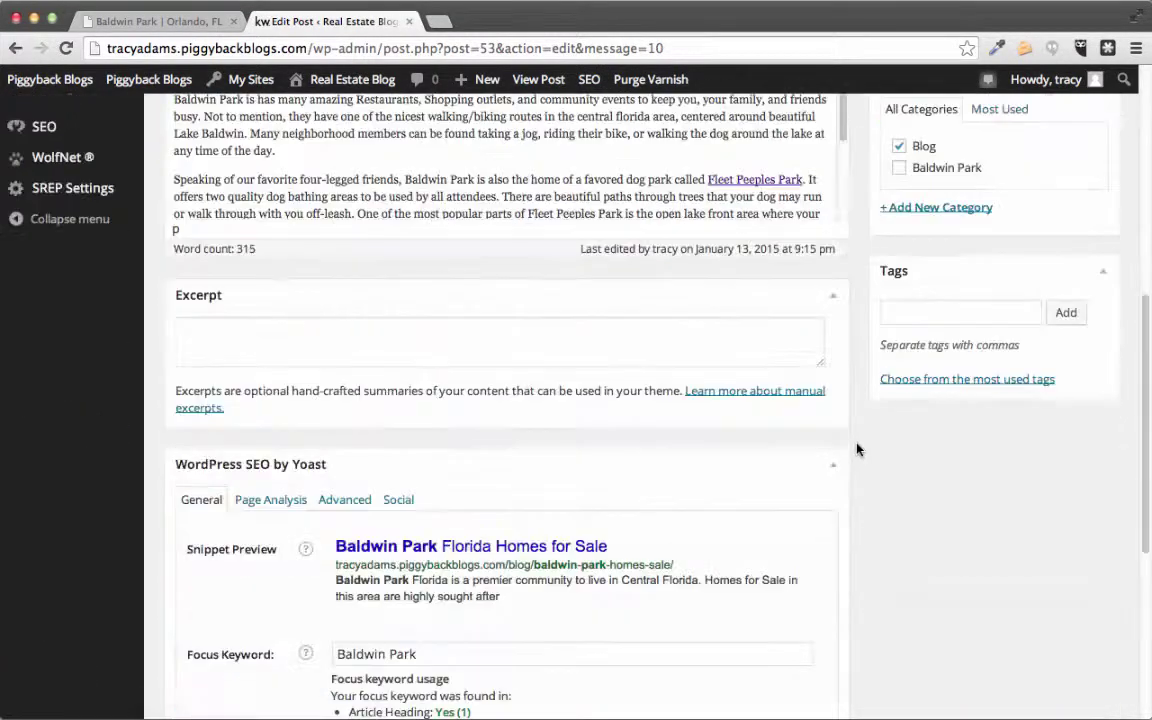
click(272, 221)
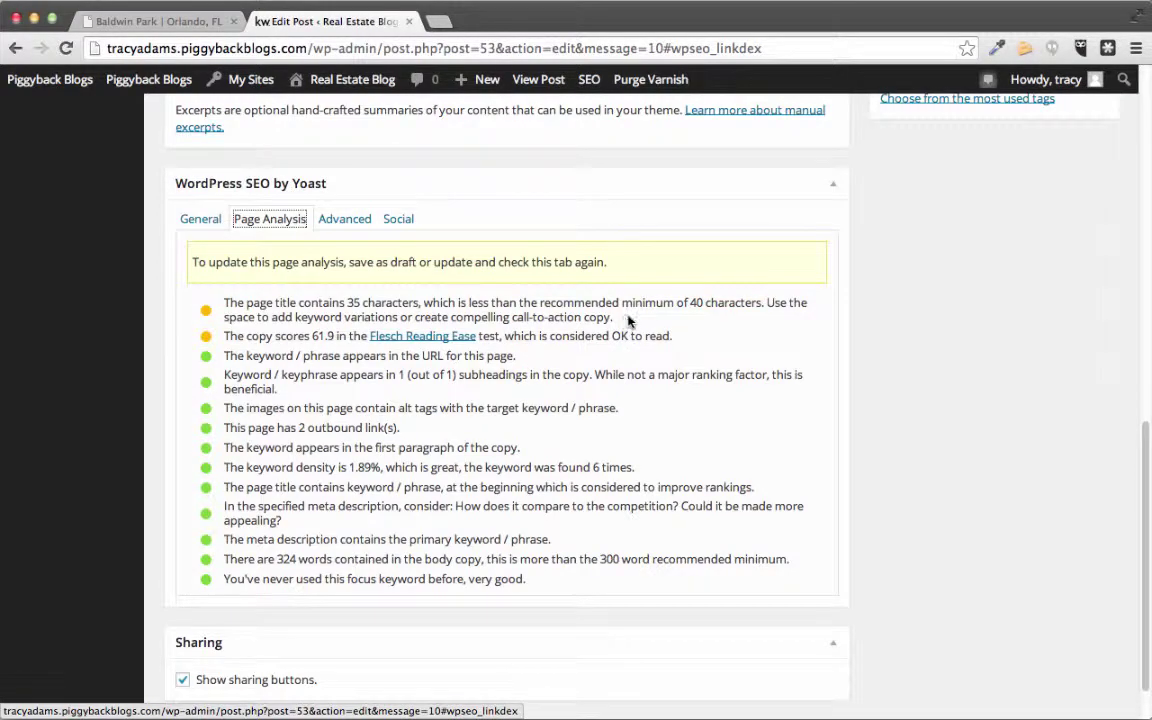
scroll(884, 372, up, 15)
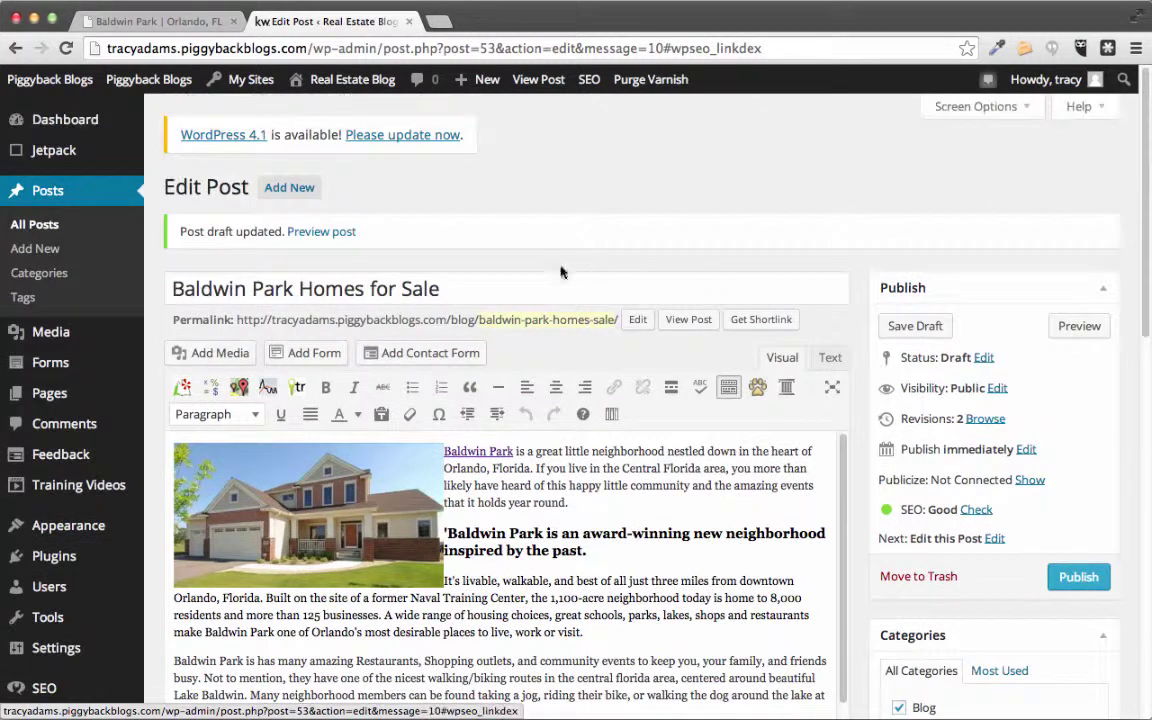
click(521, 290)
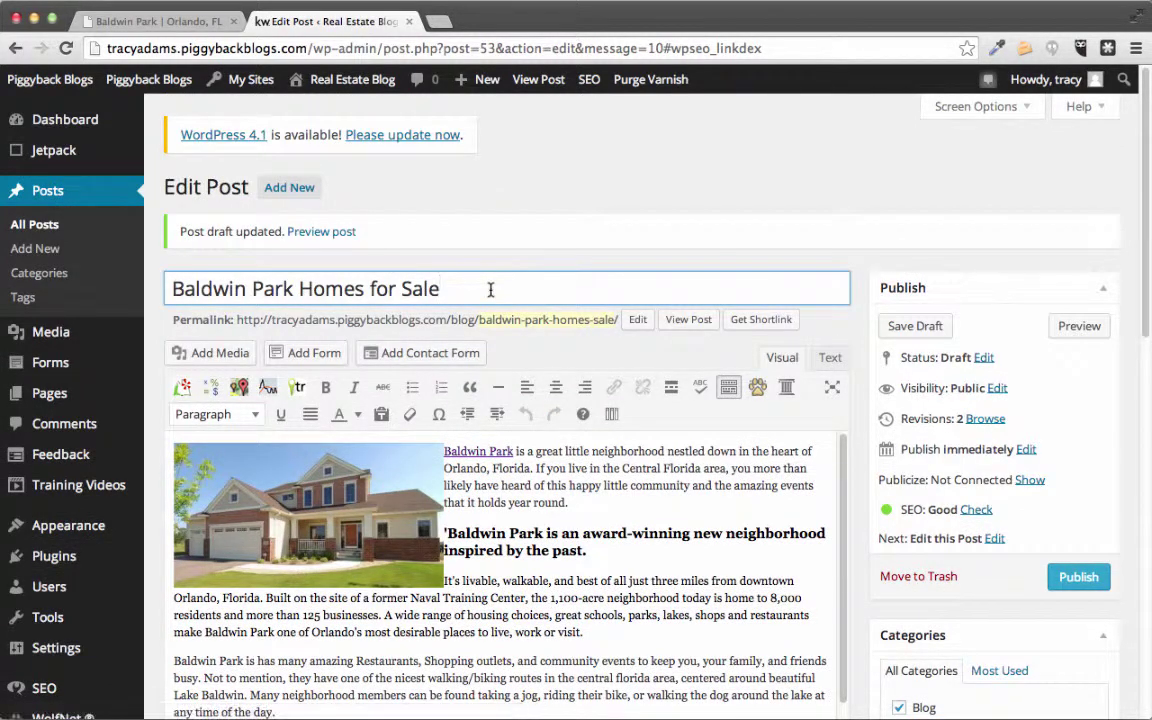
Insert ': An Award Winning Community with' before 'Homes for Sale' in the post title.
click(302, 290)
key(BackSpace)
text(: An A)
text(ward Winnin)
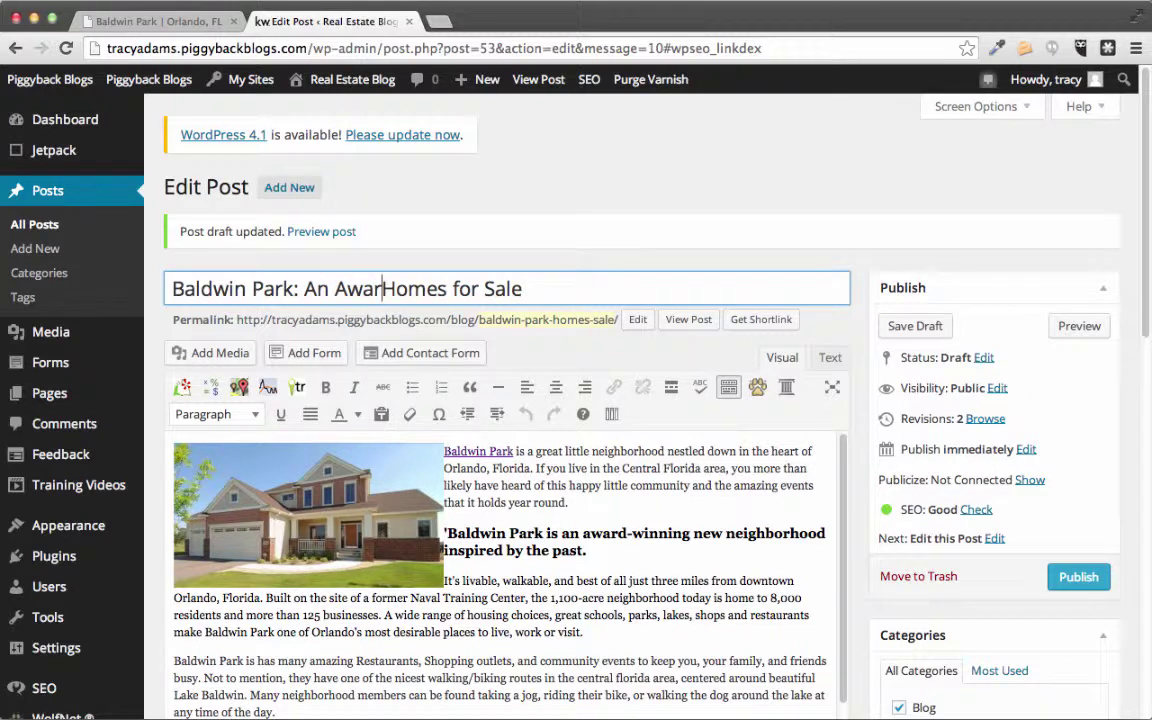
text(g Community)
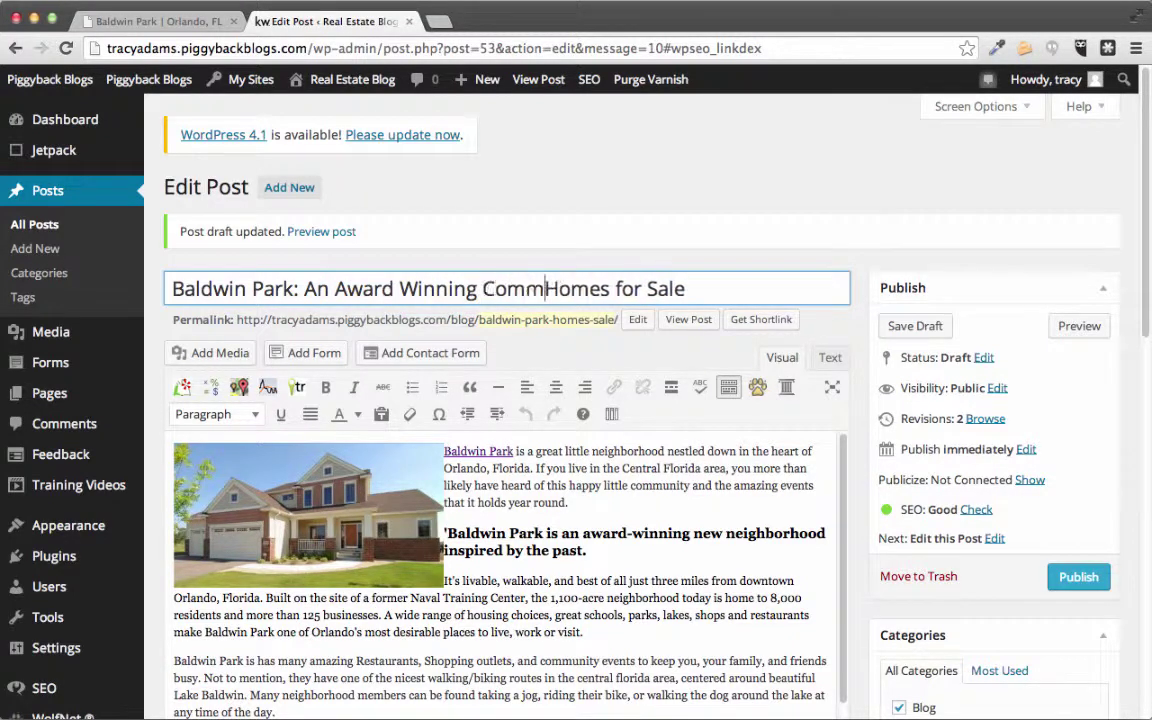
text( with)
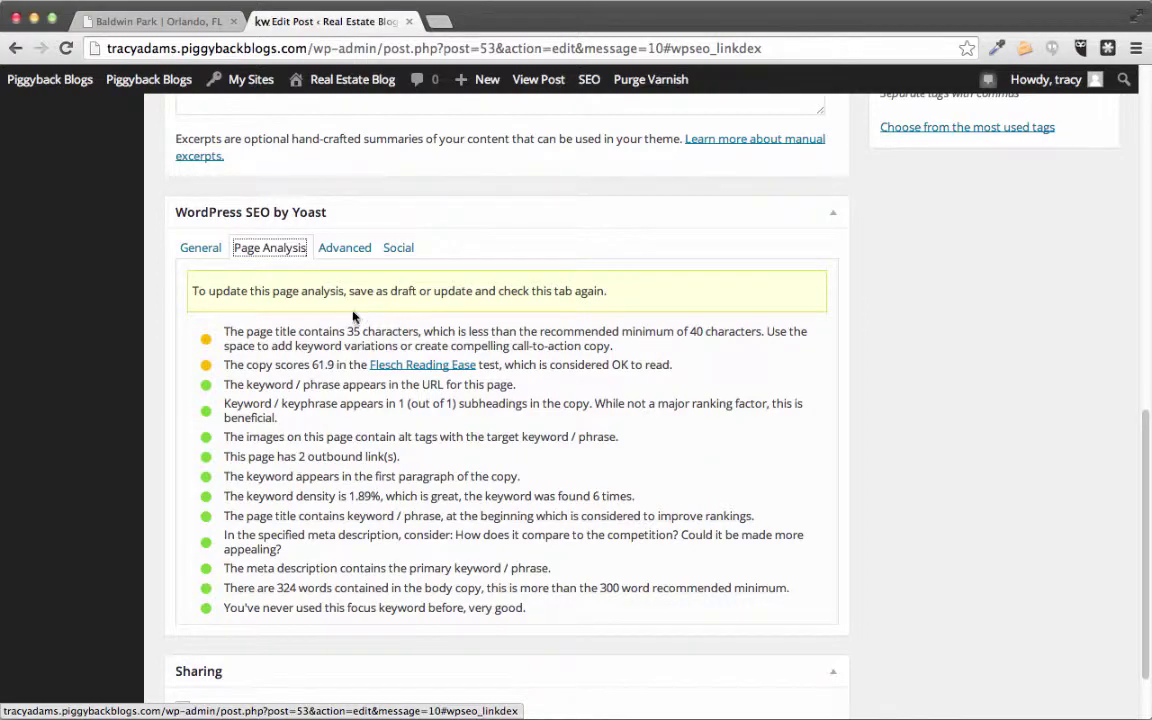
Copy the full post title and paste it over the existing Yoast SEO title.
click(200, 247)
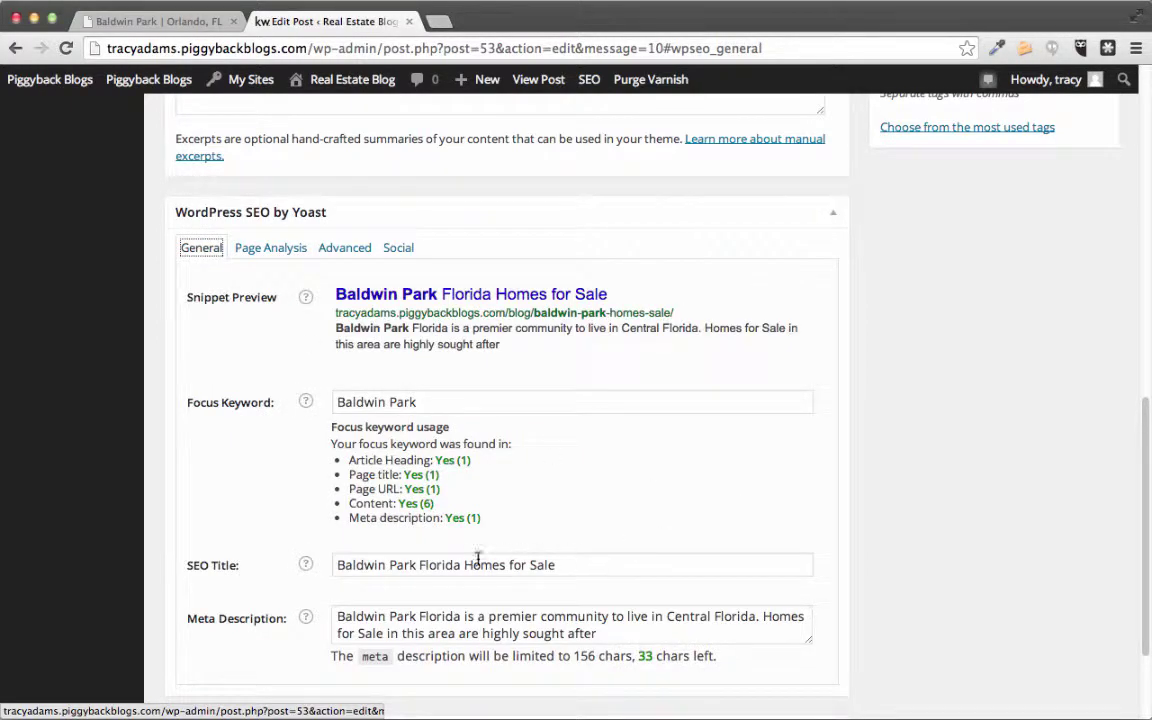
scroll(708, 527, up, 1)
scroll(708, 527, up, 15)
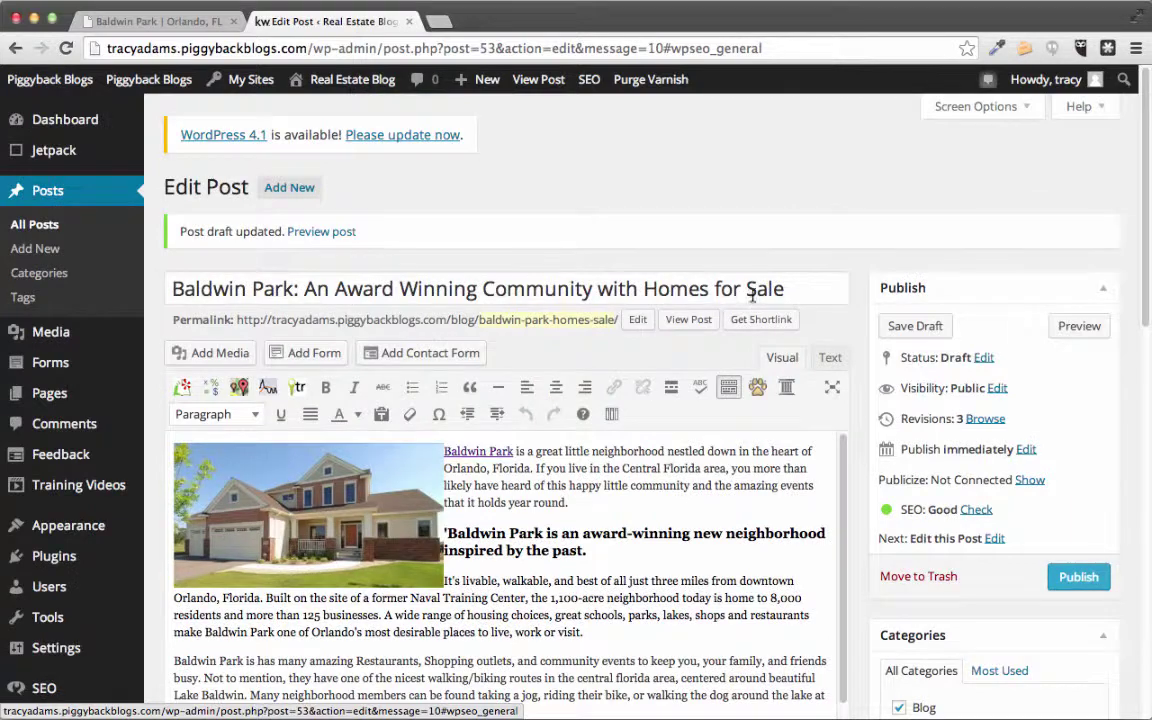
triple_click(752, 289)
key(ctrl+c)
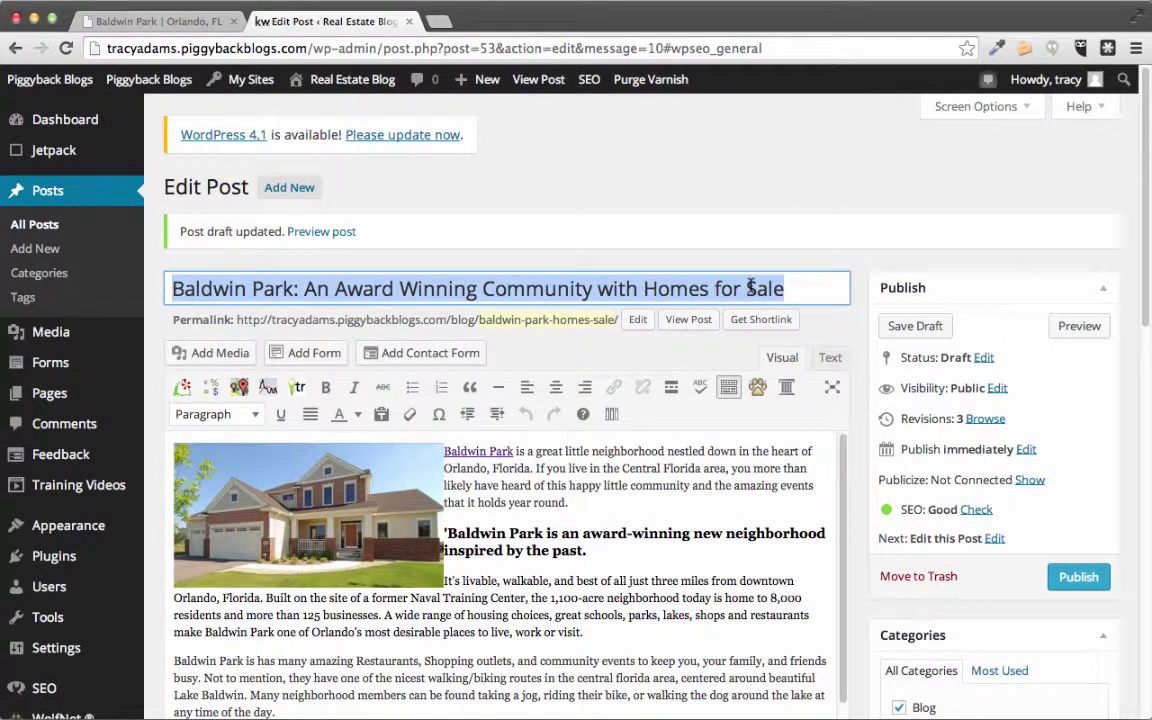
scroll(836, 360, down, 5)
scroll(843, 374, down, 5)
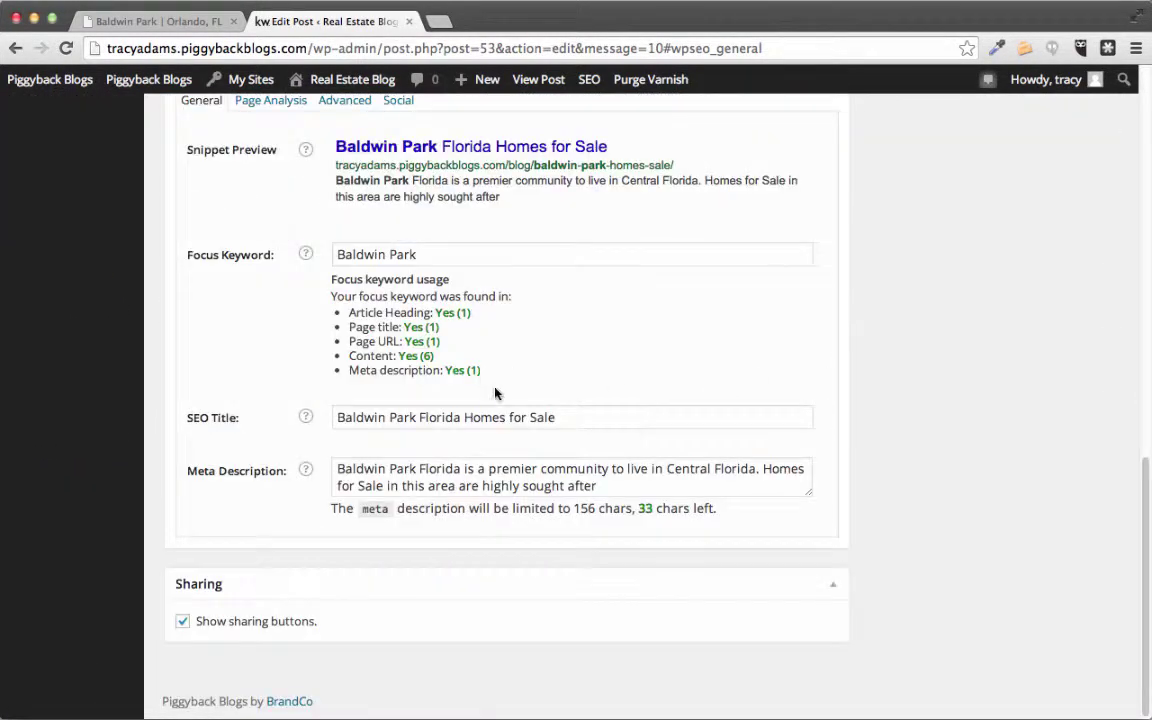
click(566, 415)
drag(566, 415, 305, 423)
key(ctrl+v)
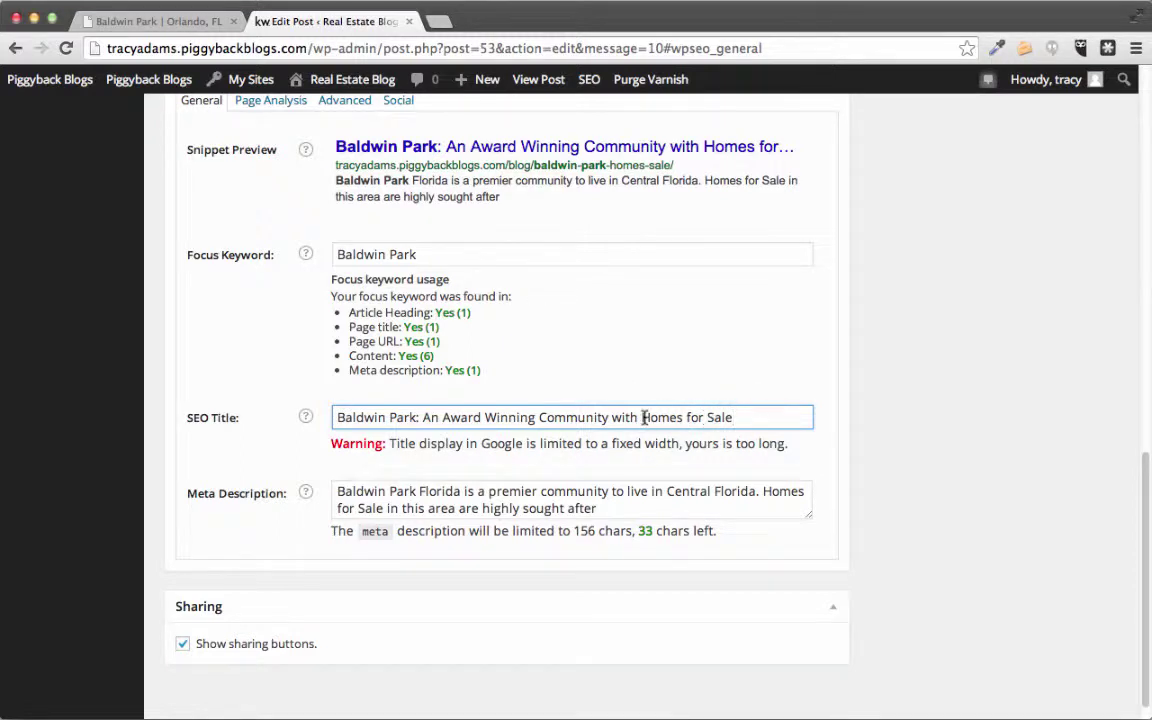
Replace 'with' in the SEO title with ' - ' before 'Homes for Sale'.
key(BackSpace)
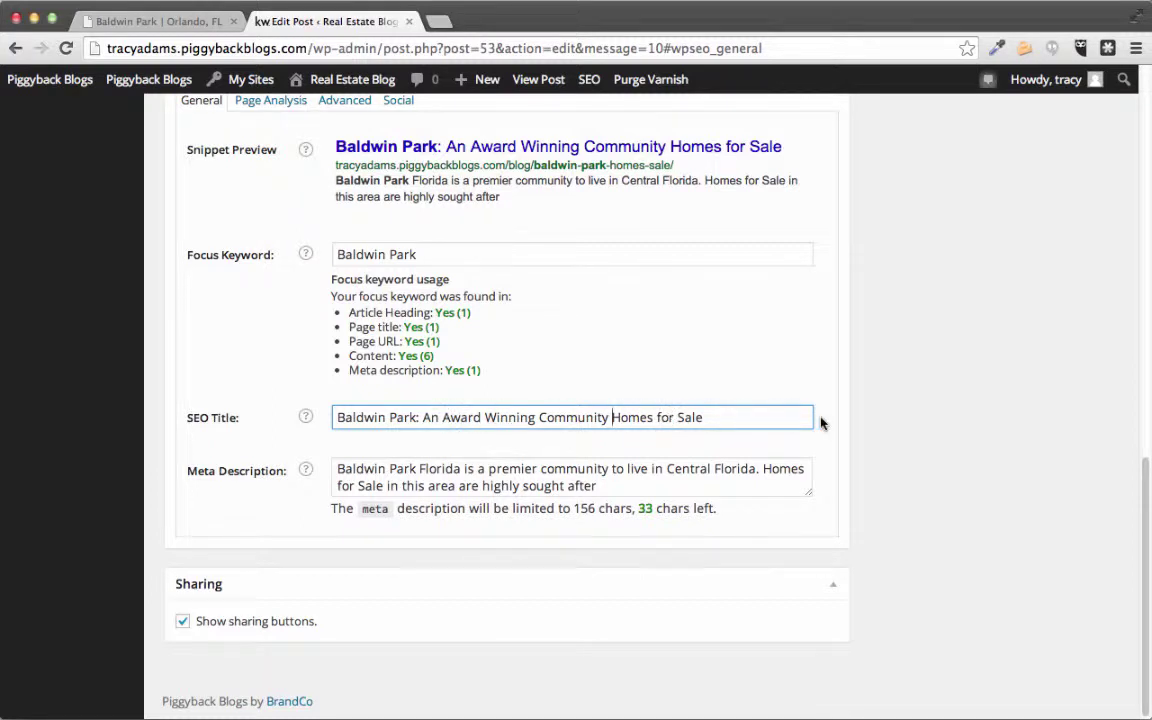
text(/)
key(BackSpace)
key(BackSpace)
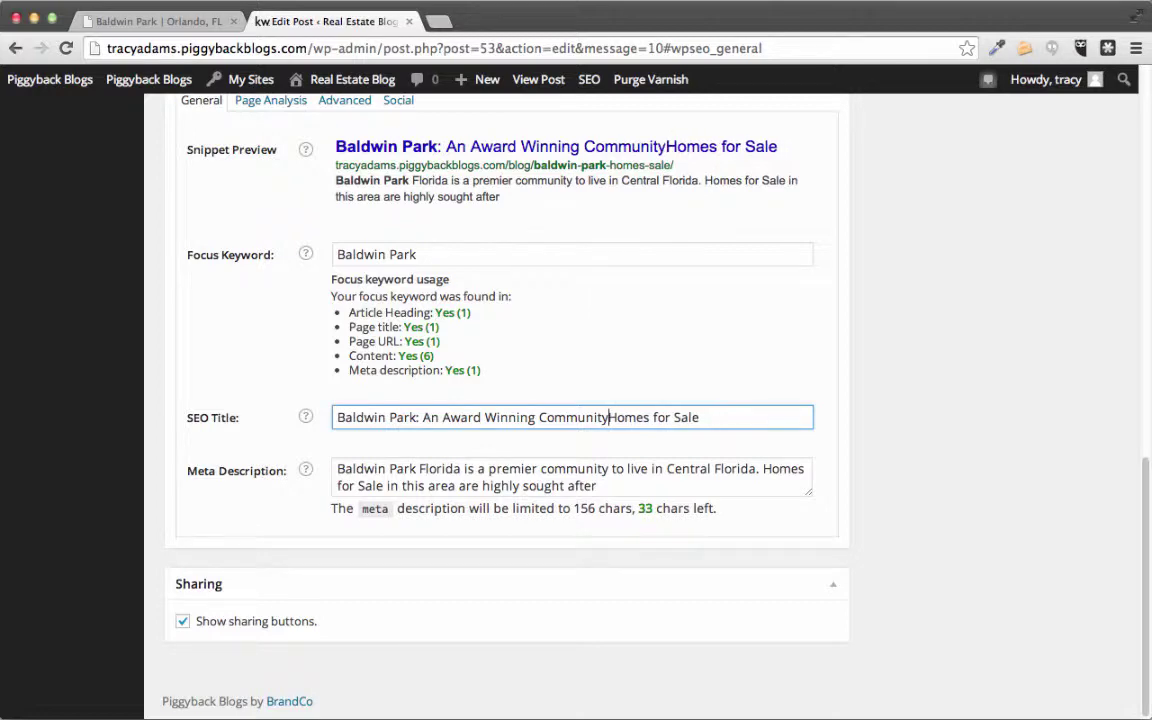
text(-)
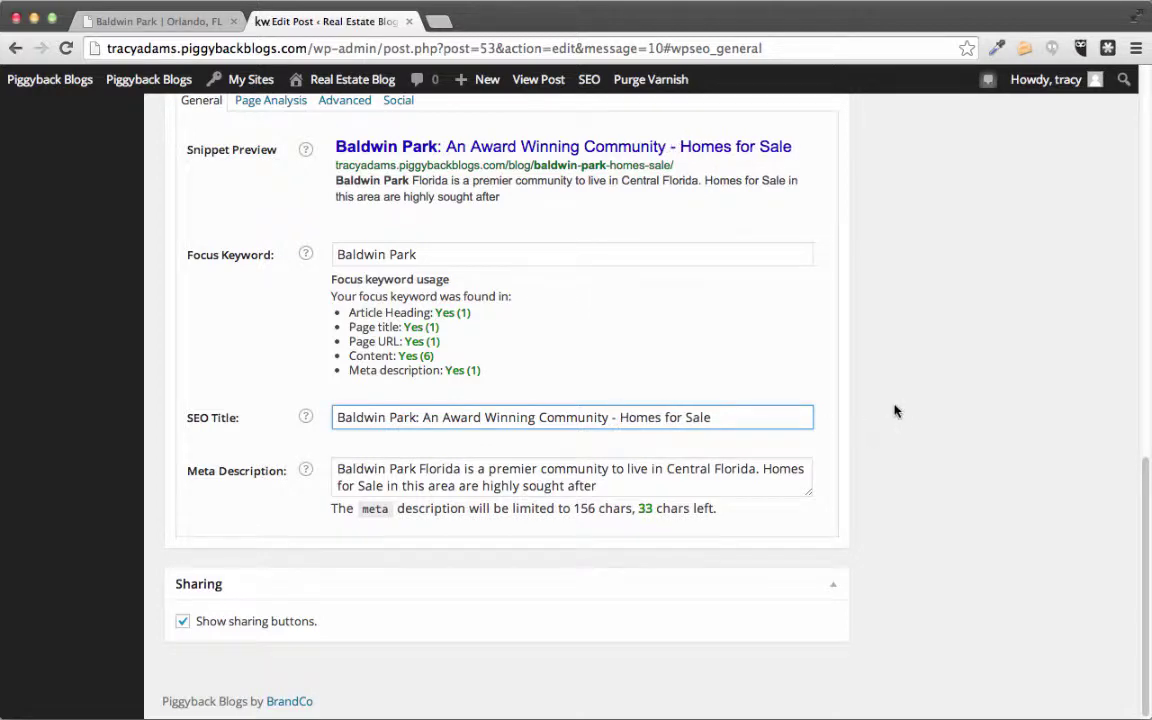
scroll(895, 410, up, 20)
Save the draft, confirm Yoast's title length check now passes, and publish the post.
click(912, 326)
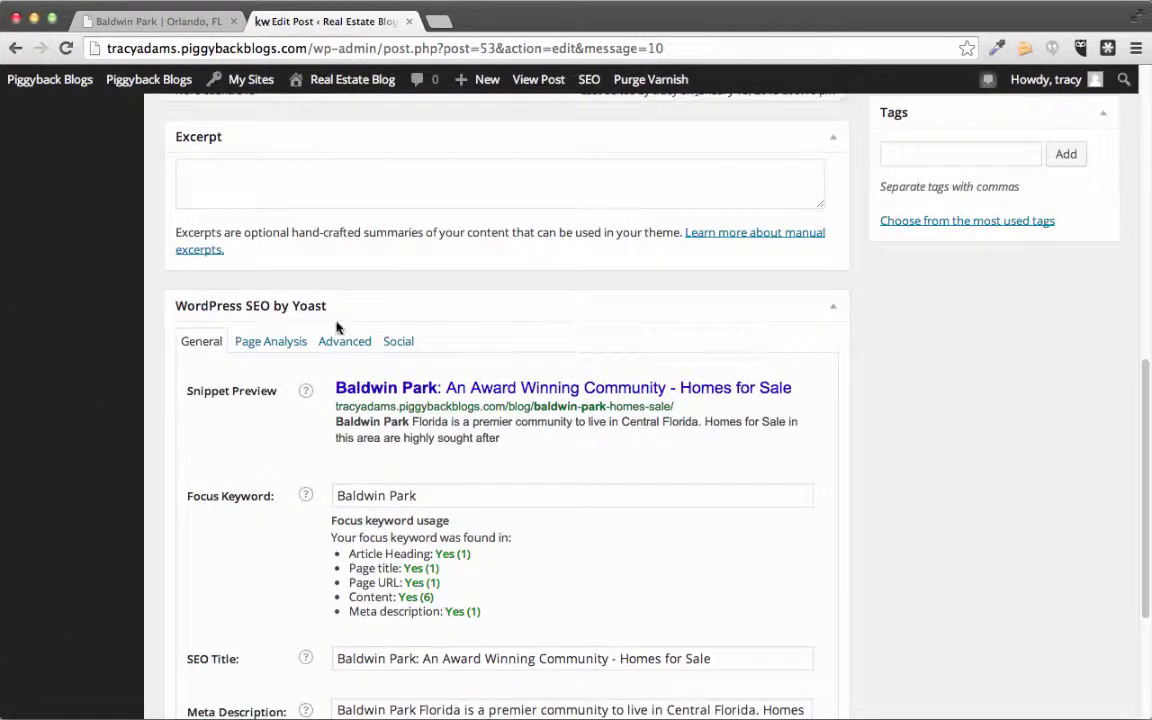
click(296, 341)
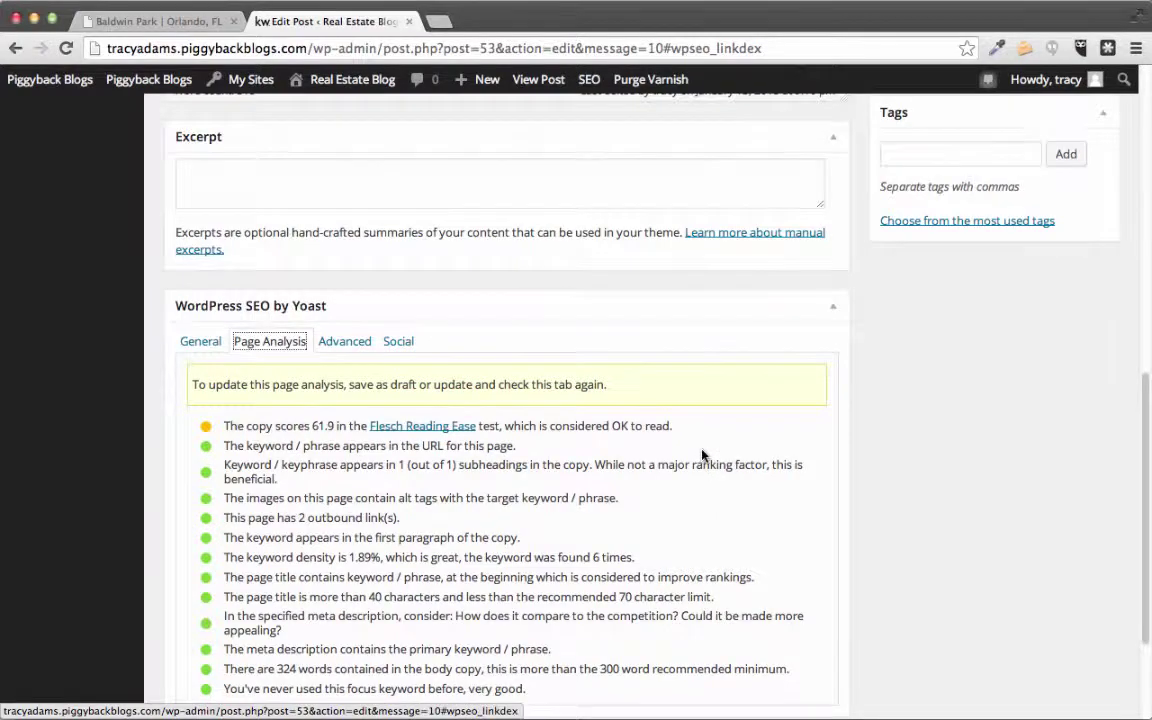
scroll(700, 458, down, 4)
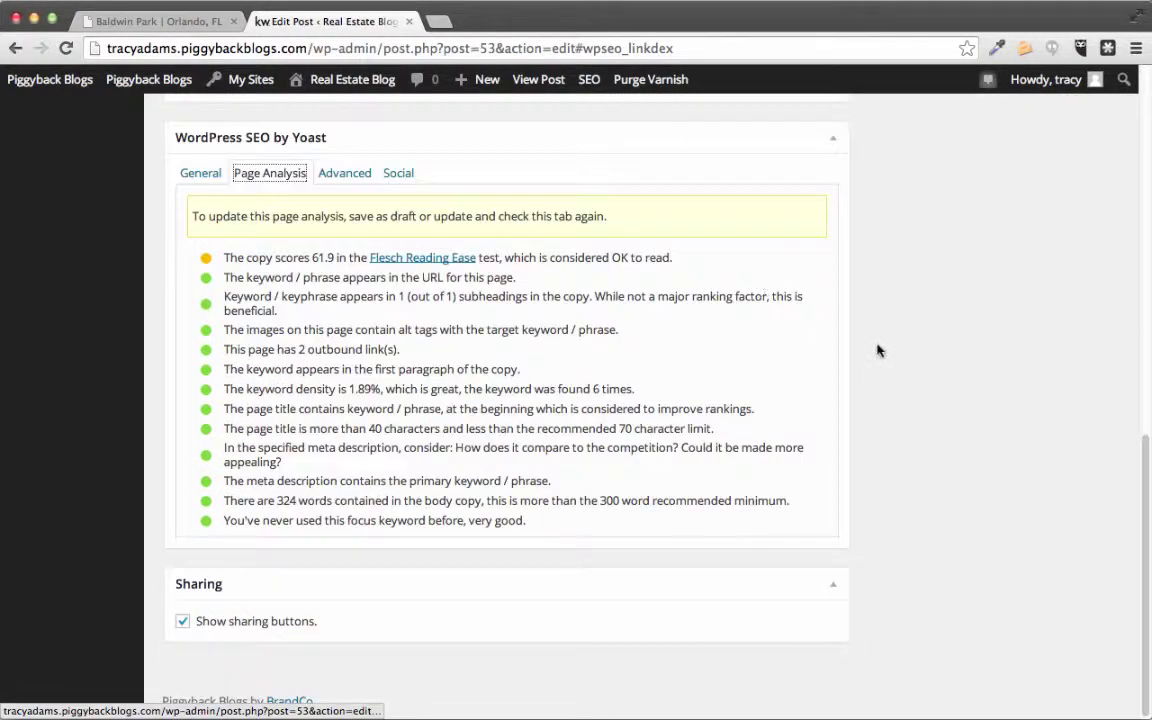
scroll(874, 380, up, 15)
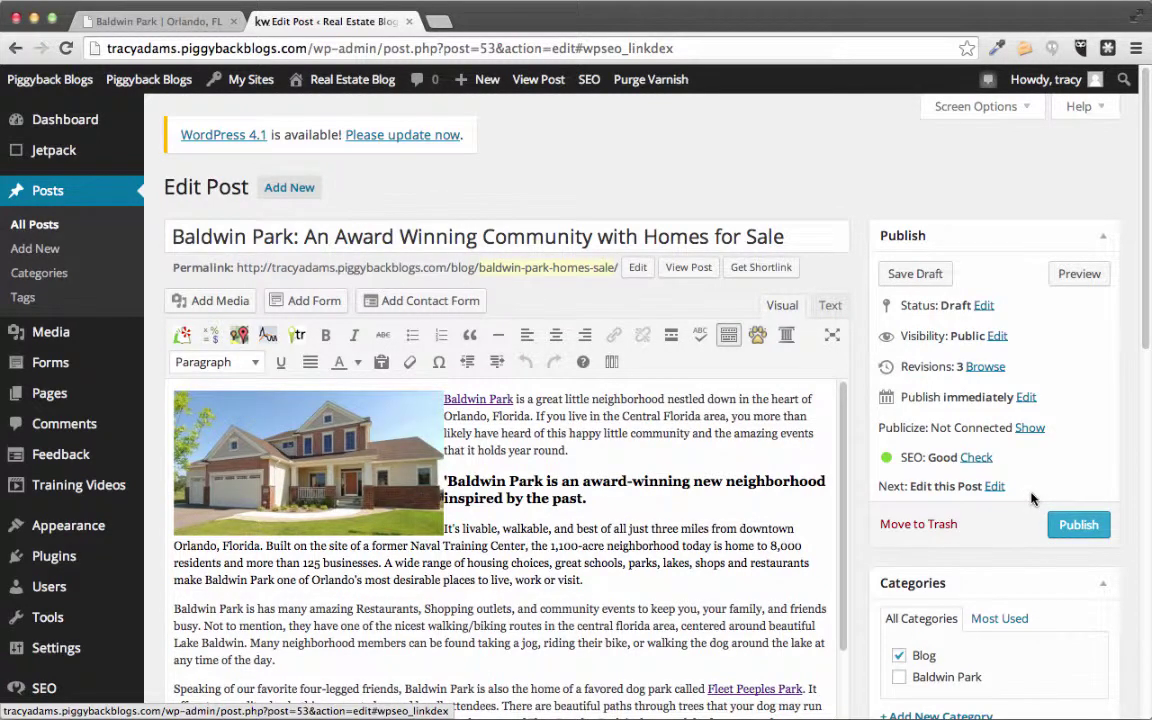
click(930, 276)
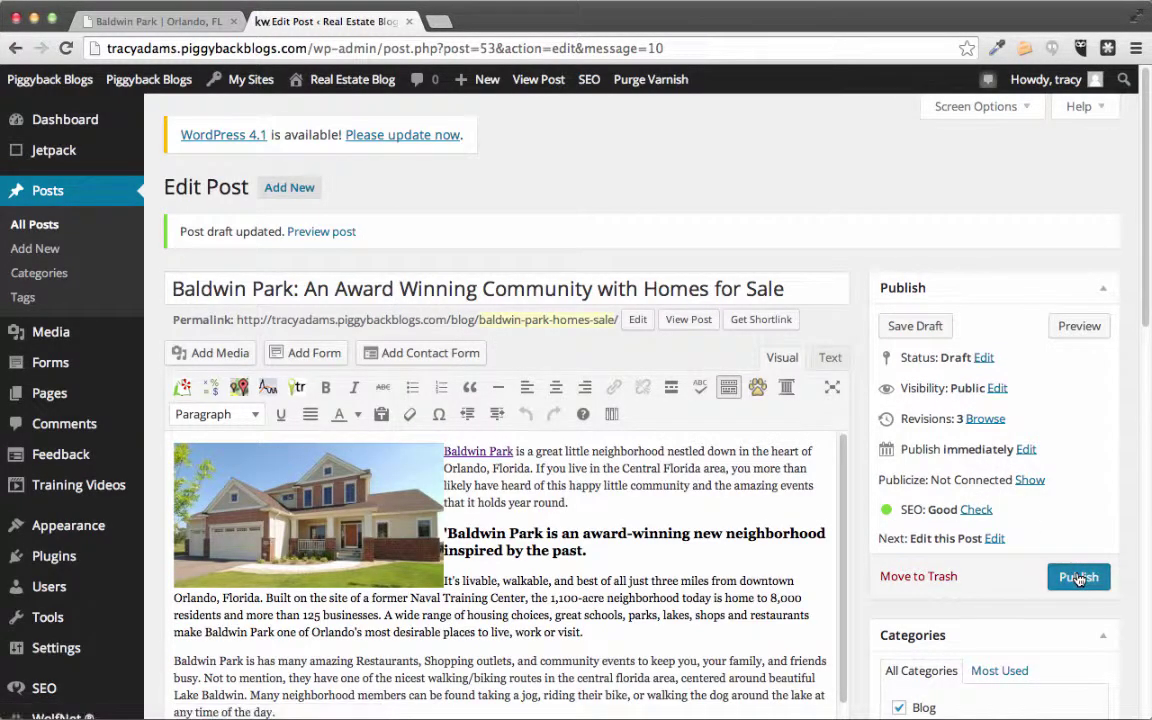
click(1078, 577)
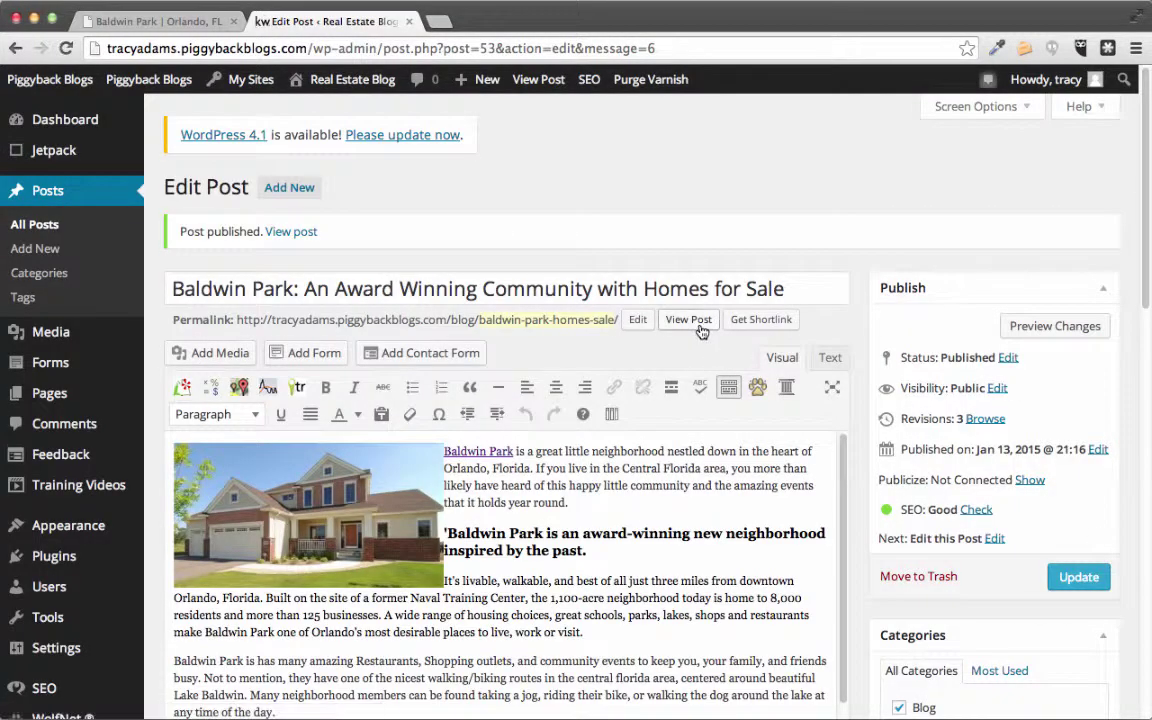
Scroll through the live Baldwin Park post, then go back and open Posts > All Posts.
click(689, 320)
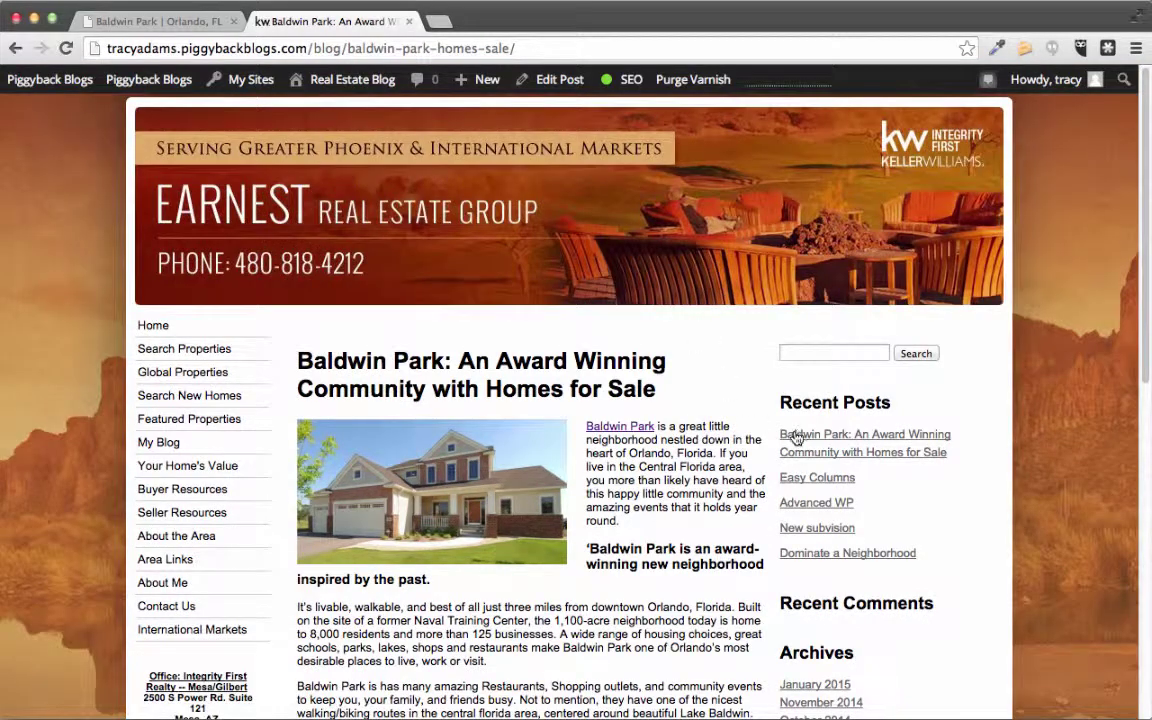
scroll(766, 452, down, 2)
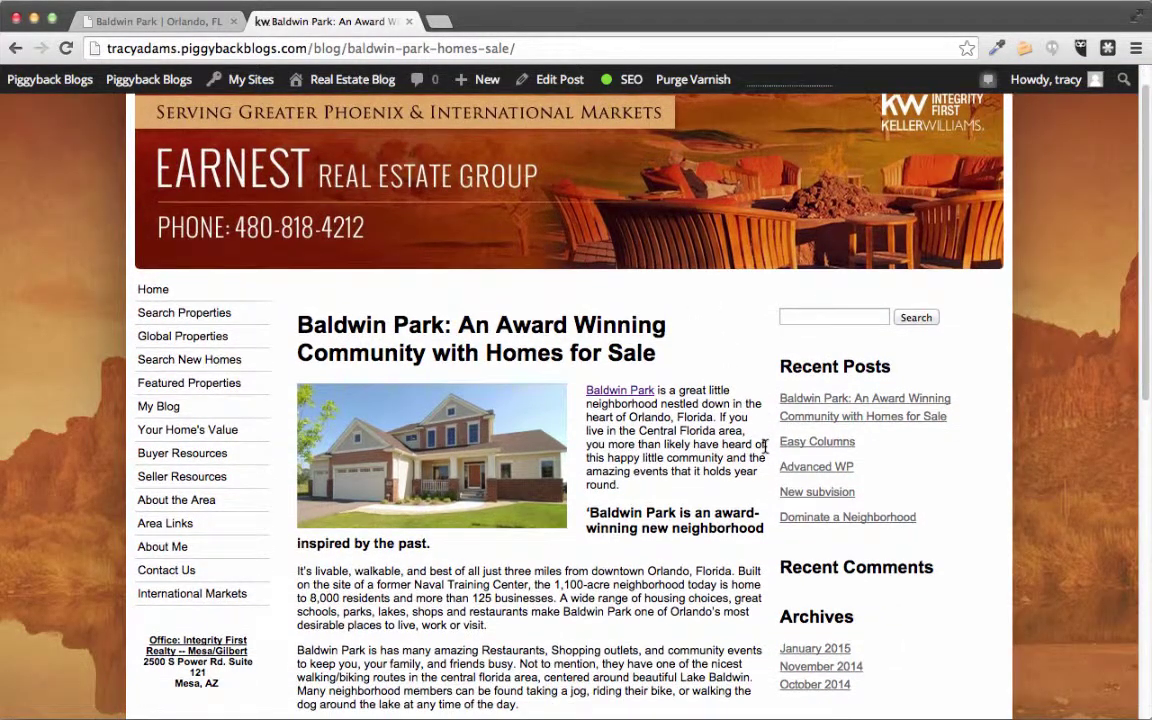
scroll(766, 452, down, 3)
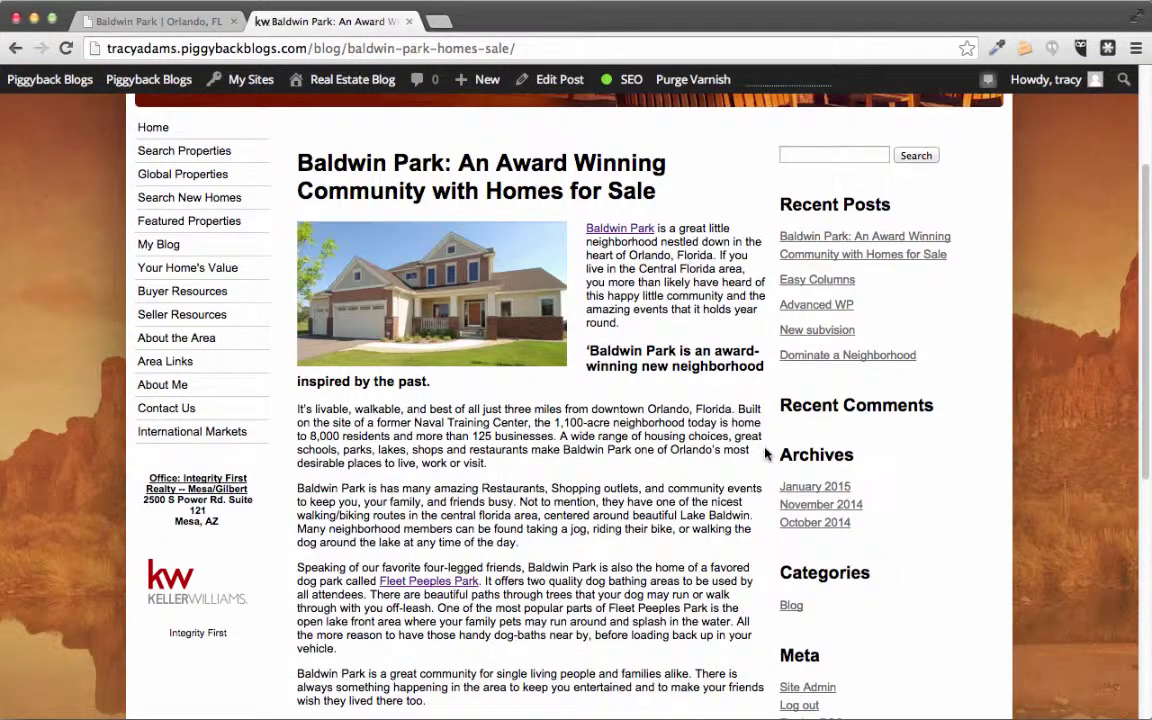
scroll(766, 454, down, 5)
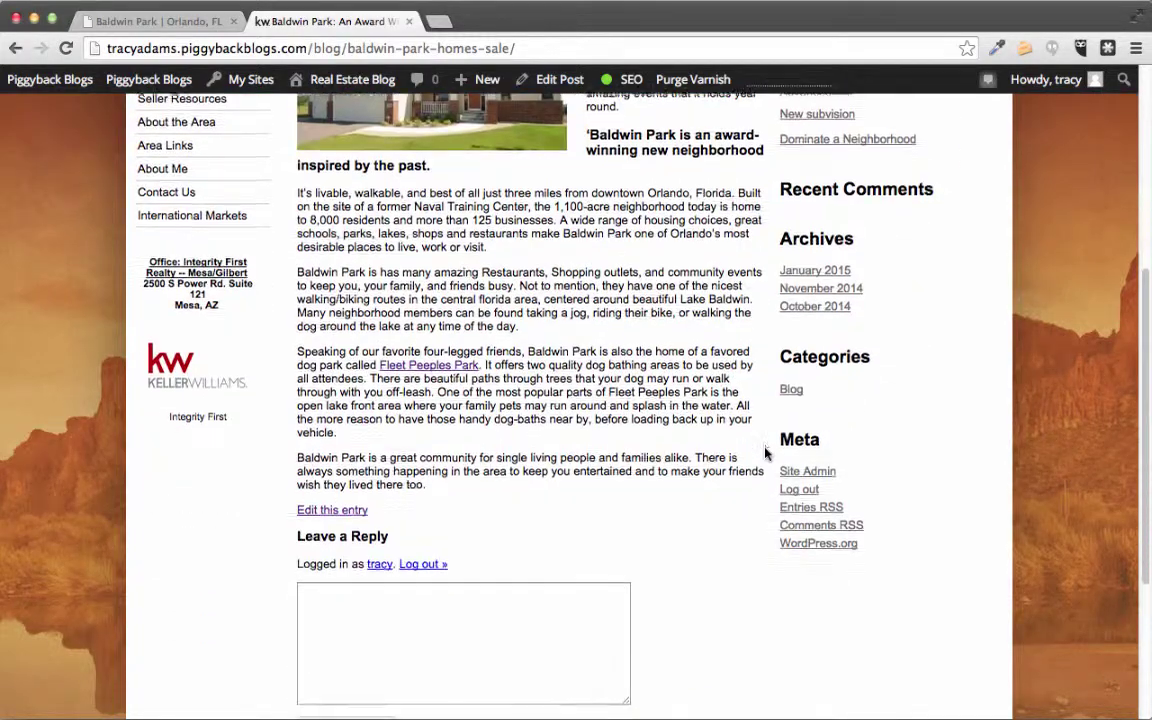
scroll(766, 454, down, 1)
scroll(766, 454, up, 5)
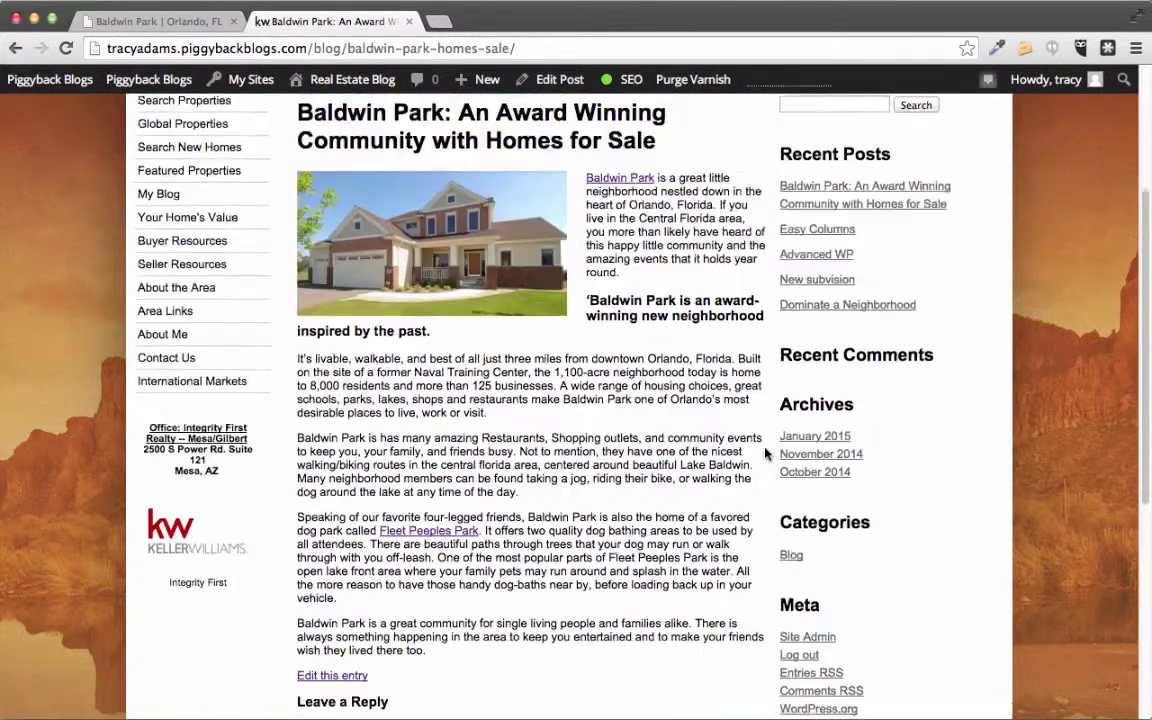
scroll(766, 454, up, 4)
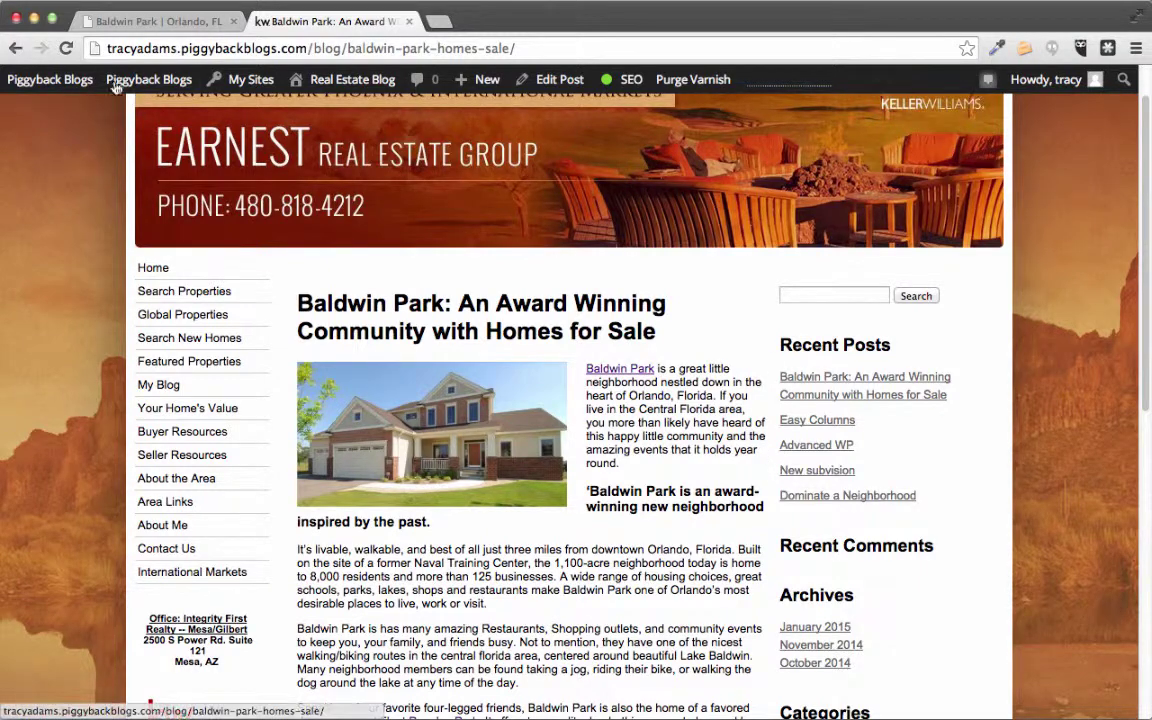
click(18, 48)
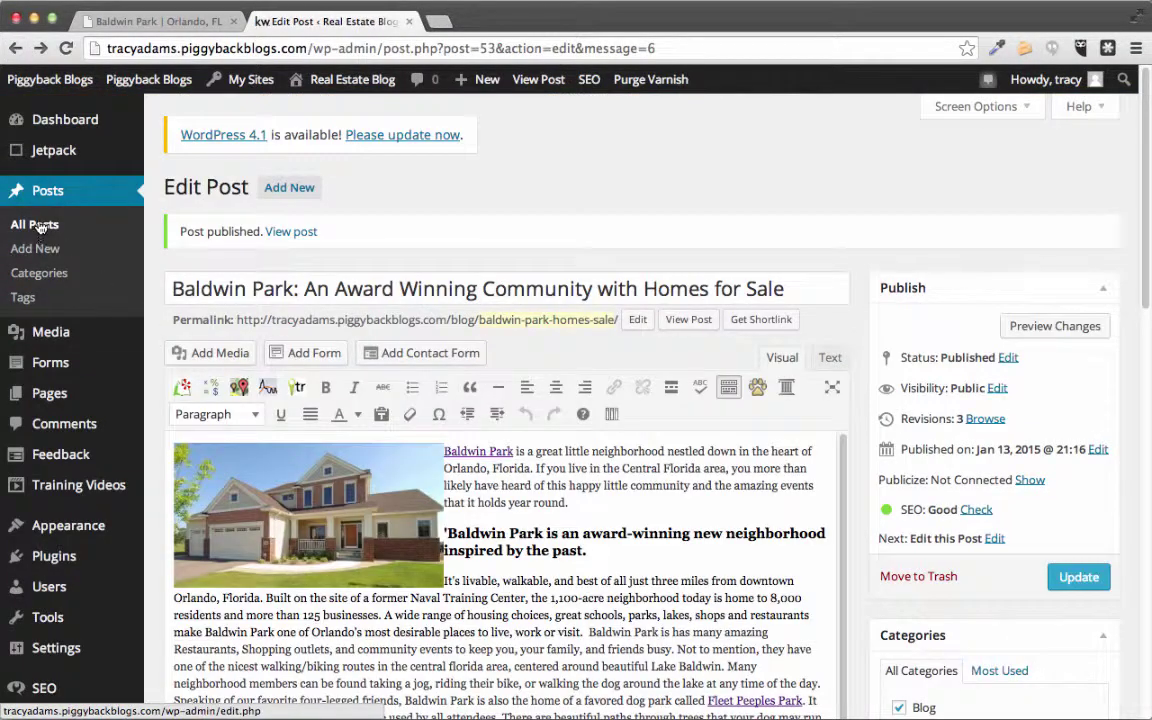
click(38, 226)
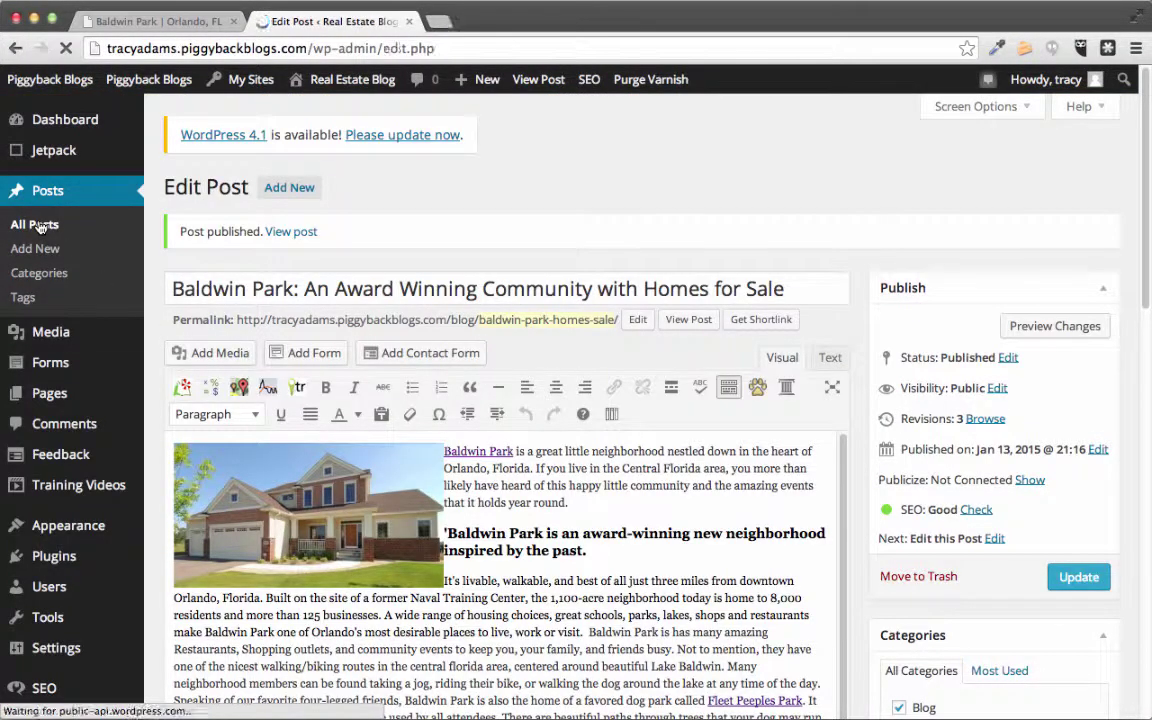